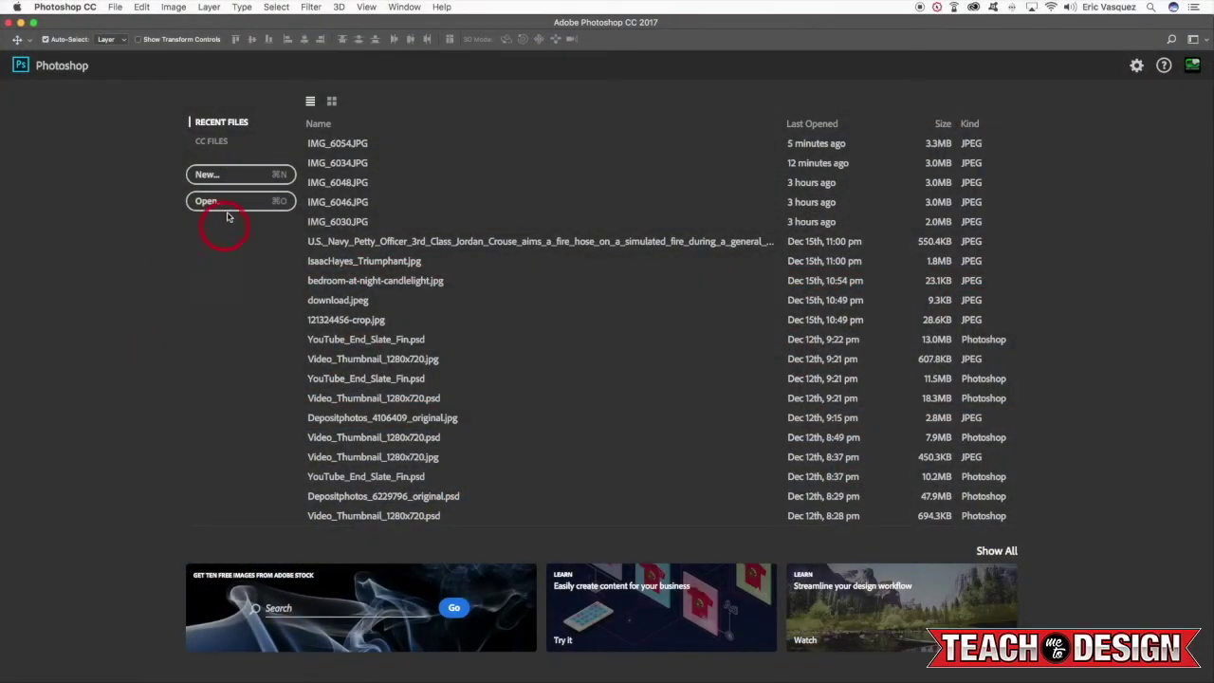
# Step: Create a new 1024 x 1024 pixel RGB document at 72 pixels/inch with a white background
pyautogui.click(227, 176)
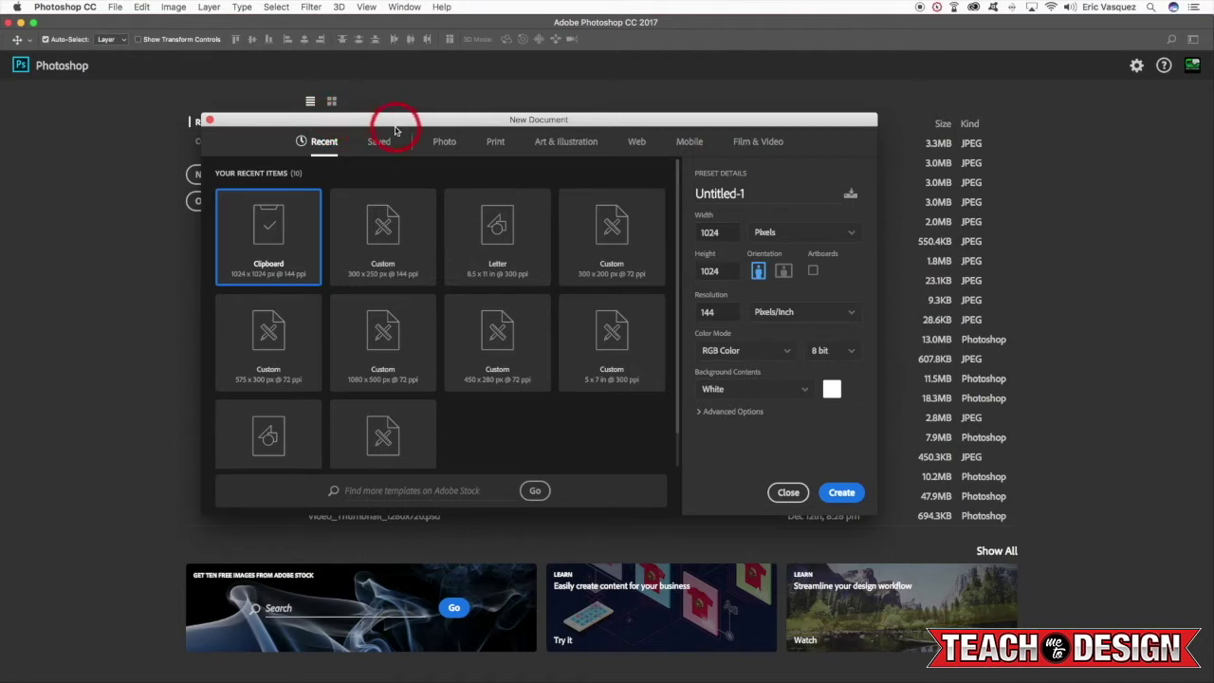
pyautogui.doubleClick(709, 232)
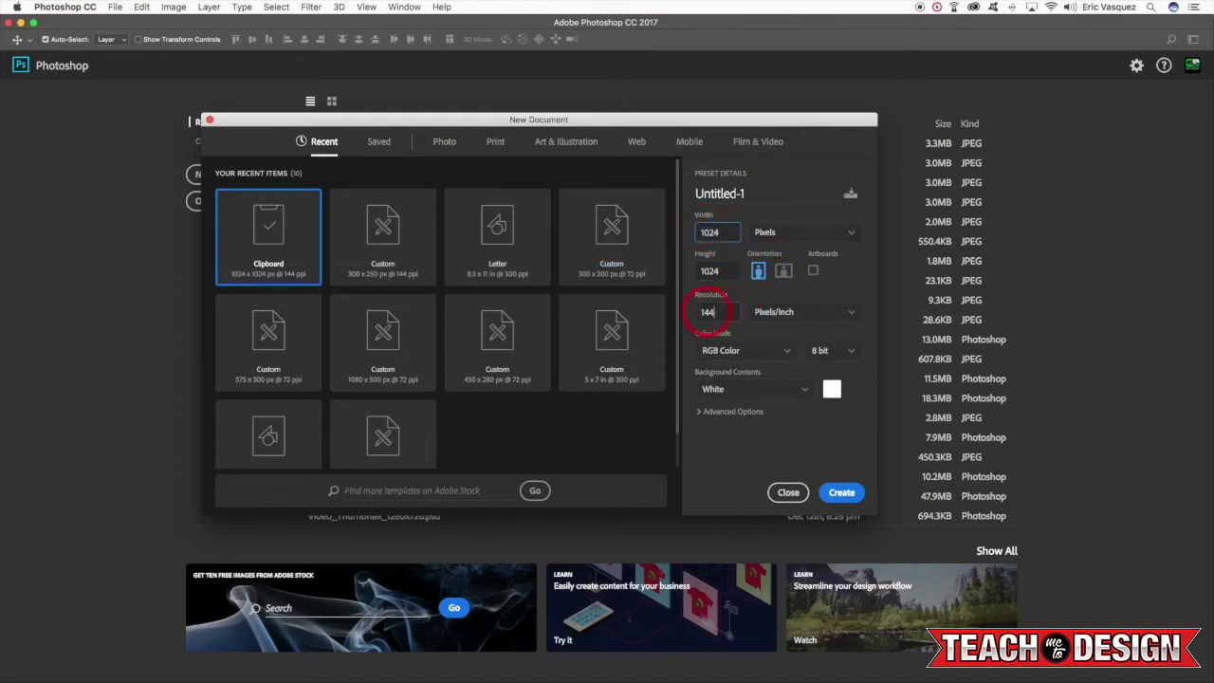
pyautogui.doubleClick(708, 312)
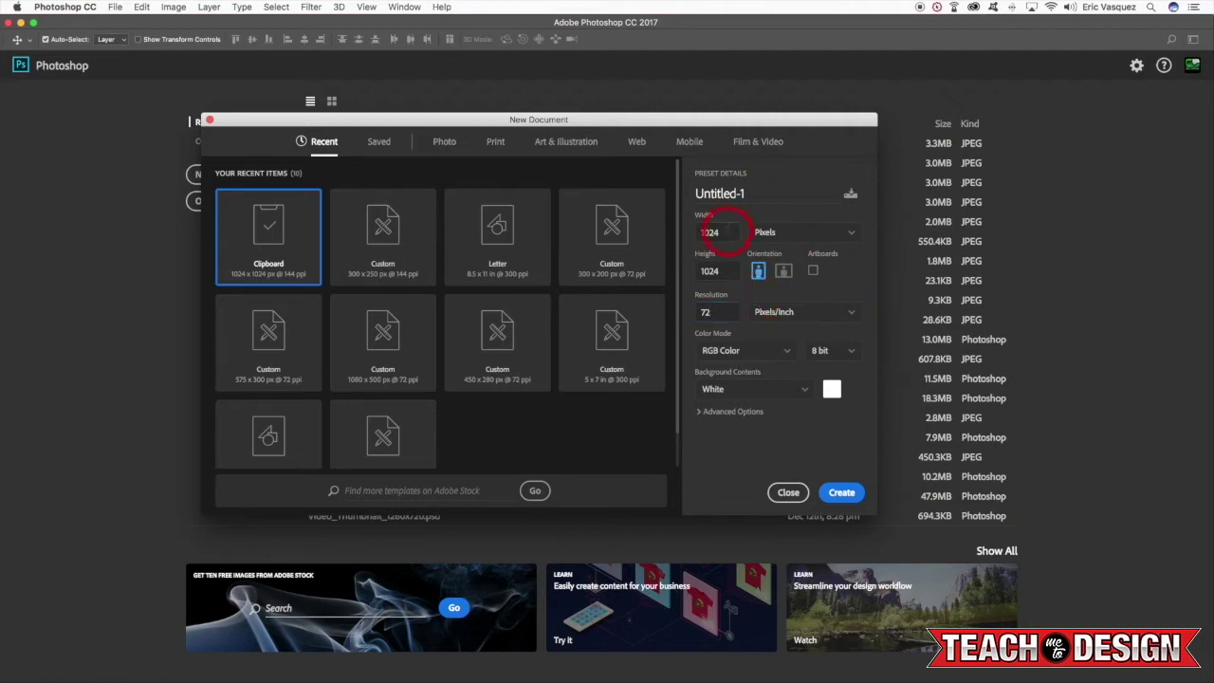
pyautogui.click(841, 493)
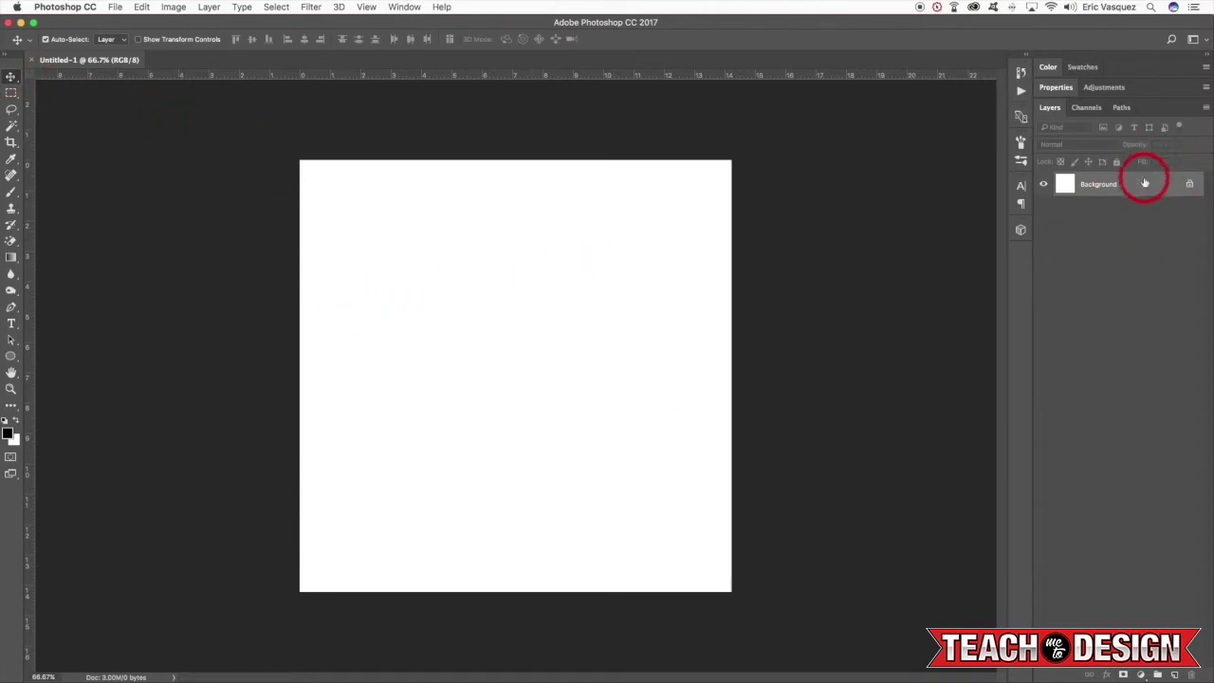
# Step: Add a custom 300 x 250 px artboard to the document with the Artboard tool
pyautogui.click(11, 77)
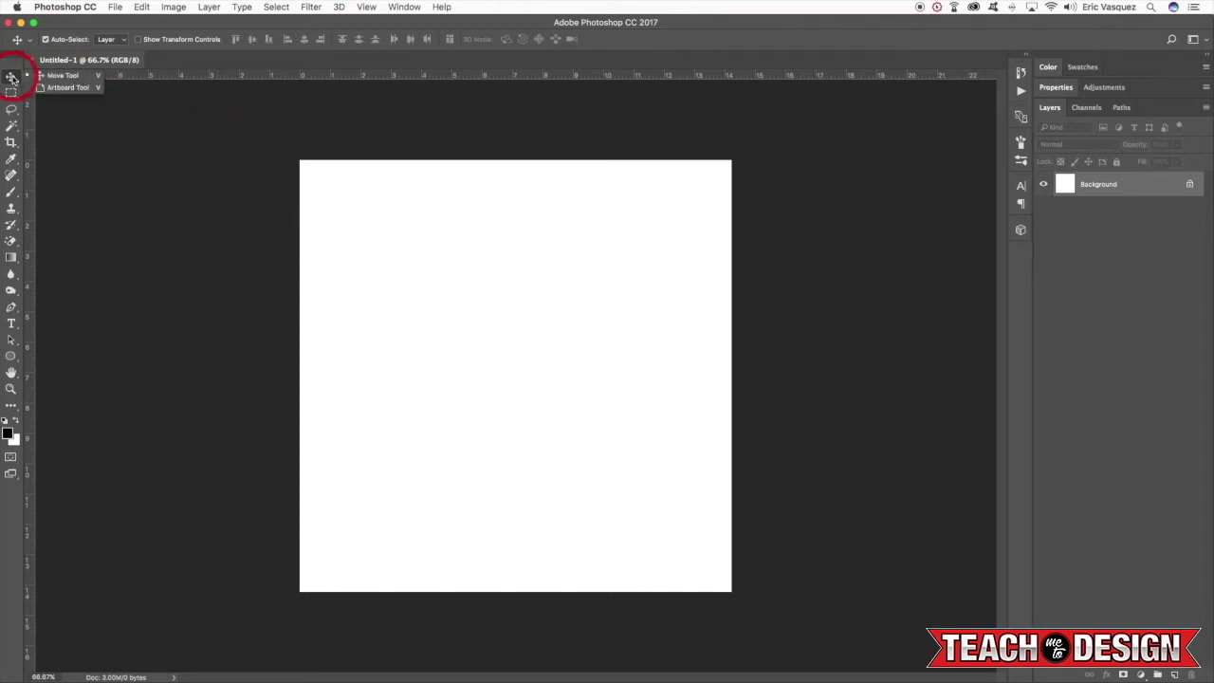
pyautogui.click(71, 87)
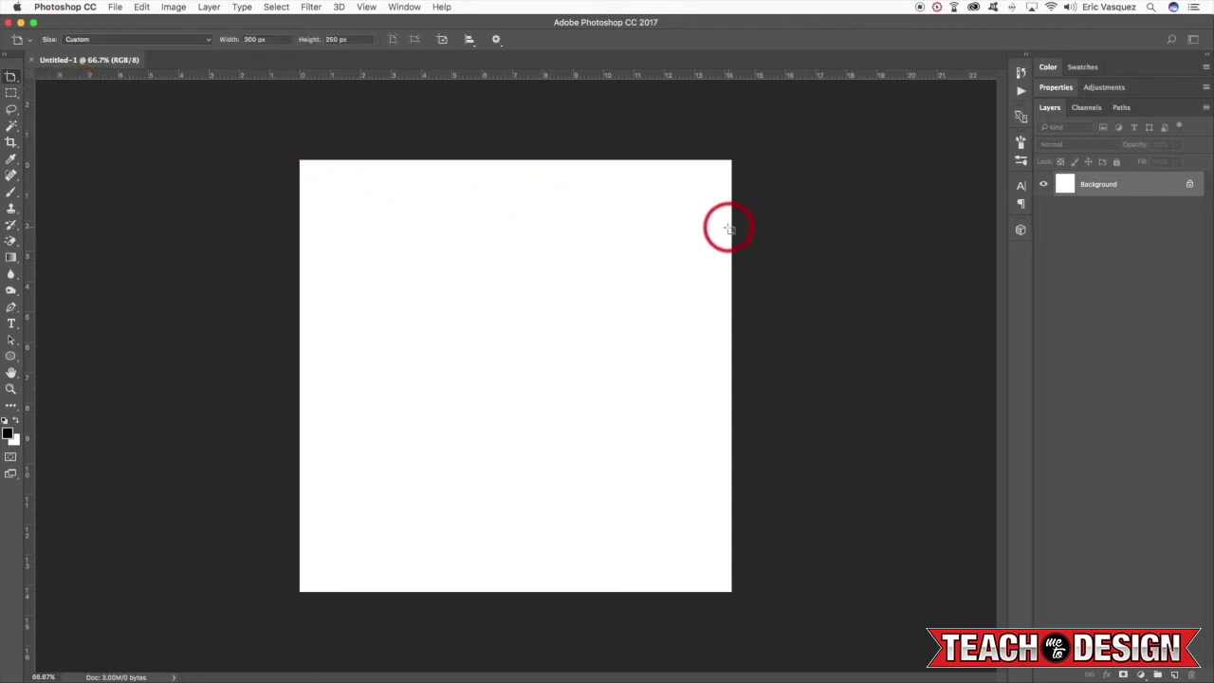
pyautogui.click(118, 43)
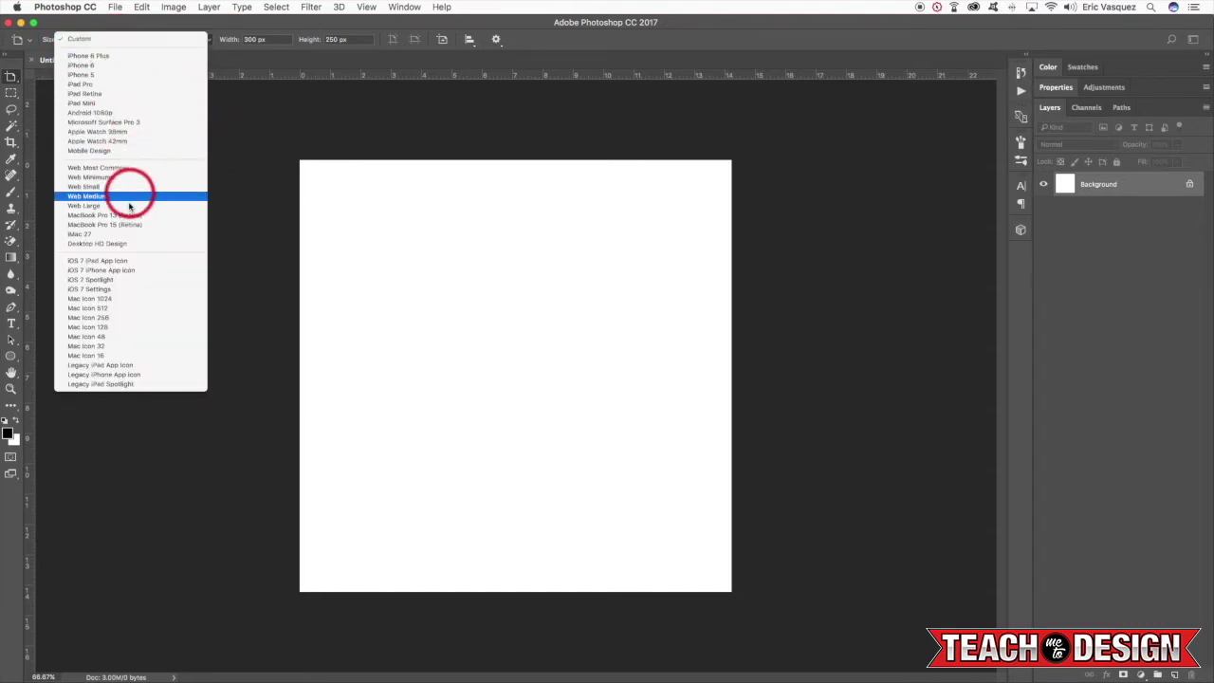
pyautogui.click(233, 41)
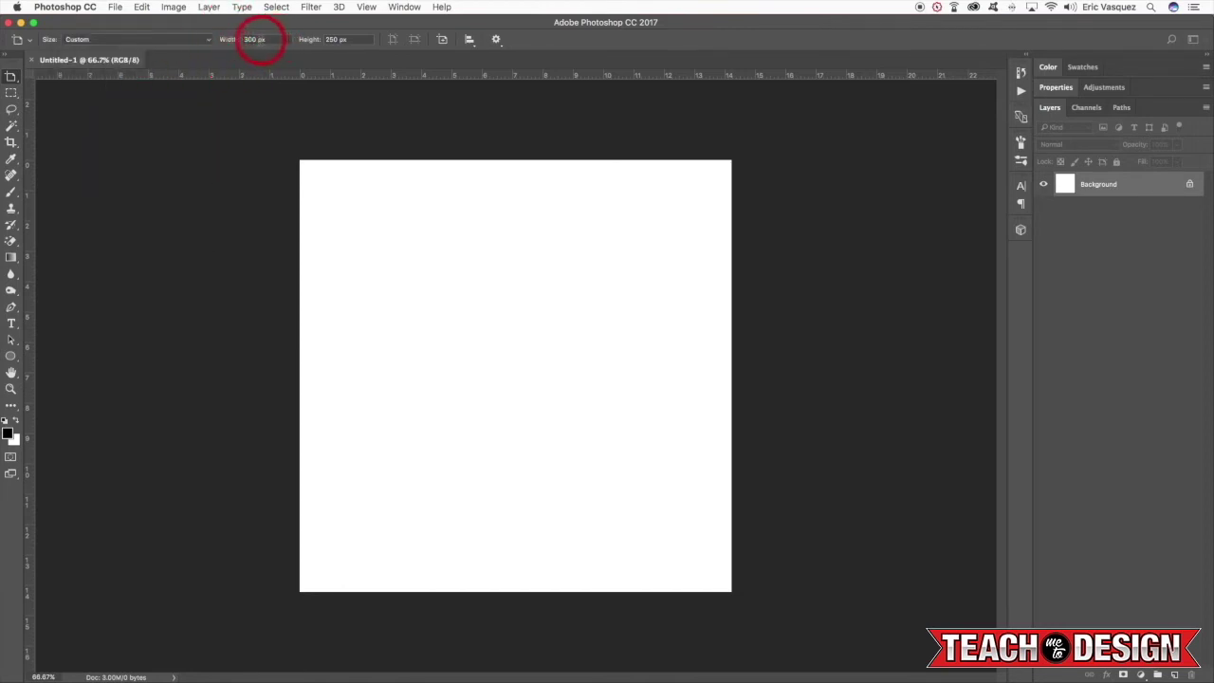
pyautogui.click(442, 41)
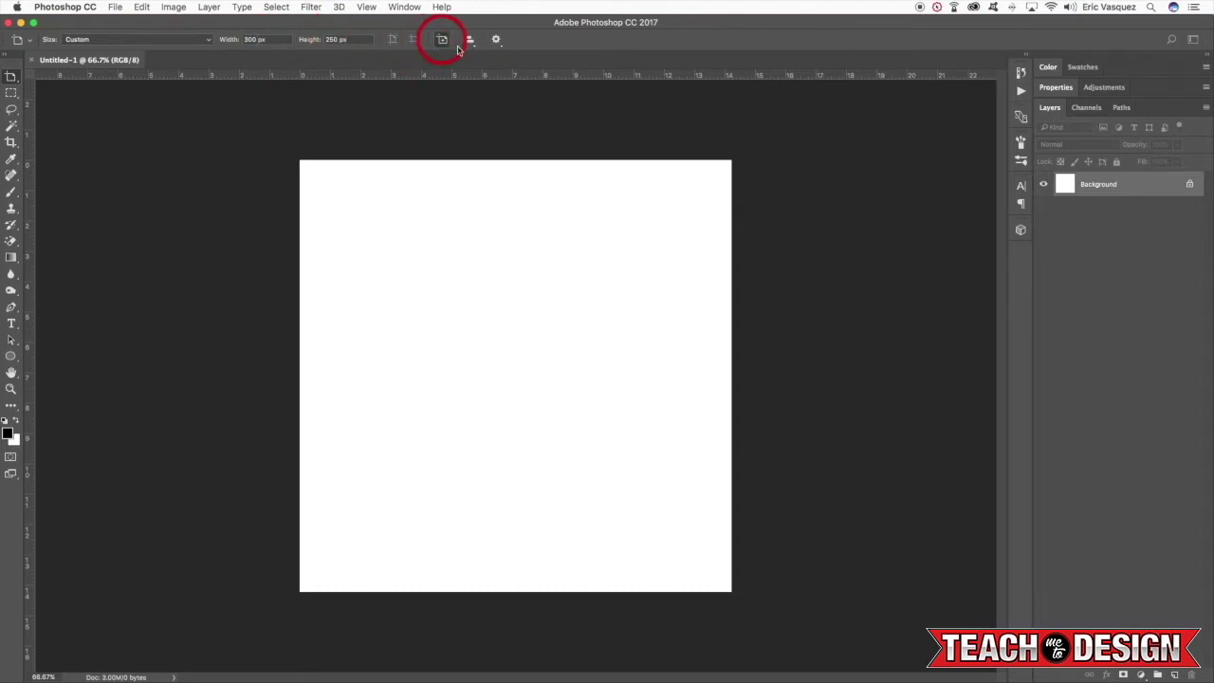
pyautogui.click(760, 162)
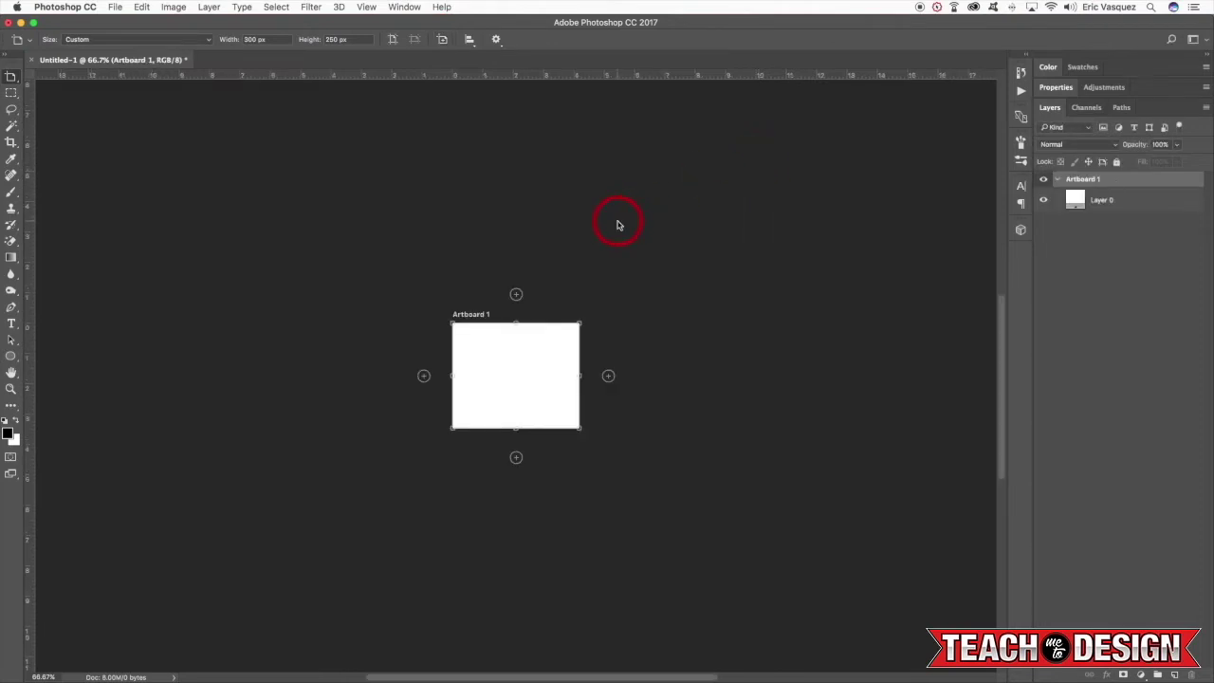
# Step: Rename the new artboard as 300x250 and collapse its contents in the layer list
pyautogui.press('super+plus')
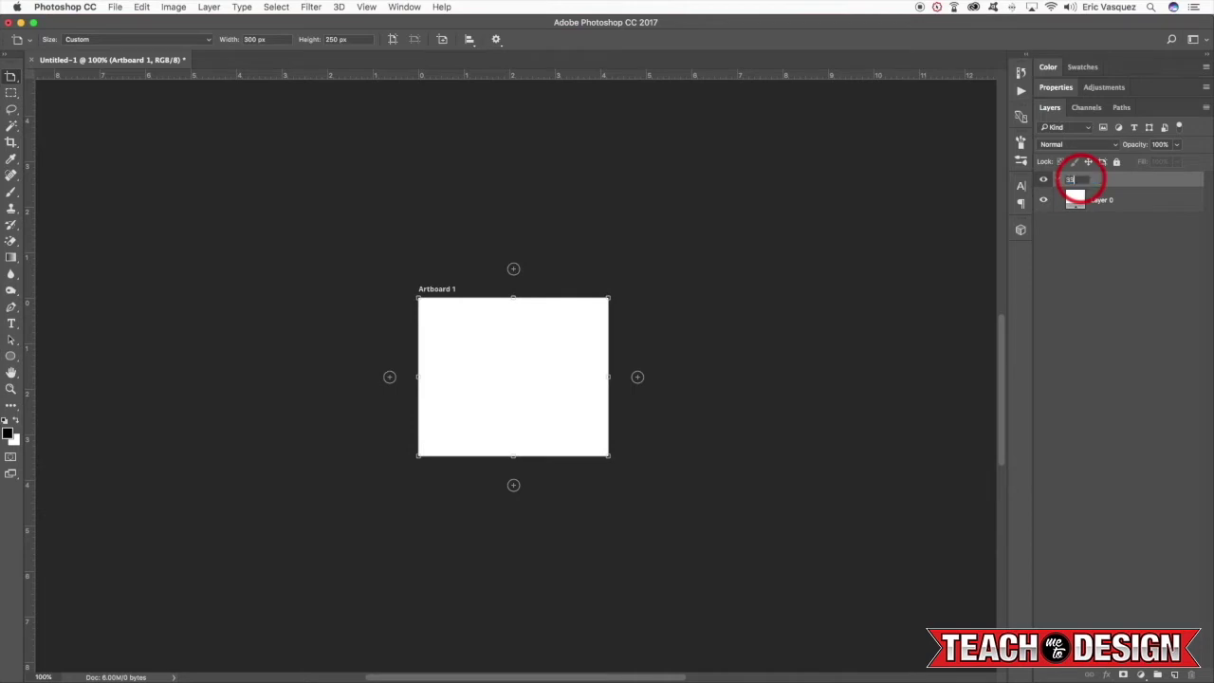
pyautogui.click(1082, 179)
pyautogui.write('300x250')
pyautogui.press('Return')
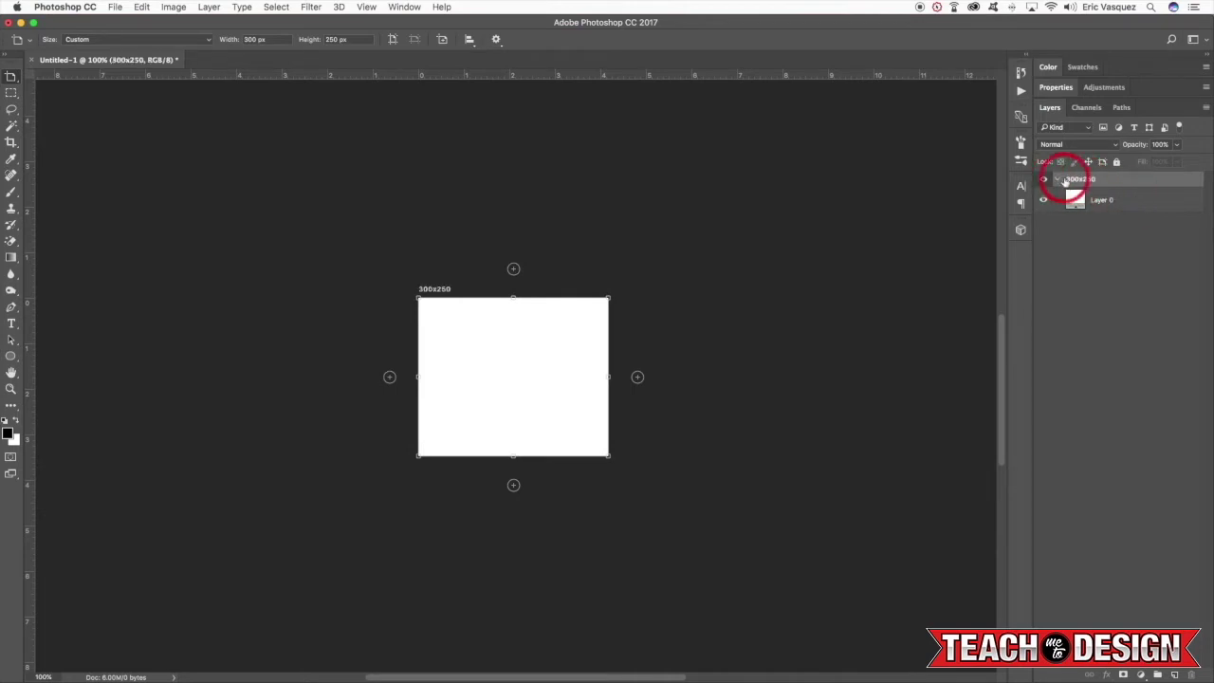
pyautogui.click(1056, 179)
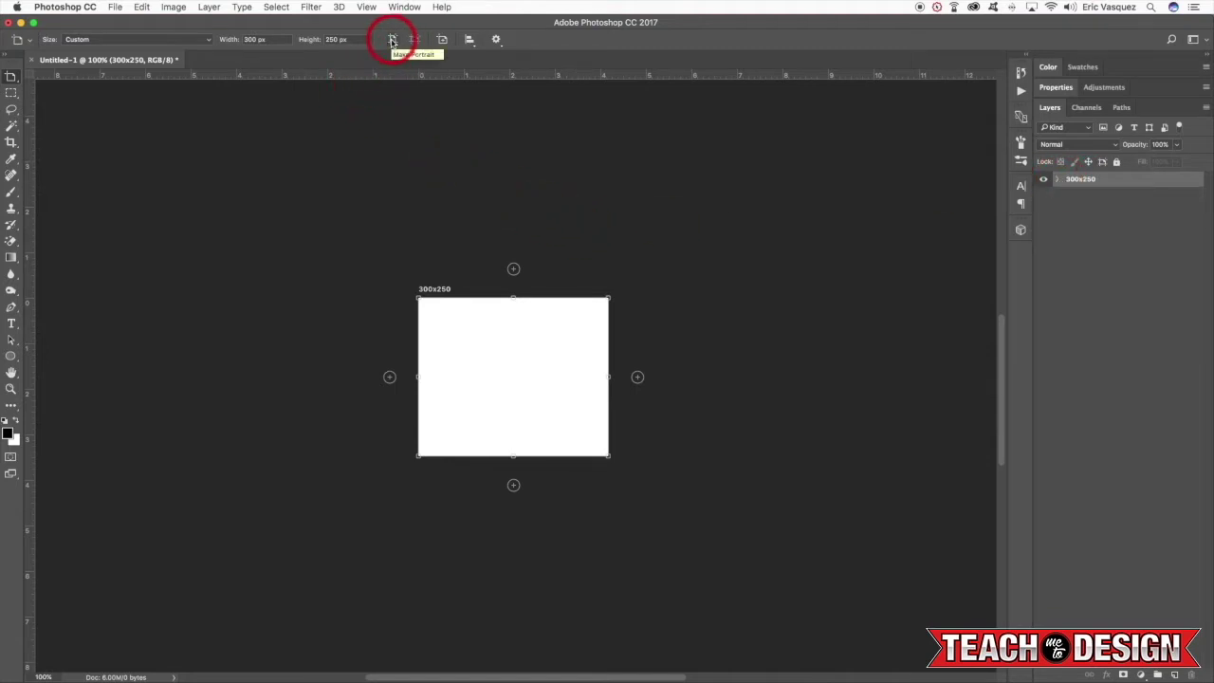
# Step: Switch the 300x250 artboard to portrait and back to landscape, twice
pyautogui.click(392, 41)
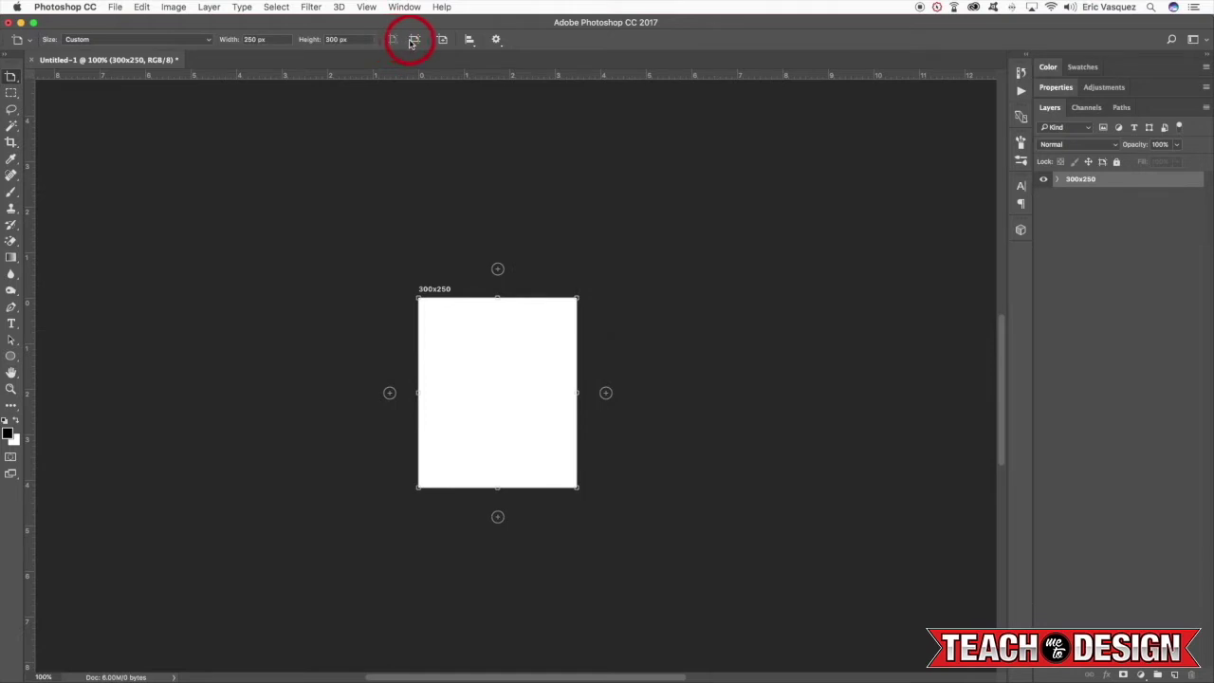
pyautogui.click(413, 41)
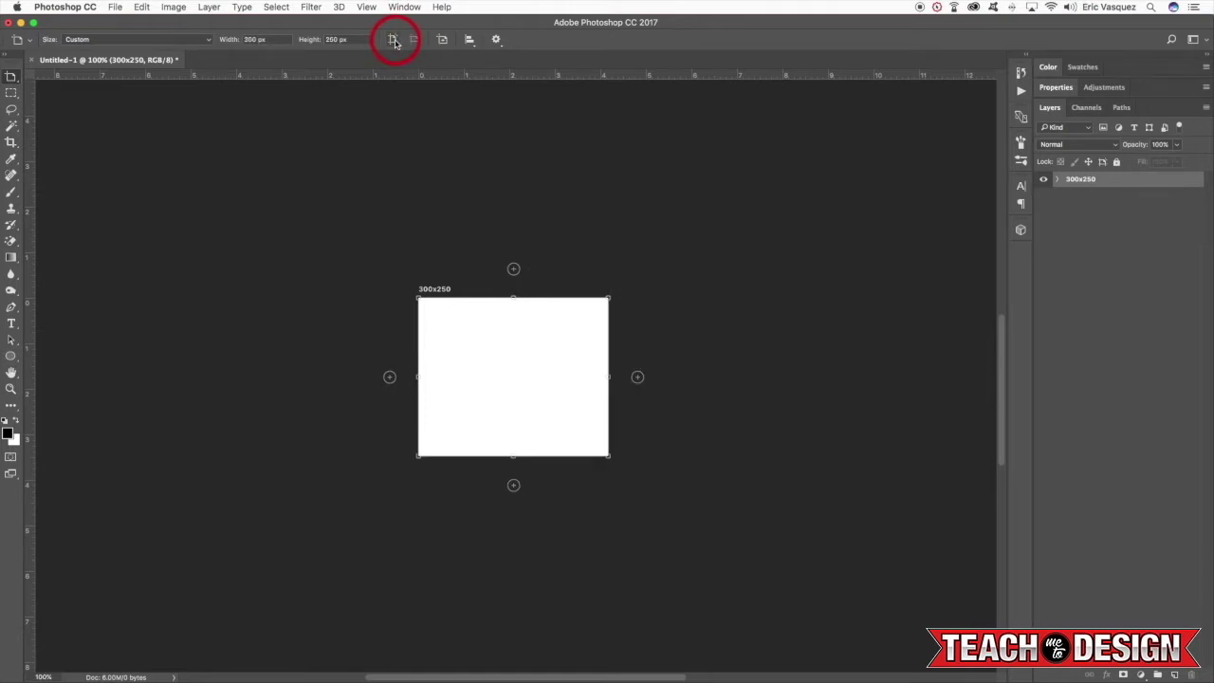
pyautogui.click(394, 42)
pyautogui.click(413, 42)
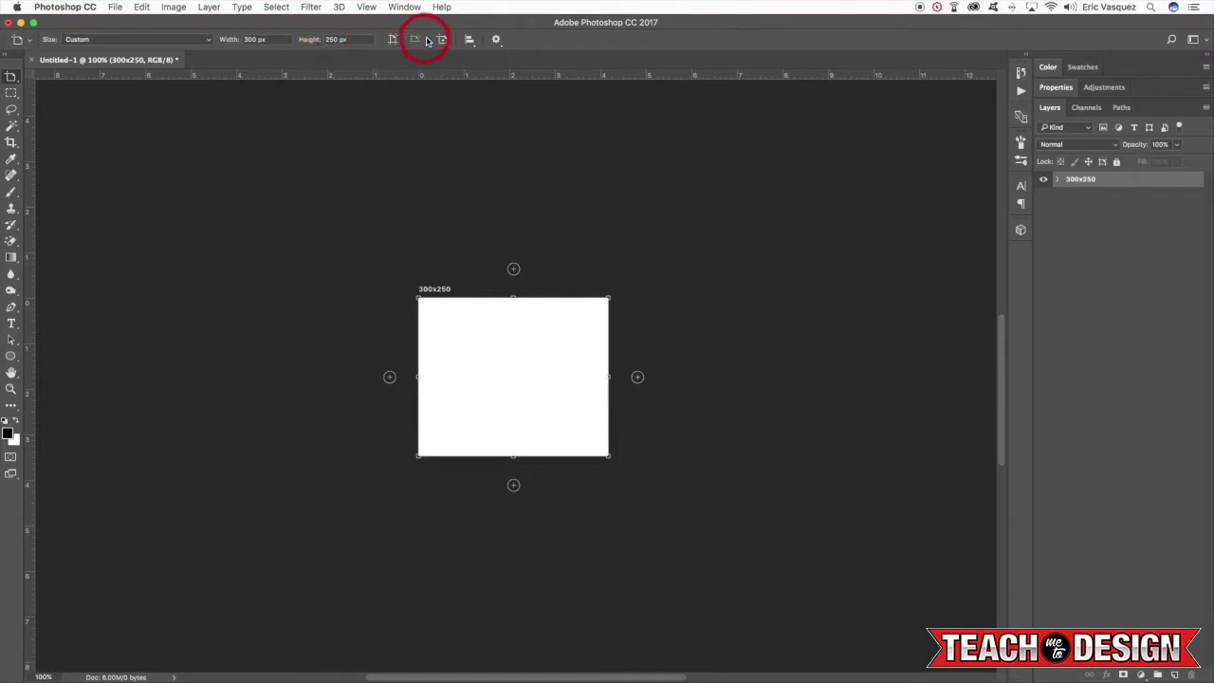
# Step: Add a second artboard to the right of the 300x250 one and set its height to 600 px
pyautogui.click(443, 41)
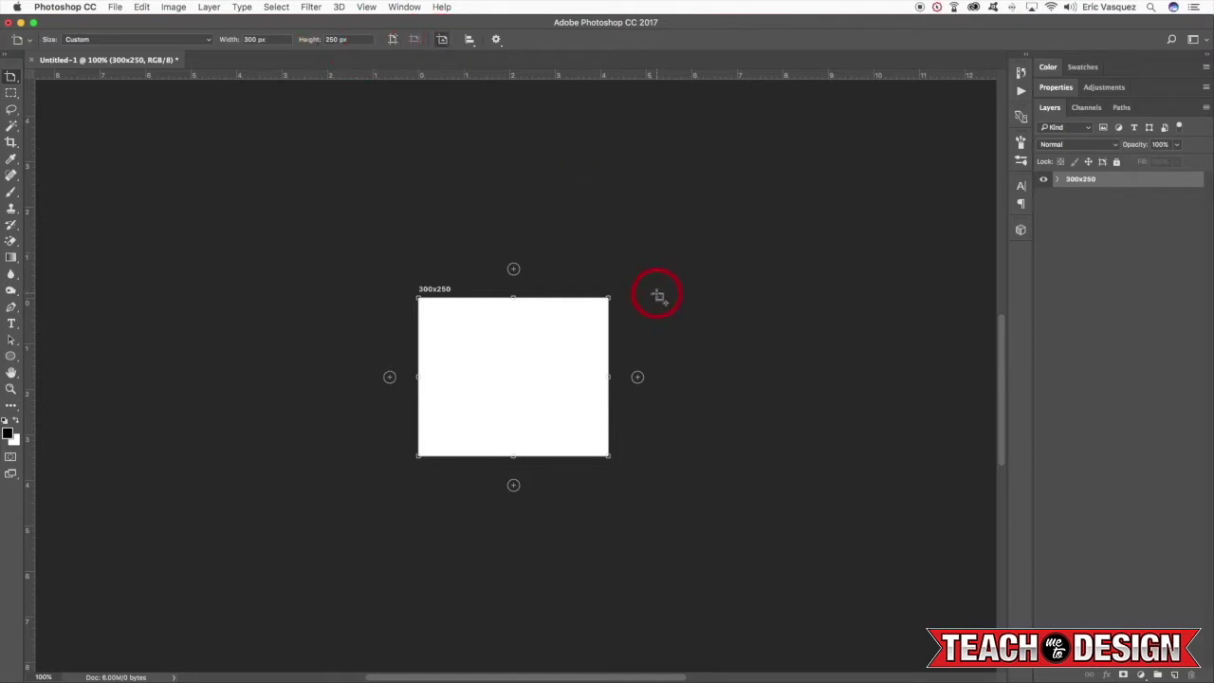
pyautogui.click(658, 297)
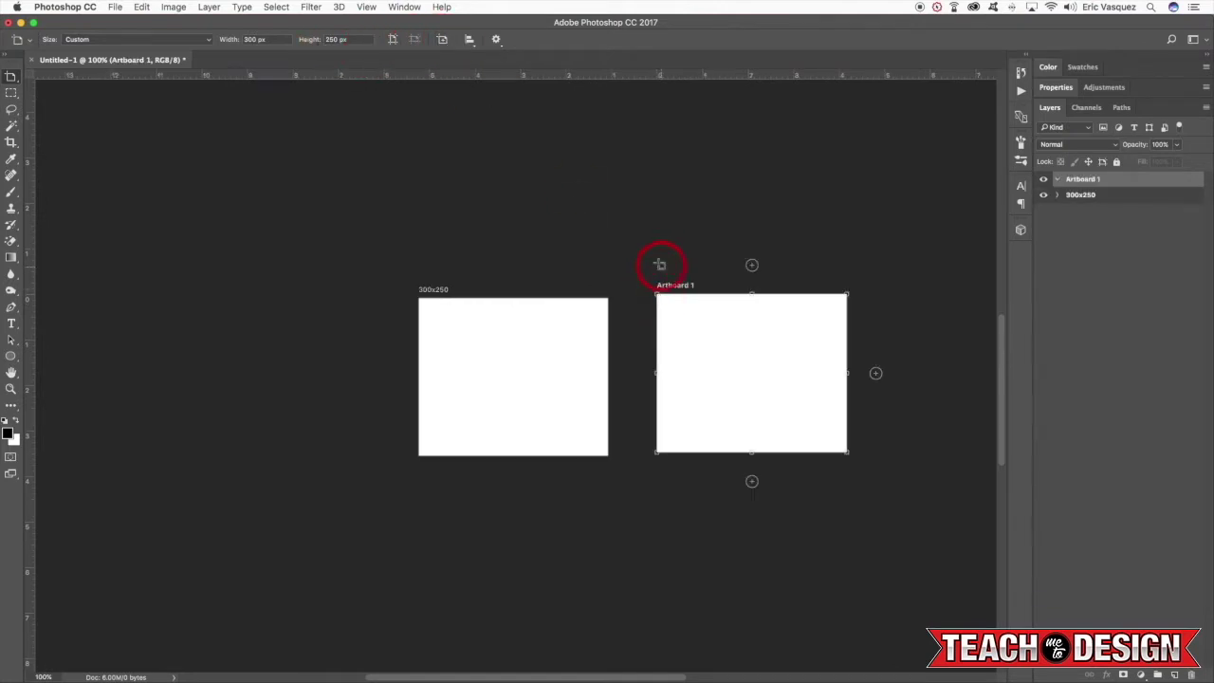
pyautogui.click(258, 39)
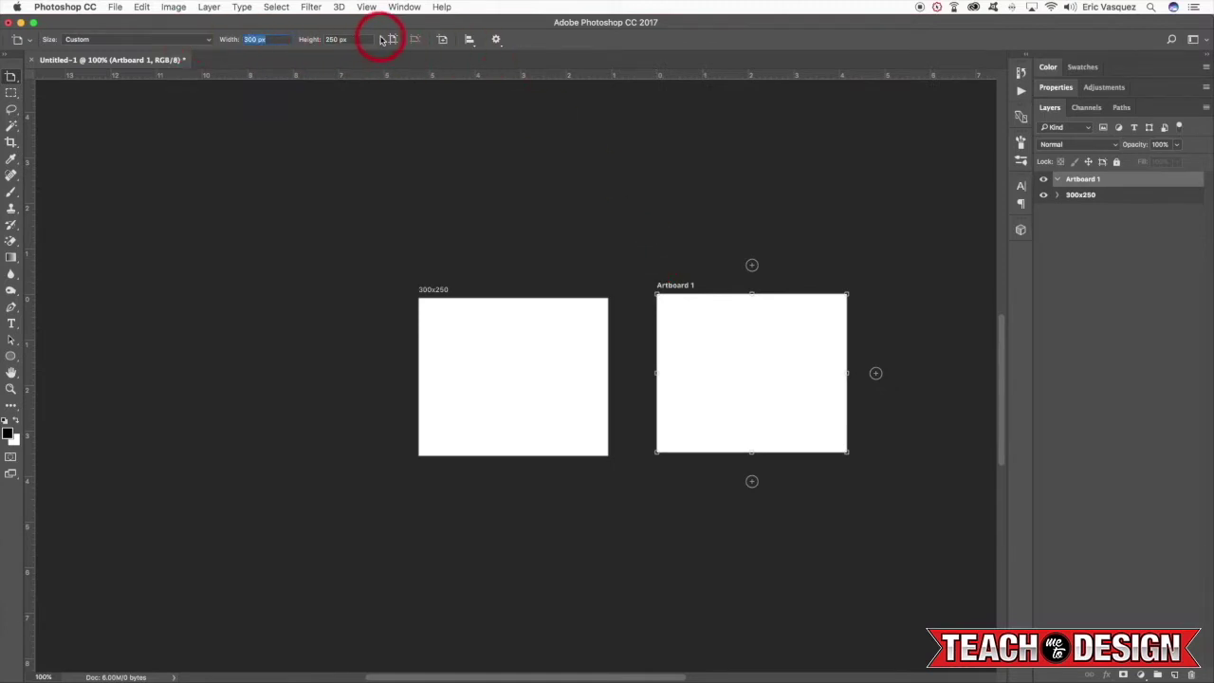
pyautogui.press('Tab')
pyautogui.write('60')
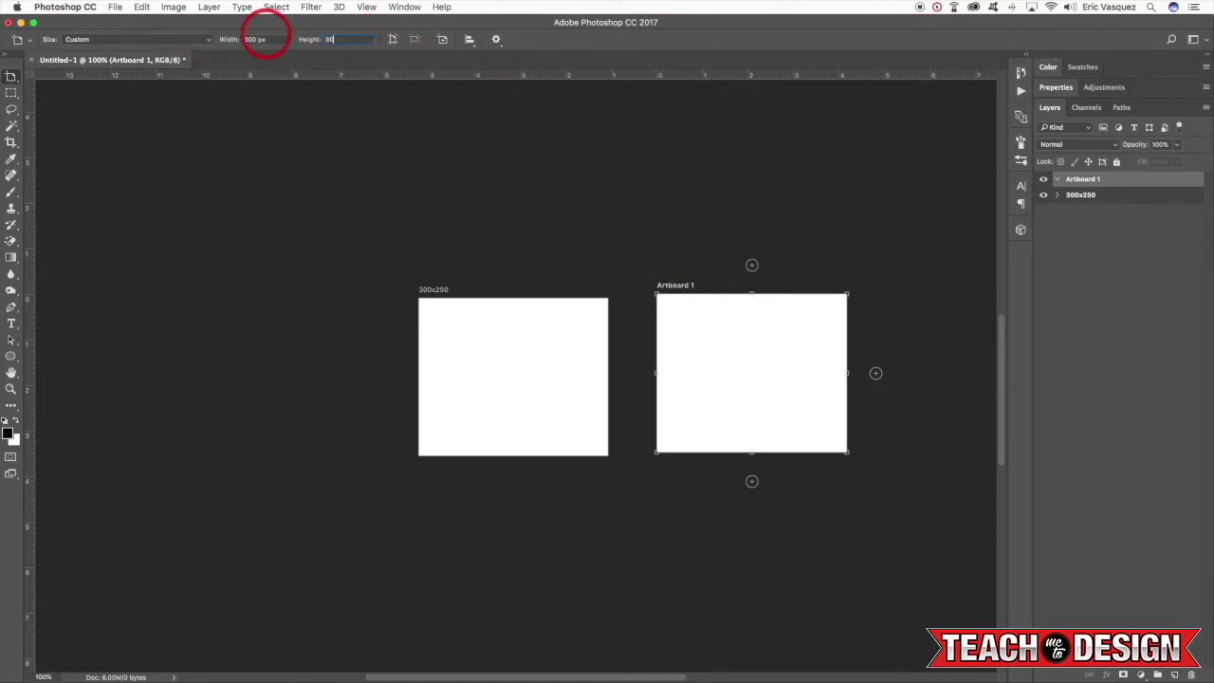
pyautogui.write('0')
pyautogui.press('Return')
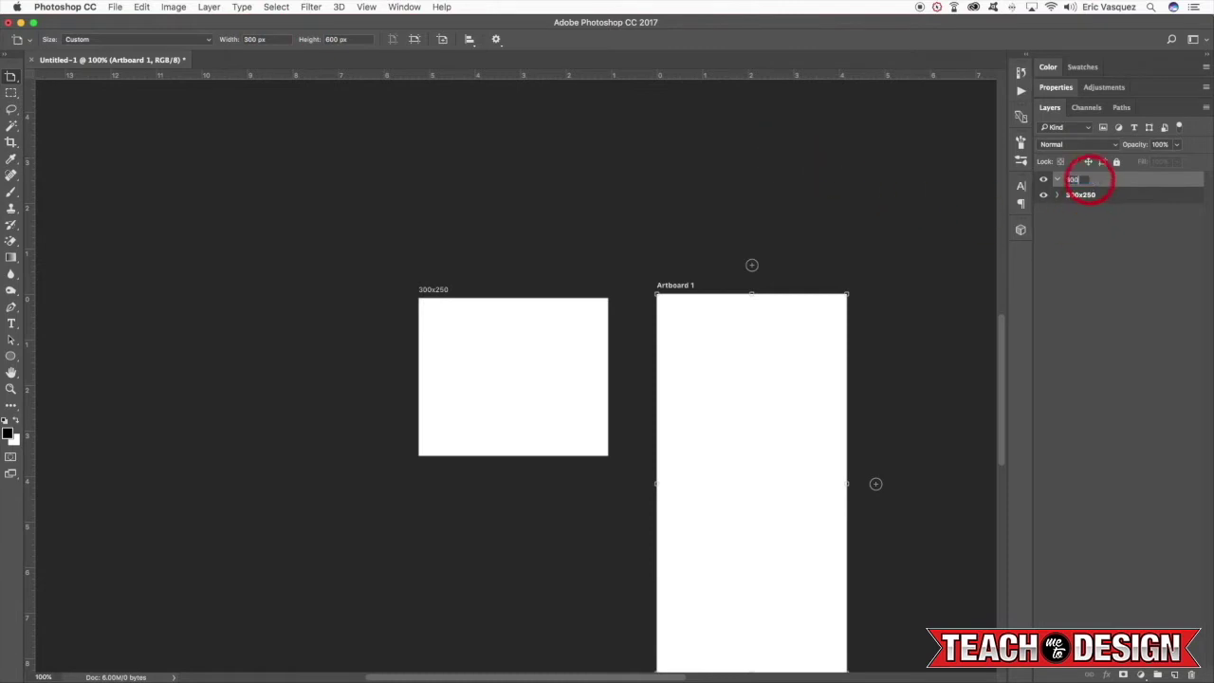
# Step: Rename the second artboard as 300x600
pyautogui.click(1089, 180)
pyautogui.write('300x600')
pyautogui.press('Return')
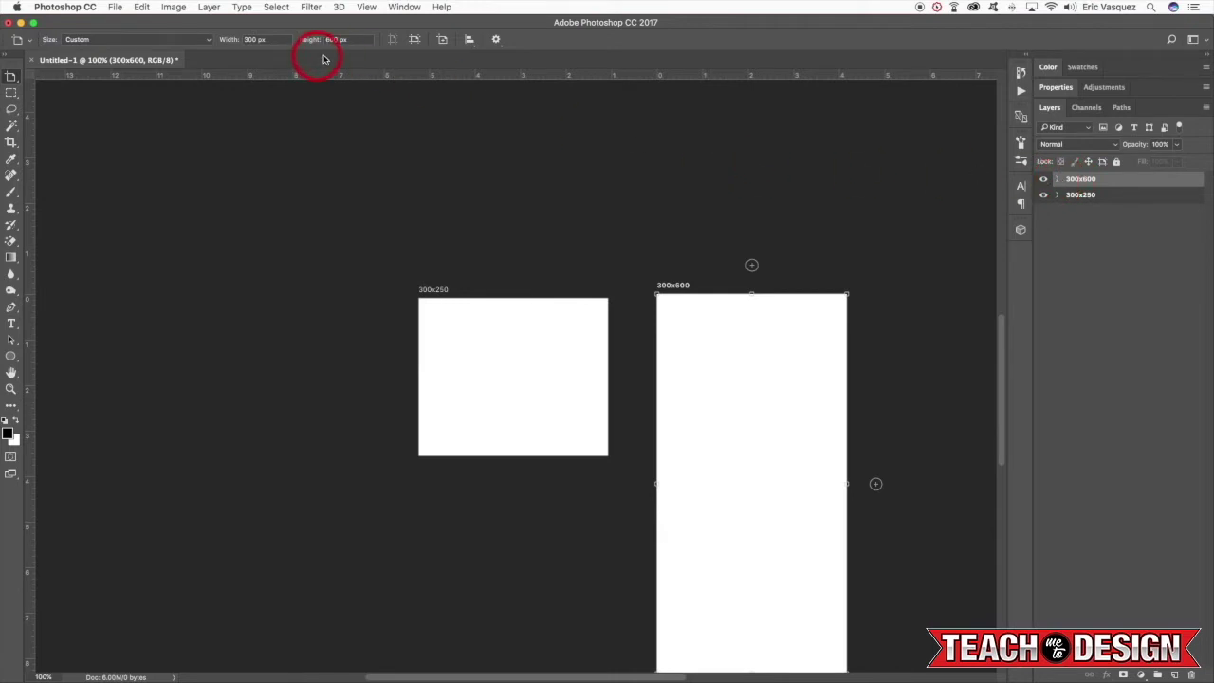
# Step: Add a third artboard above the other two and set its size to 728 x 90 px
pyautogui.click(442, 39)
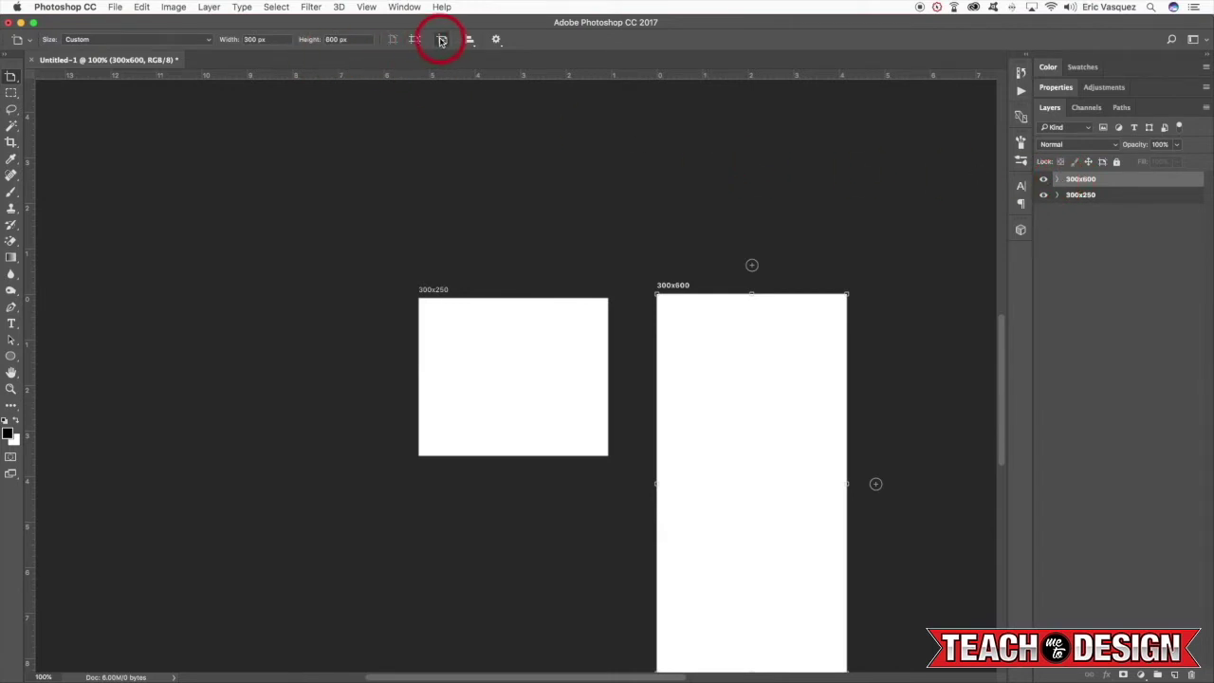
pyautogui.click(423, 160)
pyautogui.click(266, 39)
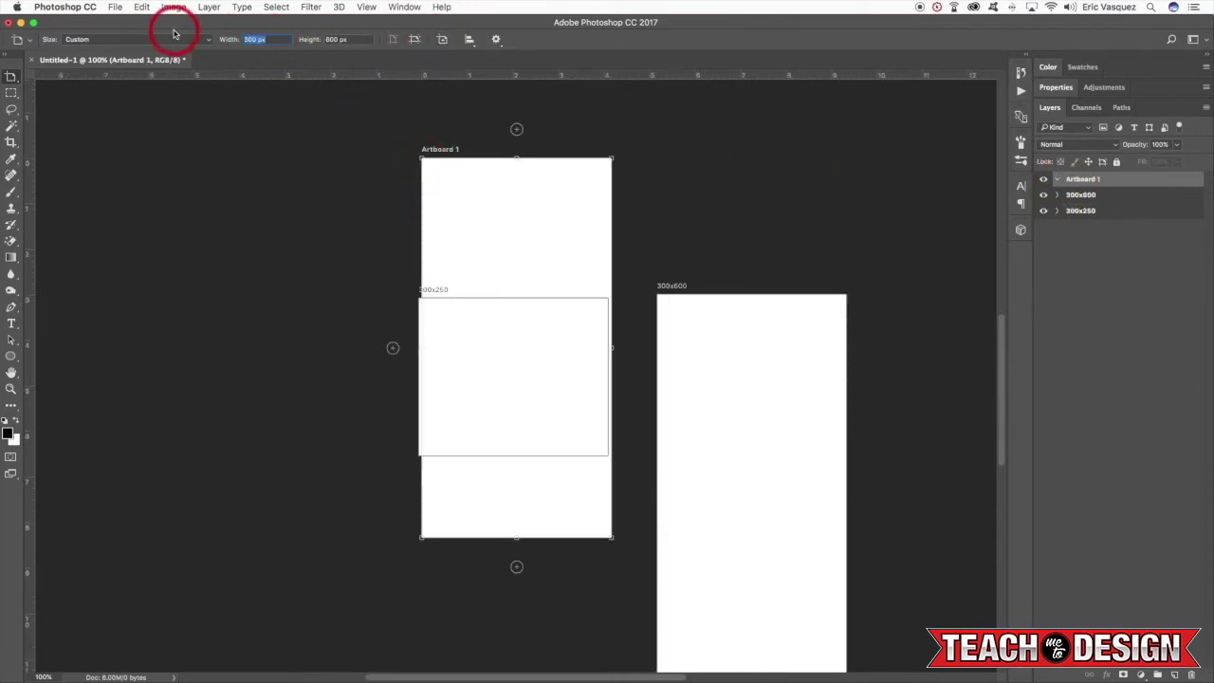
pyautogui.write('728')
pyautogui.press('Tab')
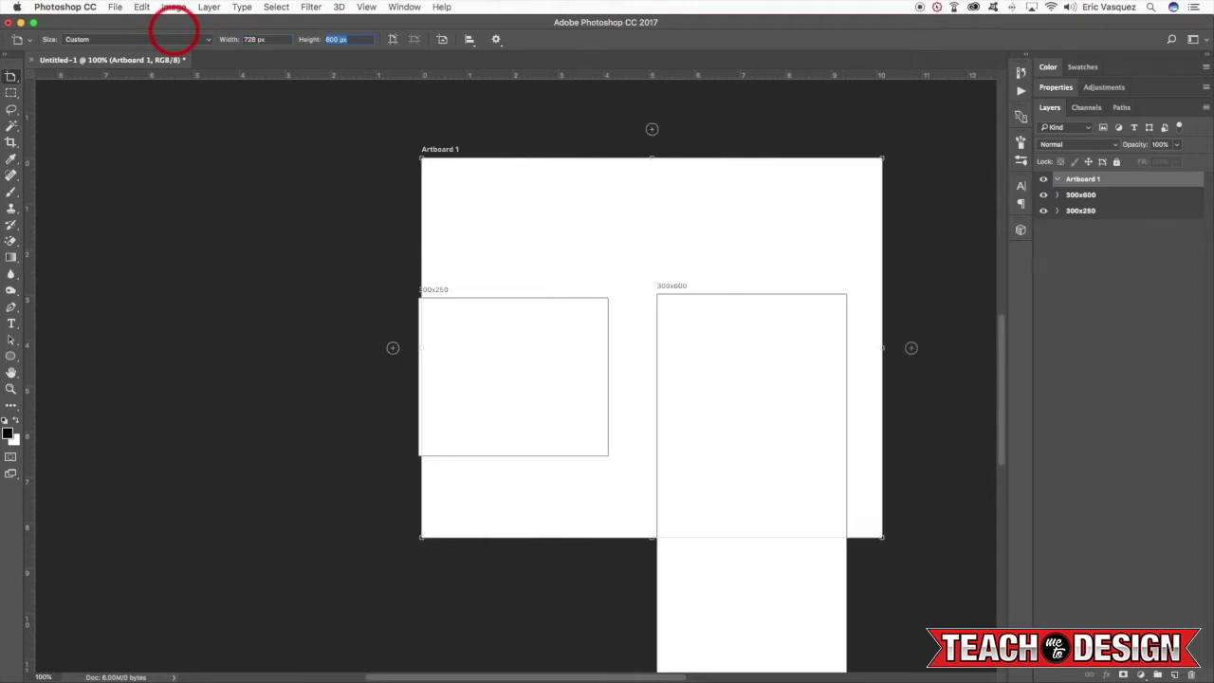
pyautogui.write('90')
pyautogui.press('Return')
pyautogui.click(11, 76)
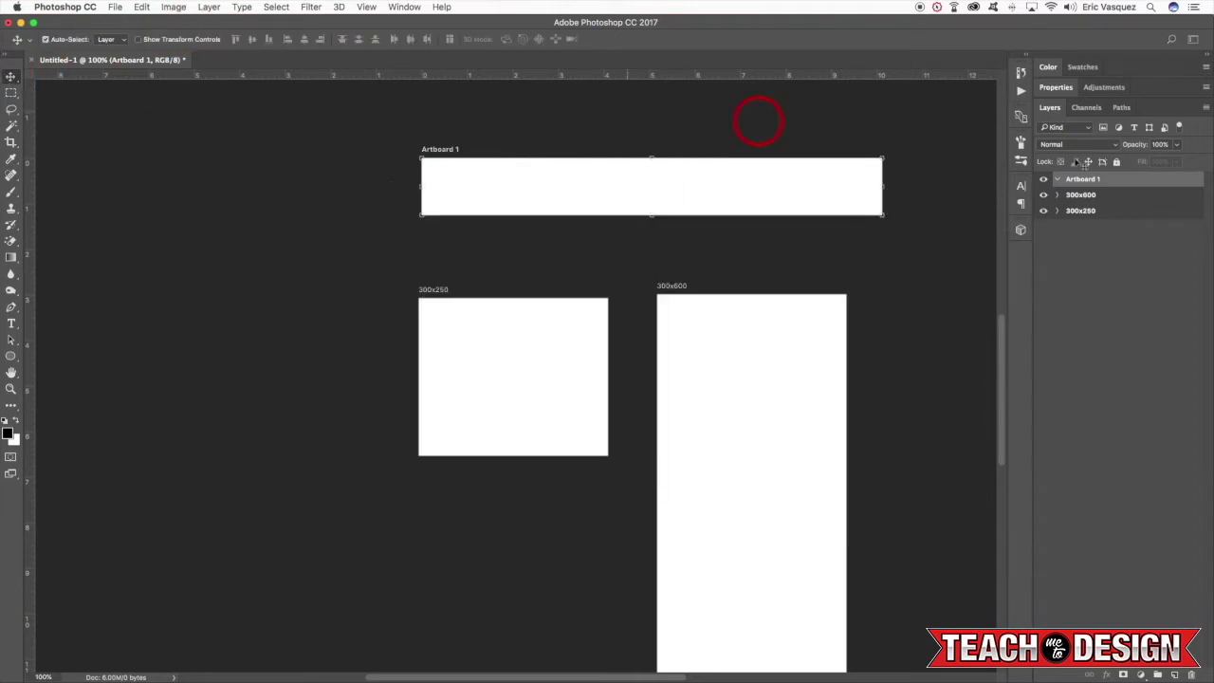
# Step: Rename the wide banner artboard as 728x90 and collapse its contents in the layer list
pyautogui.doubleClick(1082, 180)
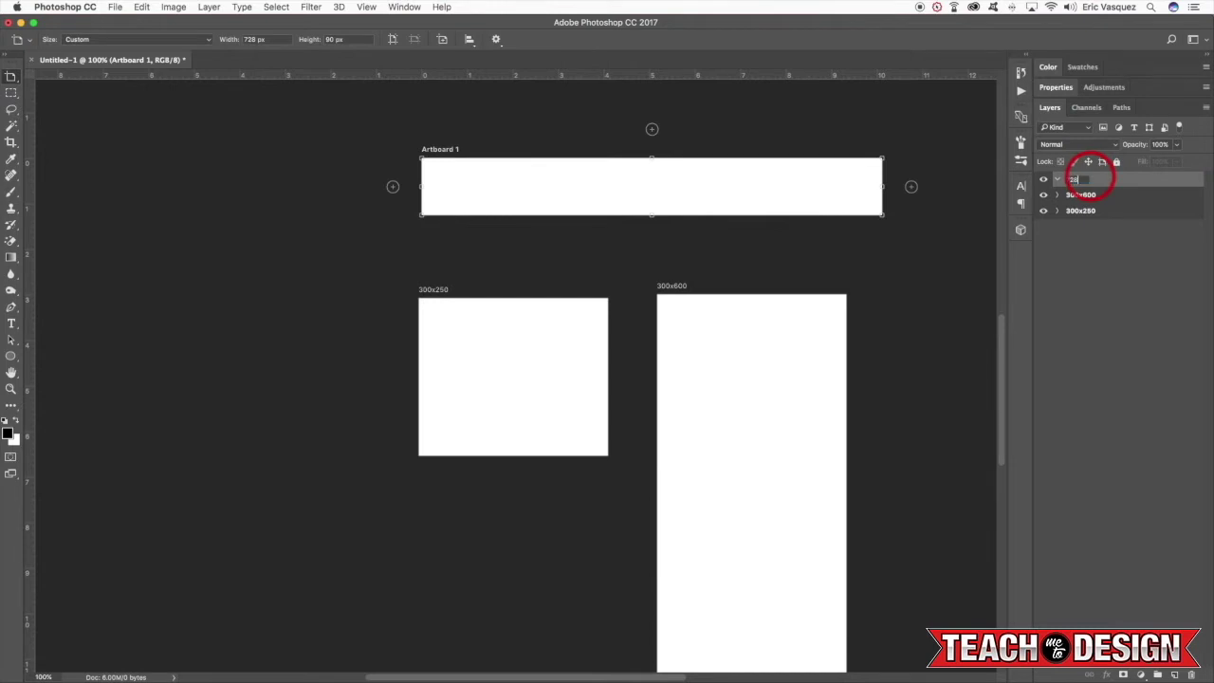
pyautogui.write('728x90')
pyautogui.press('Return')
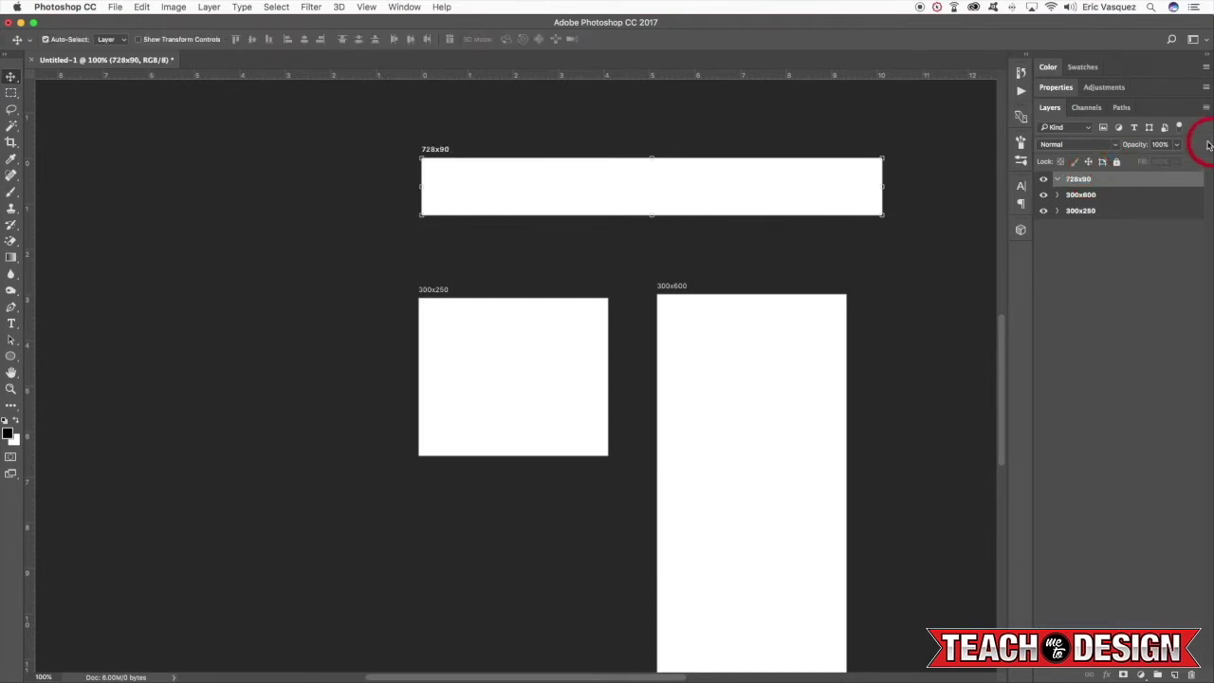
pyautogui.click(1058, 179)
# Step: Nudge the 728x90 artboard 80 px down and 10 px left, closer to the two artboards below
pyautogui.hotkey('shift', 'Down')
pyautogui.hotkey('shift', 'Down')
pyautogui.hotkey('shift', 'Down')
pyautogui.hotkey('shift', 'Down')
pyautogui.hotkey('shift', 'Down')
pyautogui.hotkey('shift', 'Down')
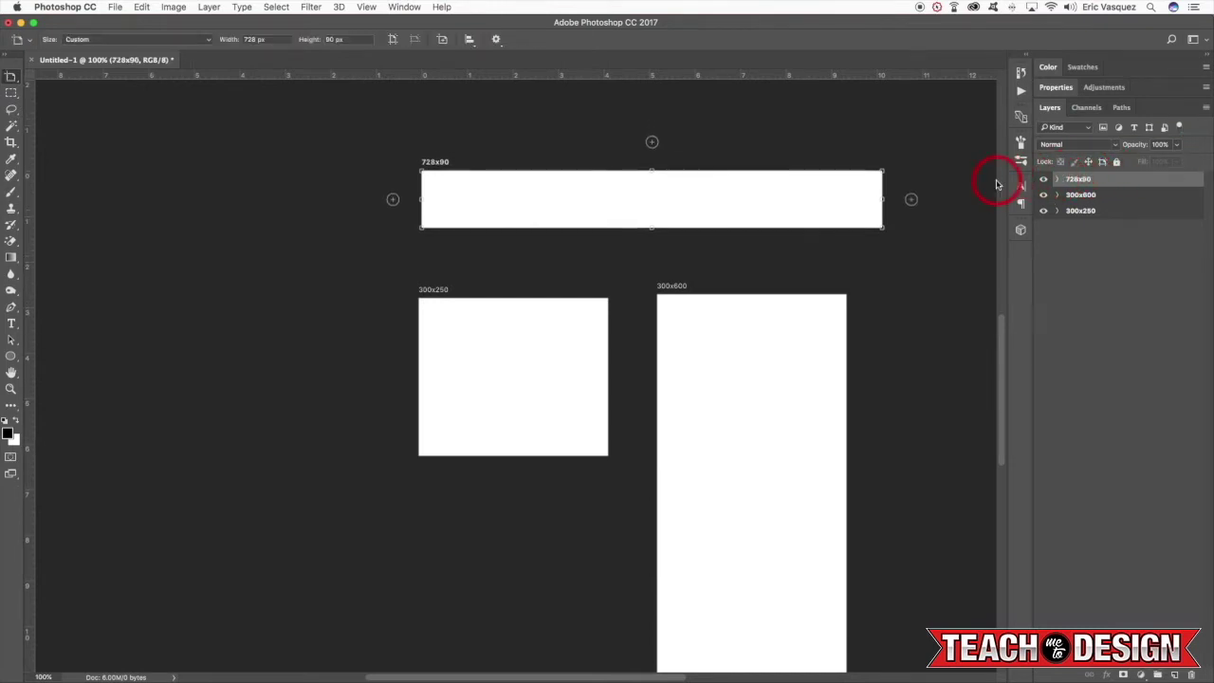
pyautogui.hotkey('shift', 'Left')
pyautogui.hotkey('shift', 'Down')
pyautogui.hotkey('shift', 'Down')
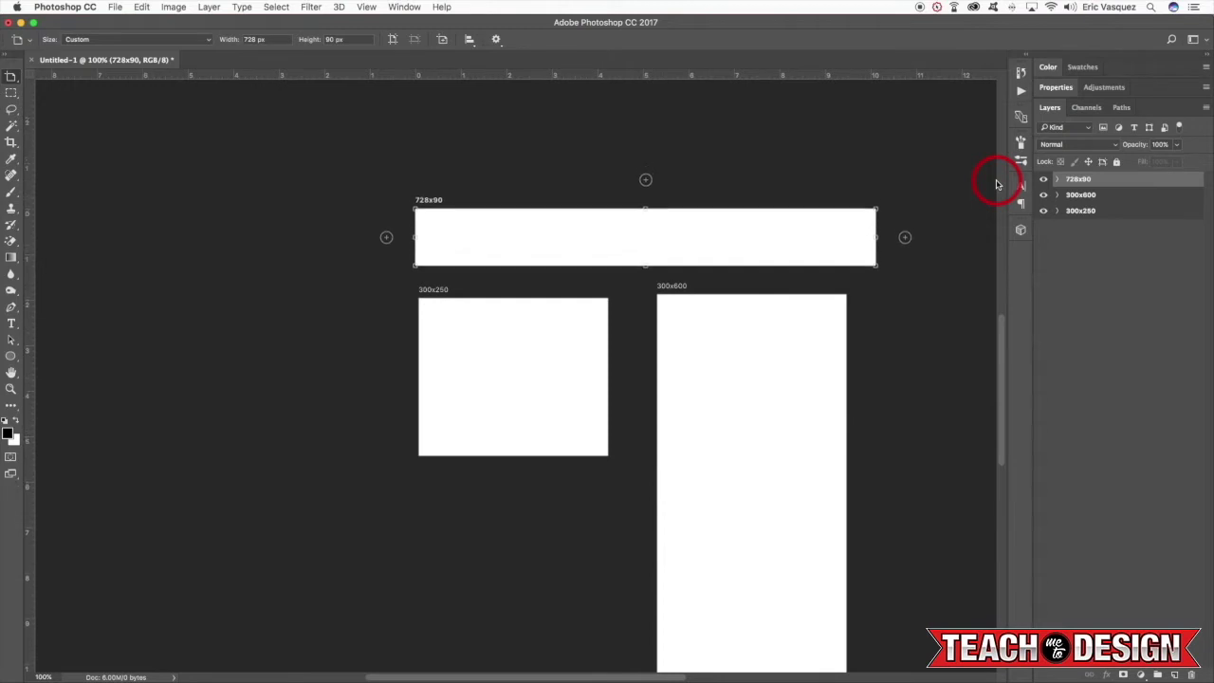
# Step: Nudge the 300x600 artboard 20 px left and slightly down to line its top edge up with the 300x250 artboard
pyautogui.click(1086, 195)
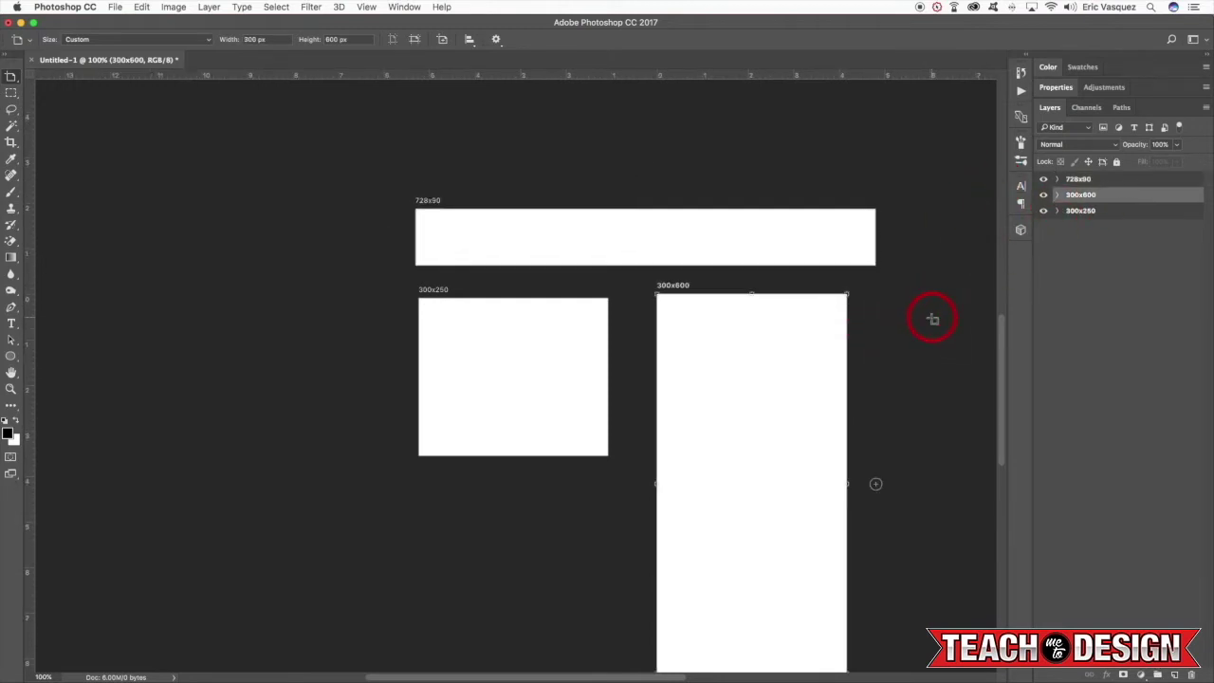
pyautogui.hotkey('shift', 'Left')
pyautogui.hotkey('shift', 'Left')
pyautogui.press('Down')
pyautogui.press('Down')
pyautogui.press('Down')
pyautogui.press('Down')
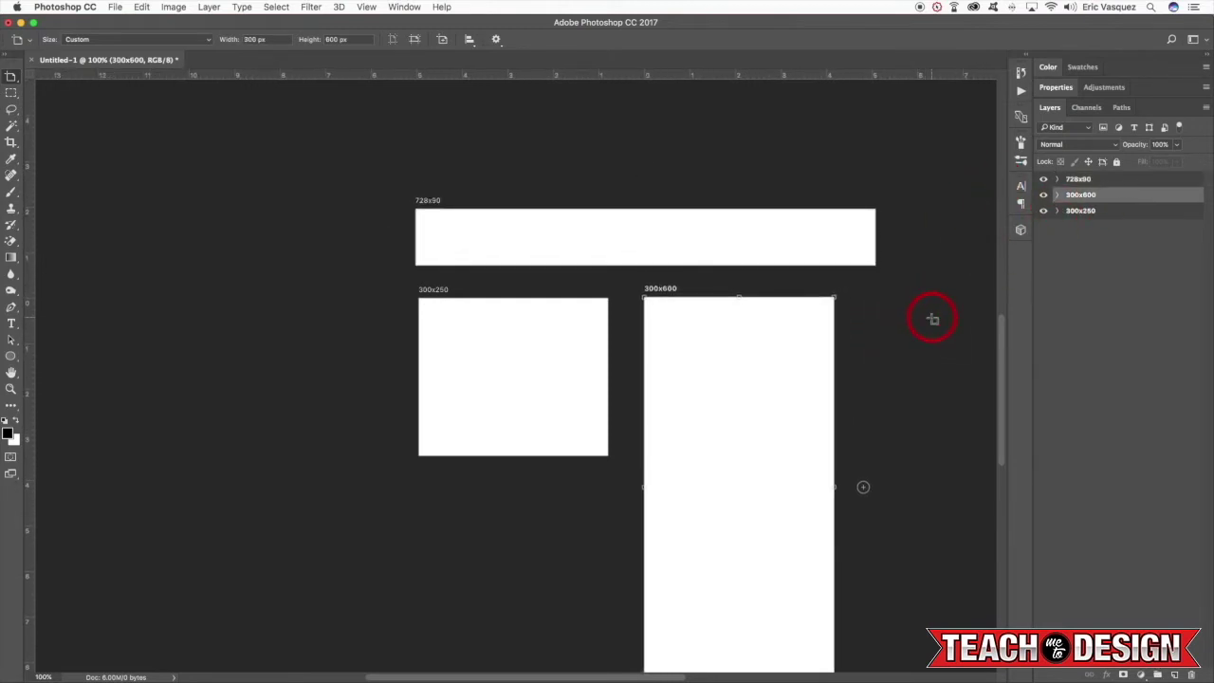
# Step: Select the 728x90 artboard with the Artboard tool active
pyautogui.scroll(-5, 932, 320)
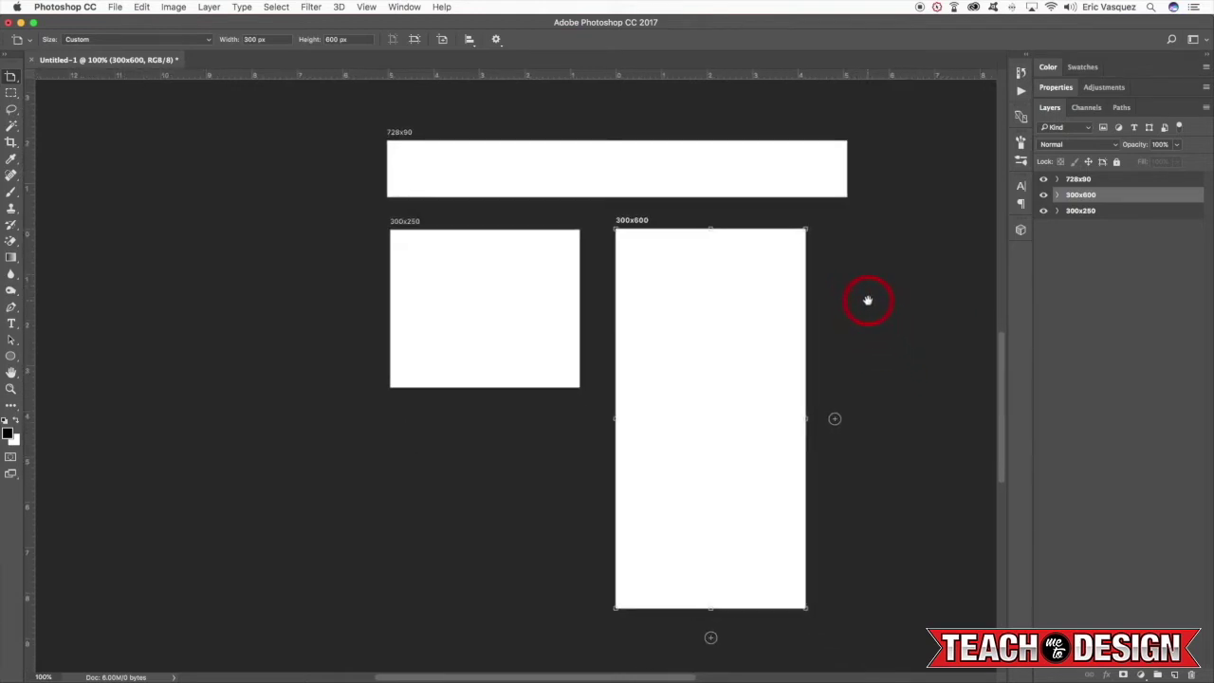
pyautogui.press('v')
pyautogui.hscroll(2, 800, 280)
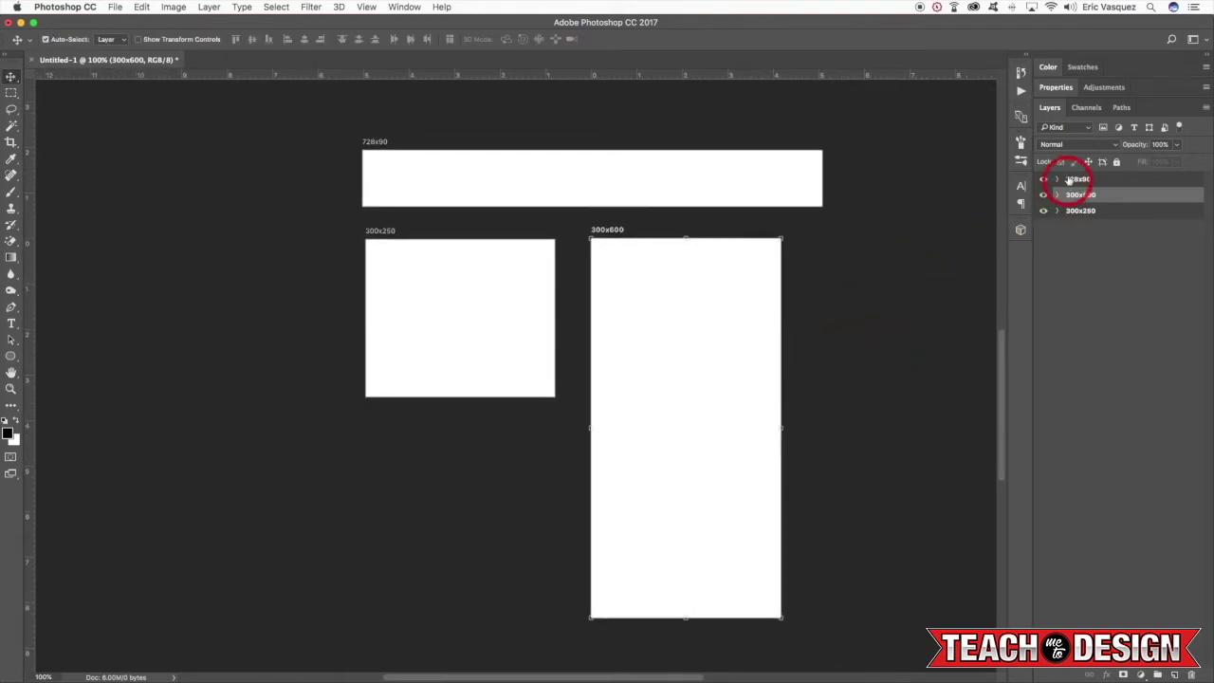
pyautogui.click(1081, 180)
pyautogui.hotkey('shift', 'v')
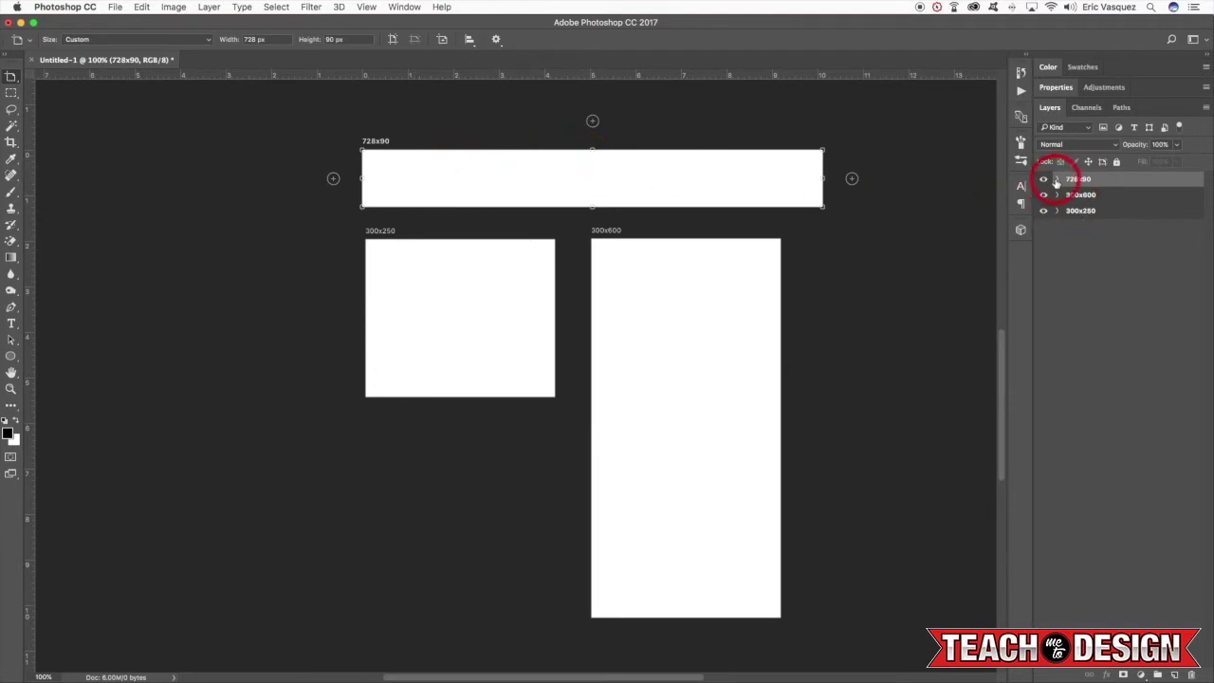
# Step: Add a new layer above the artboards and set the foreground colour to a dark red
pyautogui.press('alt+shift+super+n')
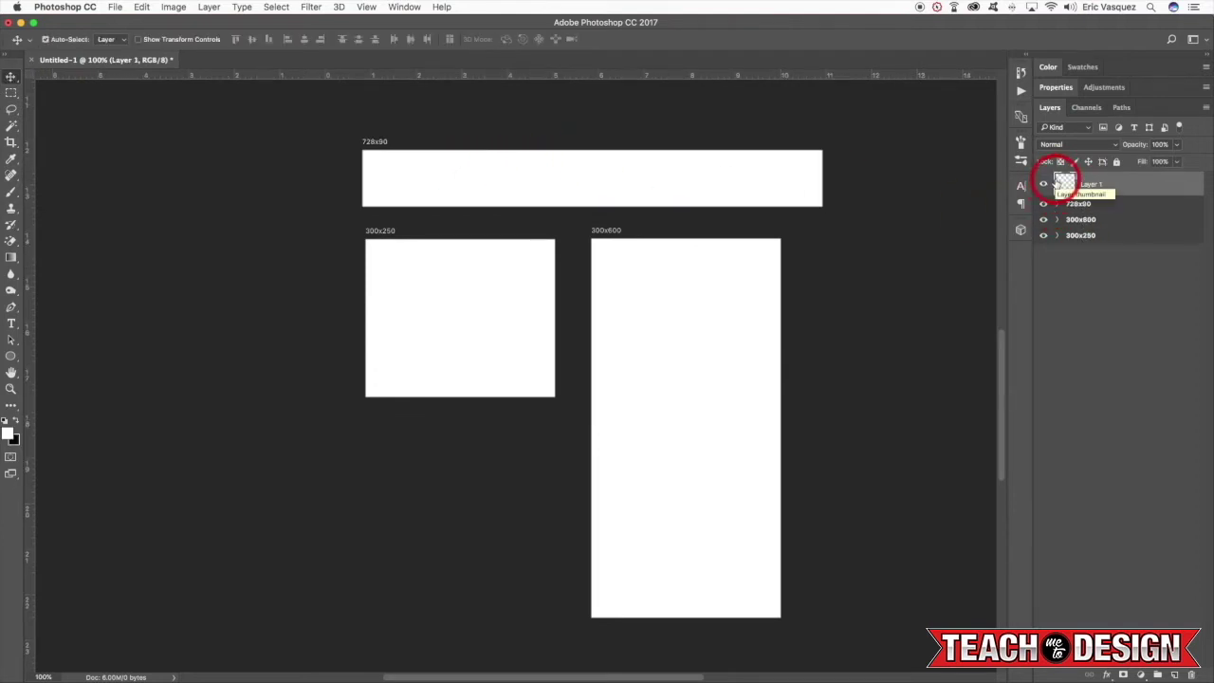
pyautogui.click(9, 433)
pyautogui.click(835, 377)
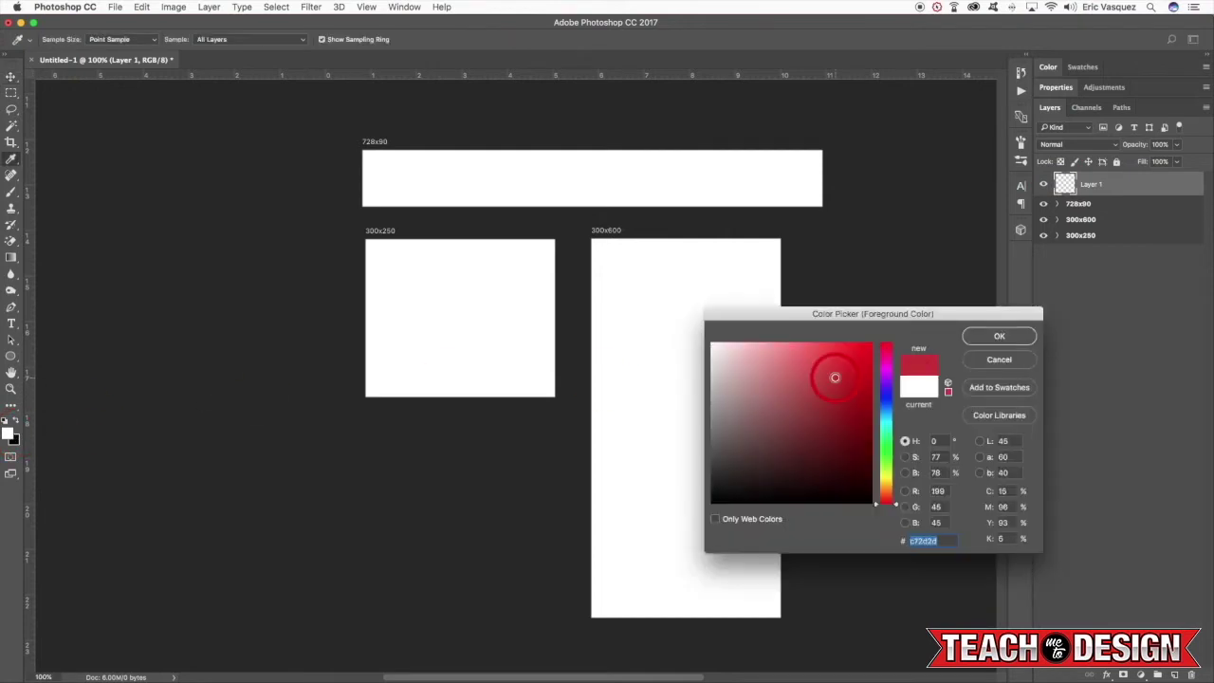
pyautogui.moveTo(835, 377); pyautogui.dragTo(859, 433)
pyautogui.click(991, 337)
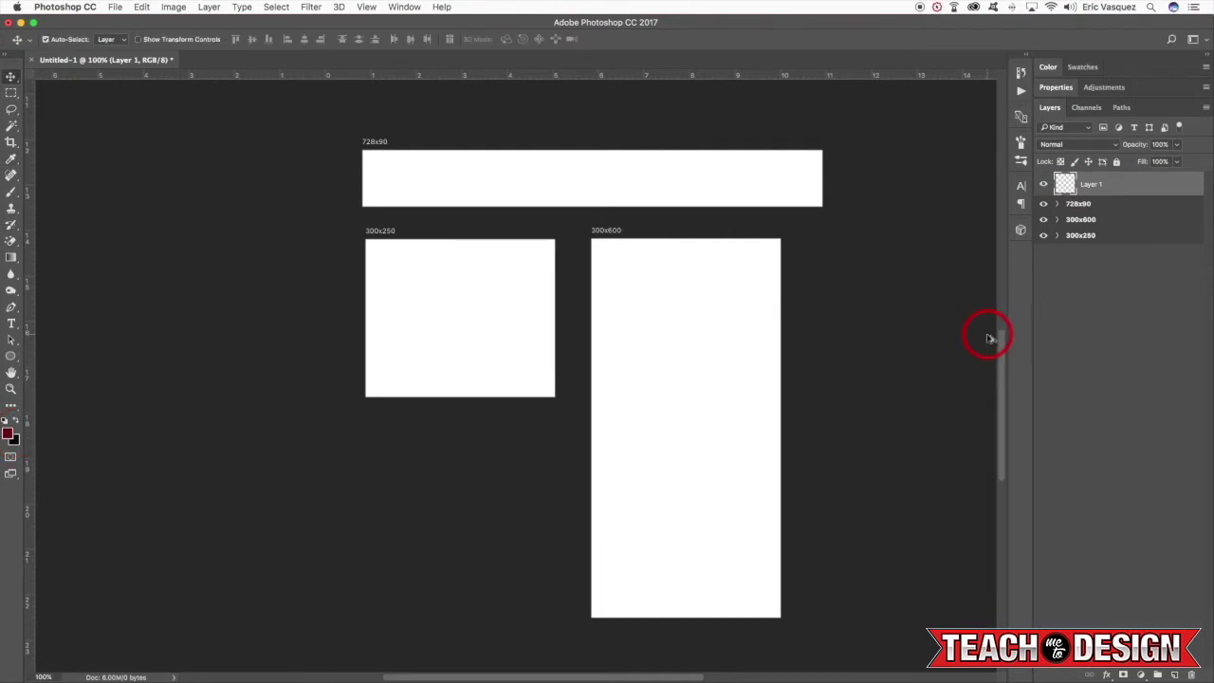
# Step: Fill the new layer with the dark red foreground colour and place it inside the 728x90 artboard
pyautogui.hotkey('alt', 'BackSpace')
pyautogui.moveTo(1091, 186); pyautogui.dragTo(1086, 205)
pyautogui.click(1058, 180)
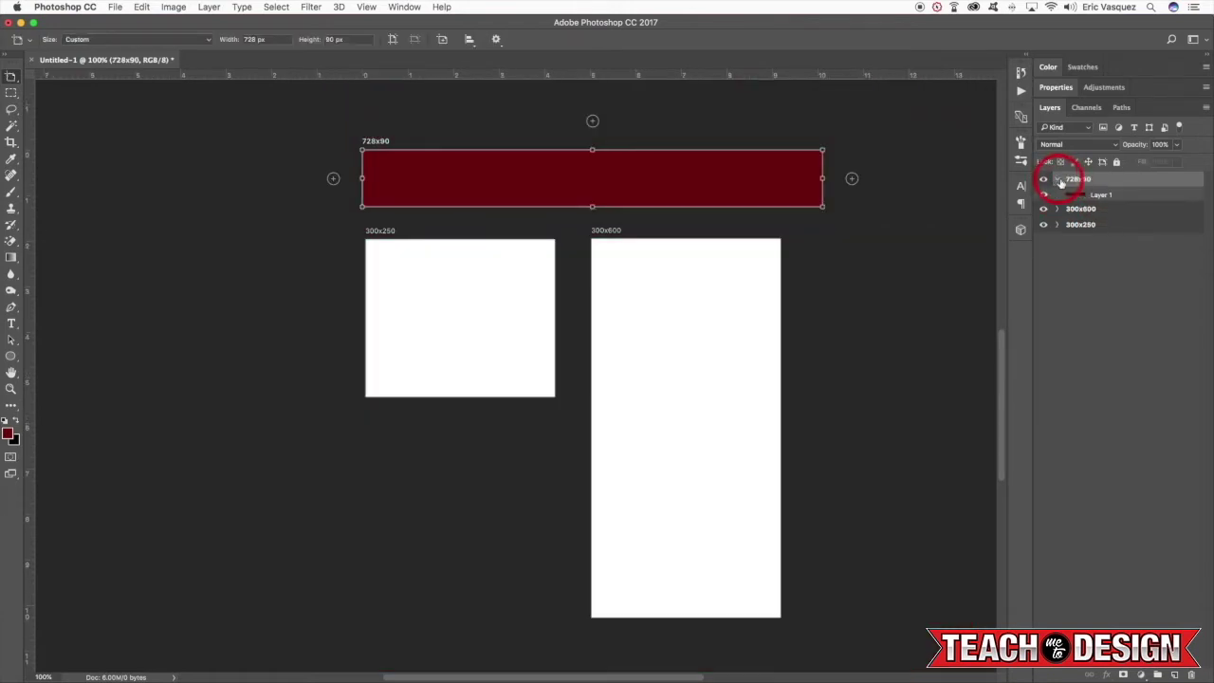
pyautogui.click(1125, 196)
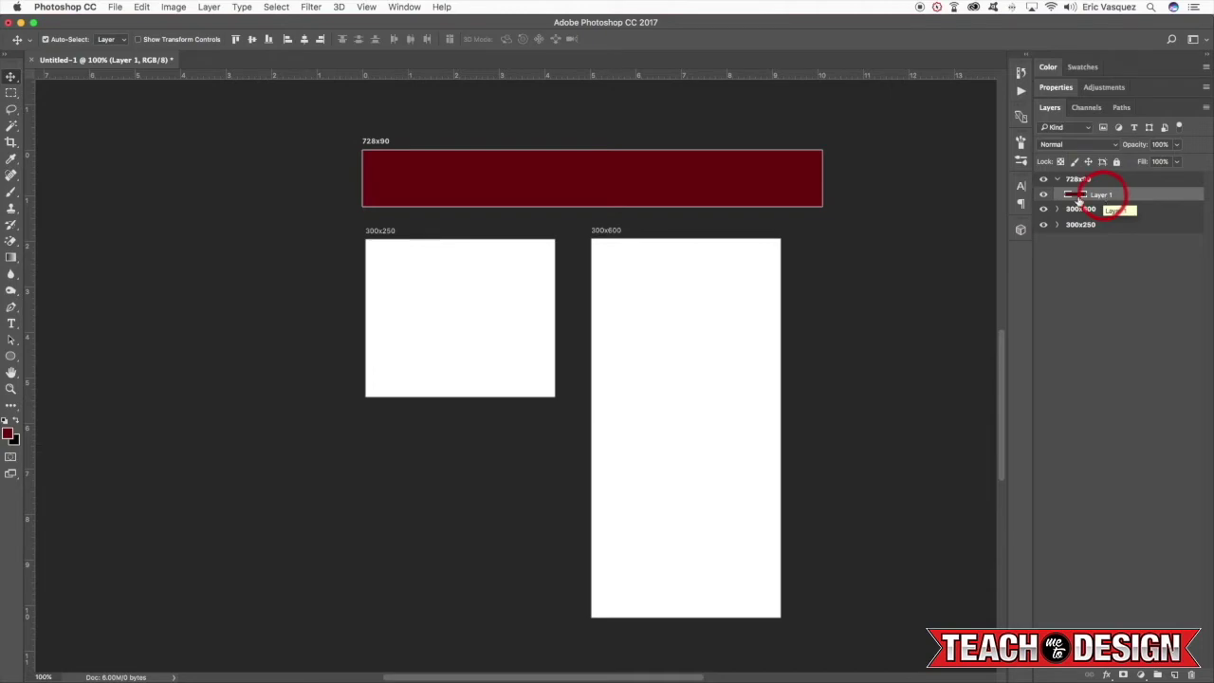
# Step: Open IMG_6054.JPG from the Desktop and copy the concrete photo into the 728x90 artboard above the red layer
pyautogui.press('super+o')
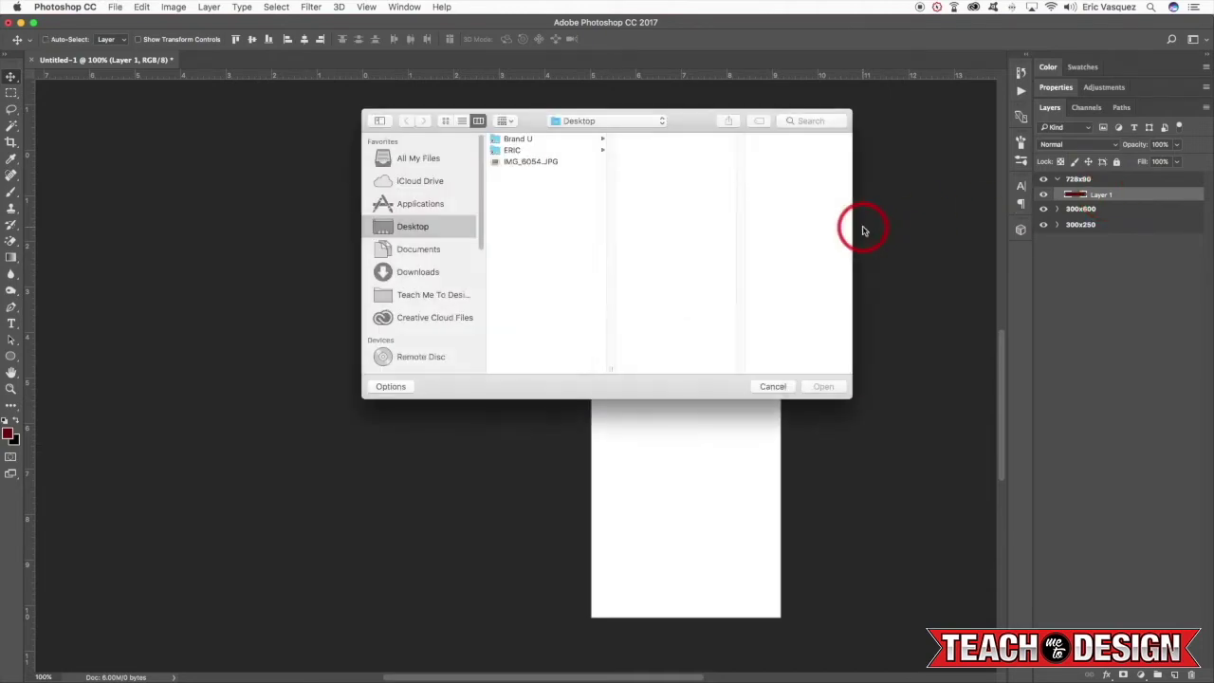
pyautogui.click(520, 162)
pyautogui.click(823, 386)
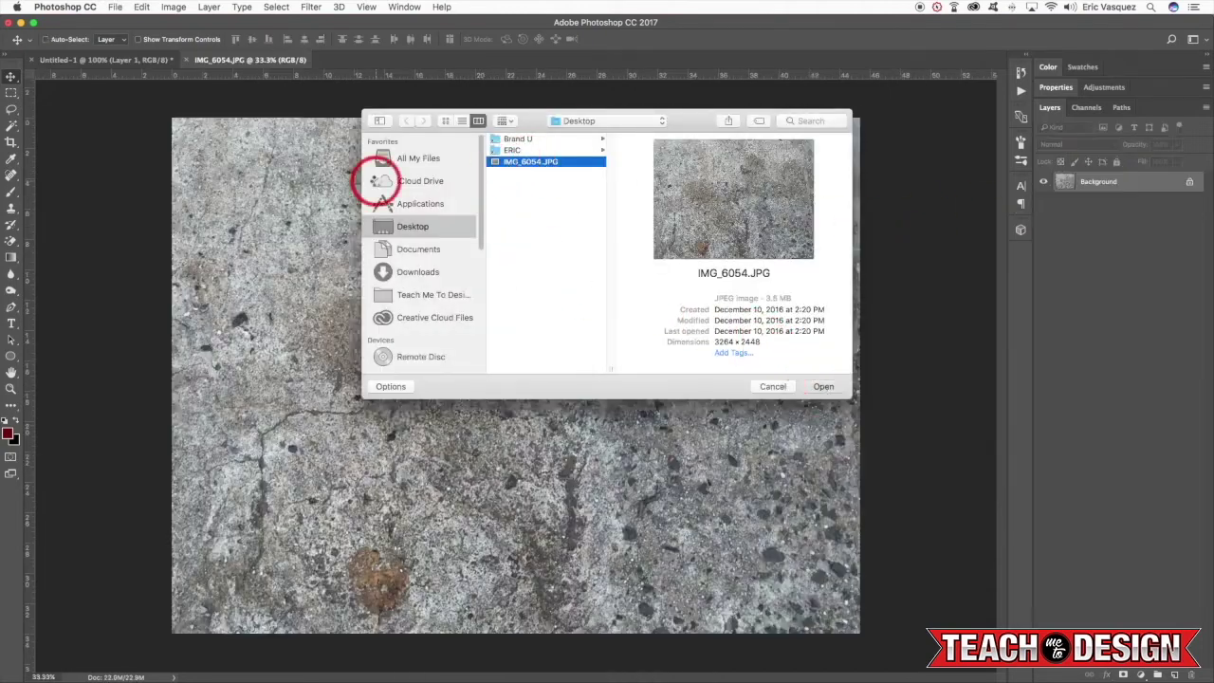
pyautogui.moveTo(245, 62); pyautogui.dragTo(578, 382)
pyautogui.moveTo(702, 491); pyautogui.dragTo(509, 153)
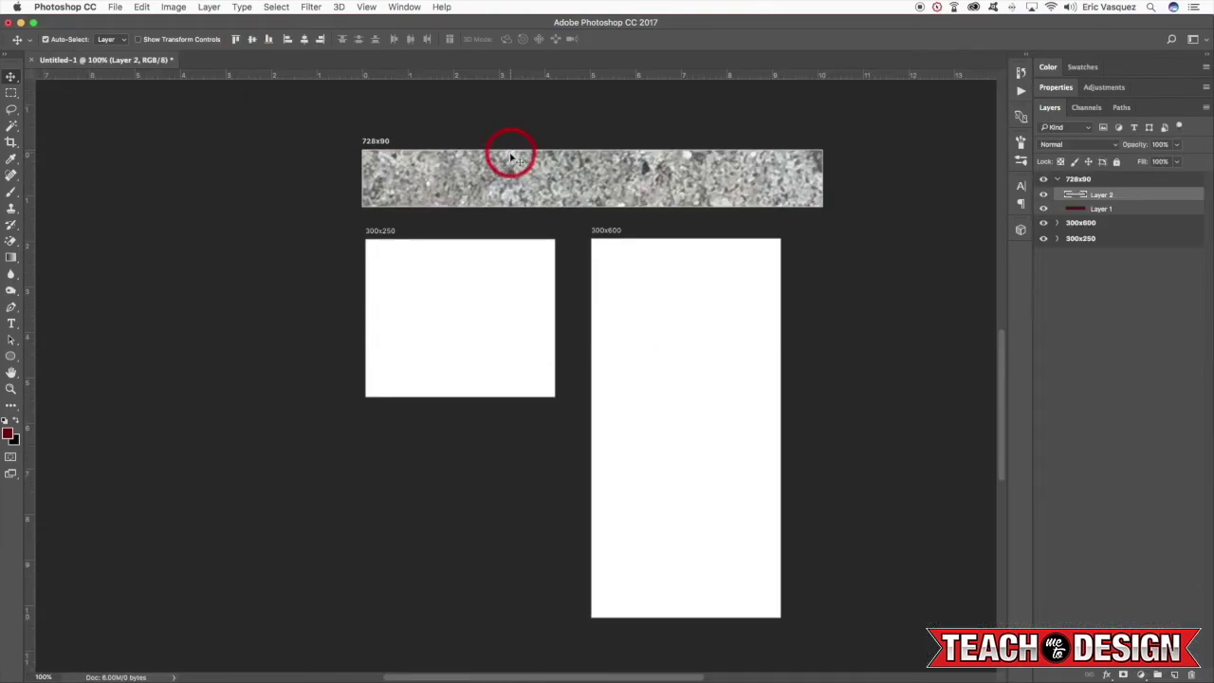
# Step: Convert the concrete photo layer to a smart object named TEXTURE and rename the dark red layer beneath it BG
pyautogui.rightClick(1138, 197)
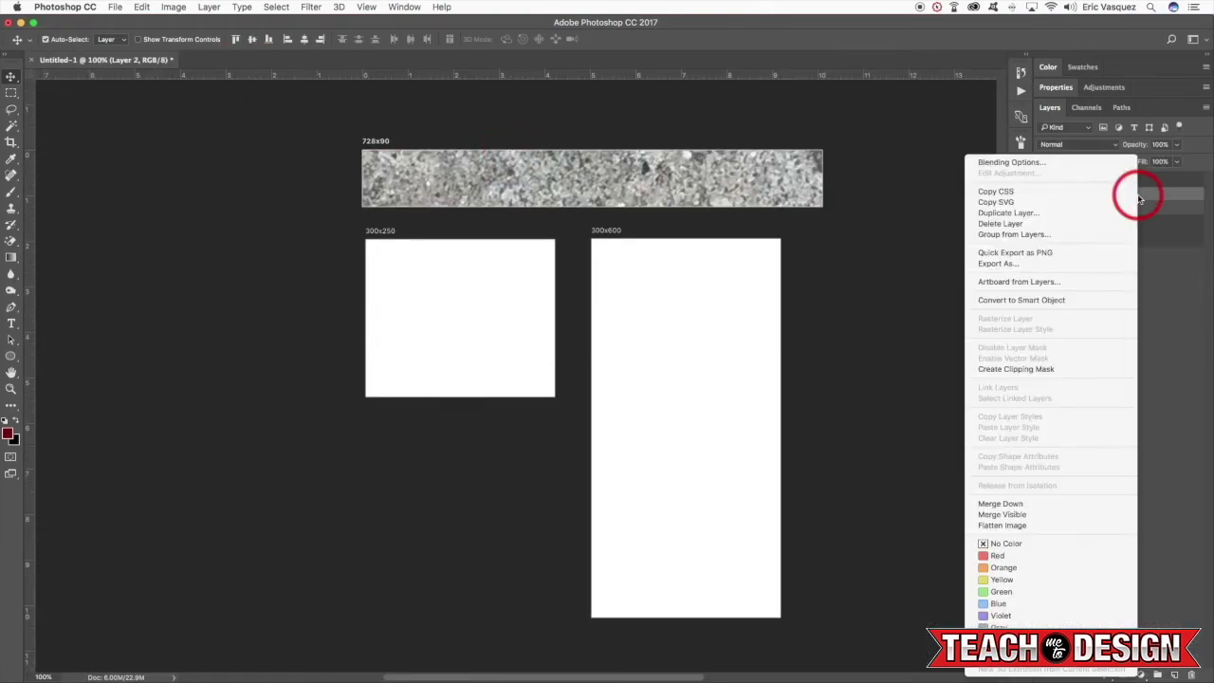
pyautogui.click(1023, 300)
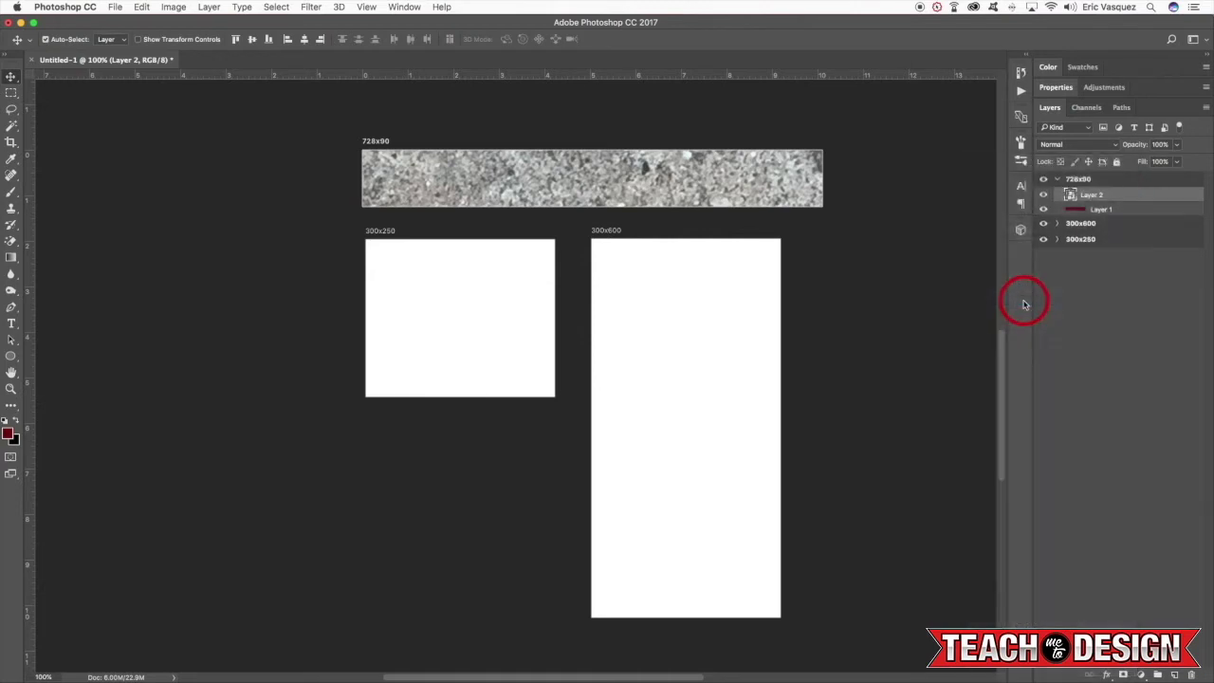
pyautogui.doubleClick(1093, 194)
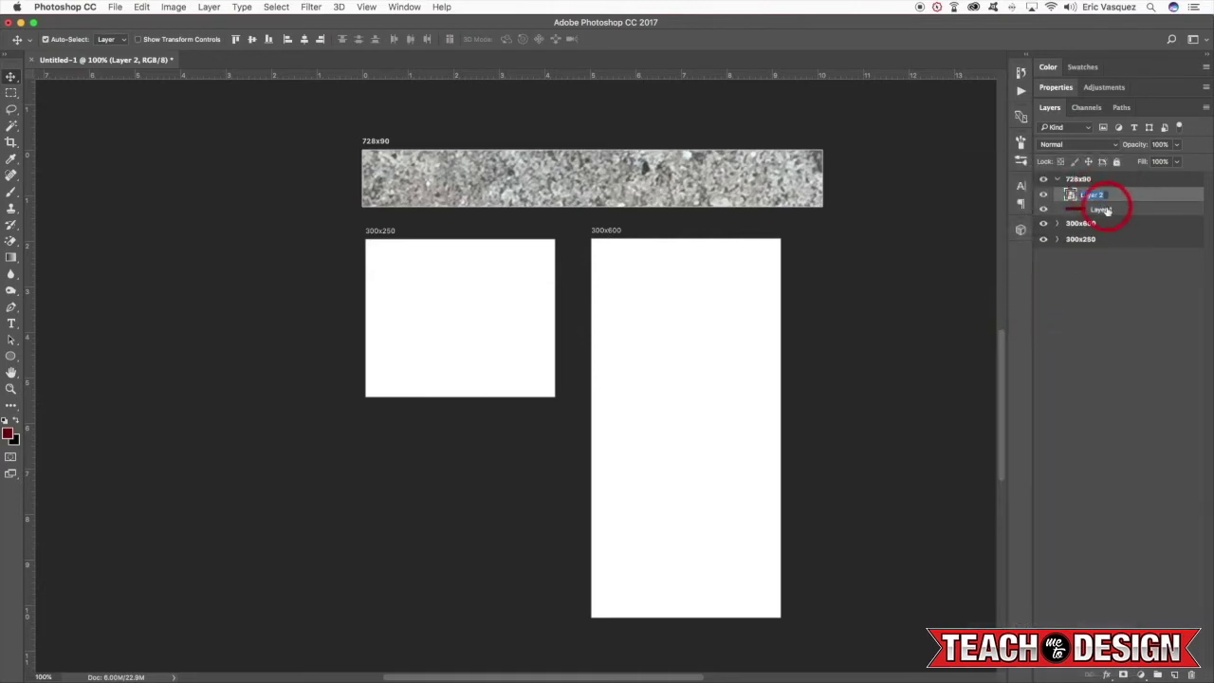
pyautogui.write('TEXTURE')
pyautogui.press('Return')
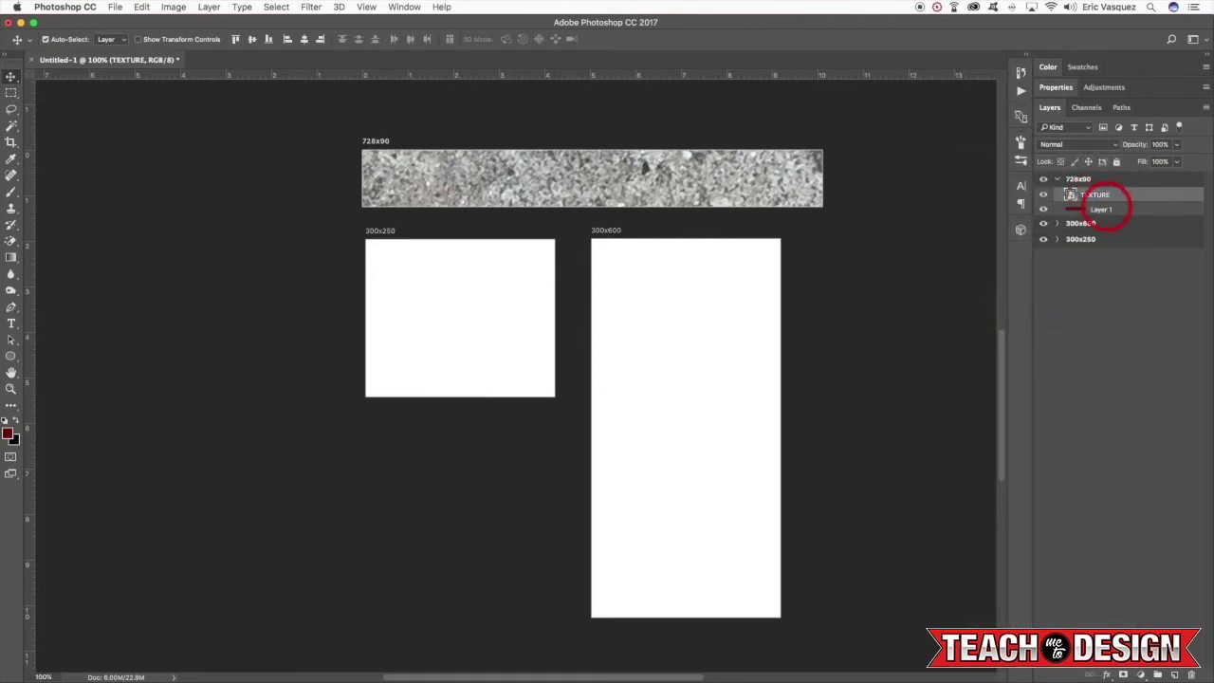
pyautogui.doubleClick(1100, 208)
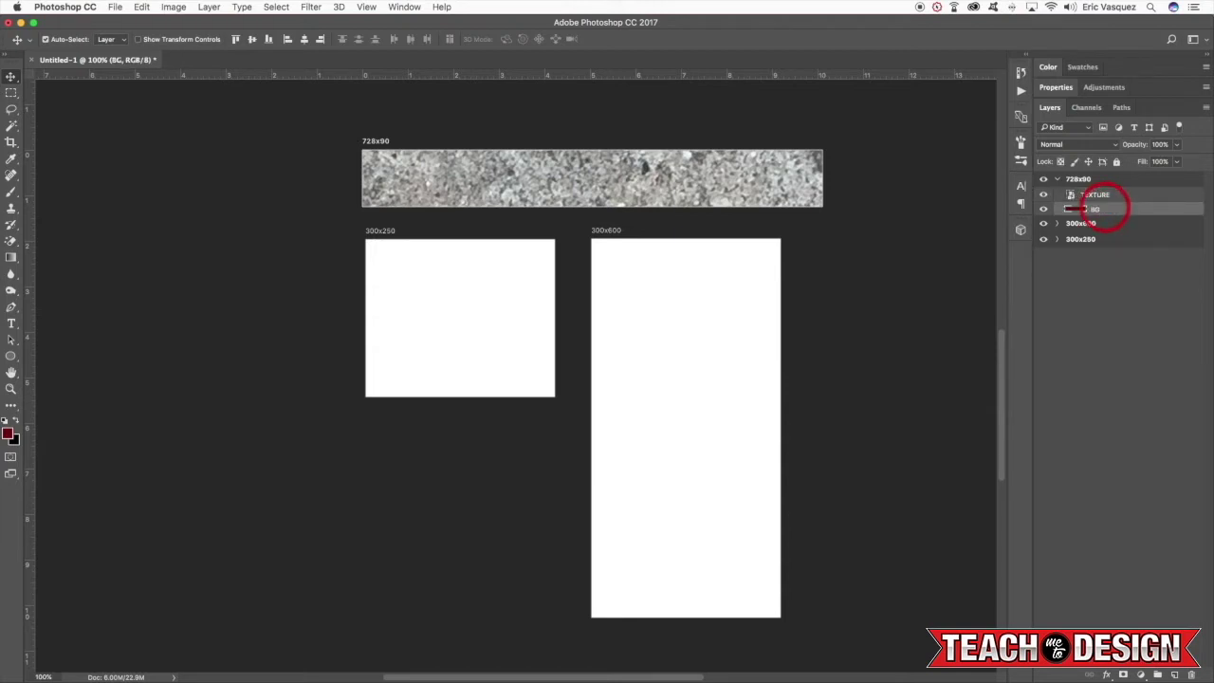
# Step: Scale the TEXTURE layer down to about 26% and position it so it covers the whole 728x90 artboard
pyautogui.press('super+minus')
pyautogui.click(1143, 195)
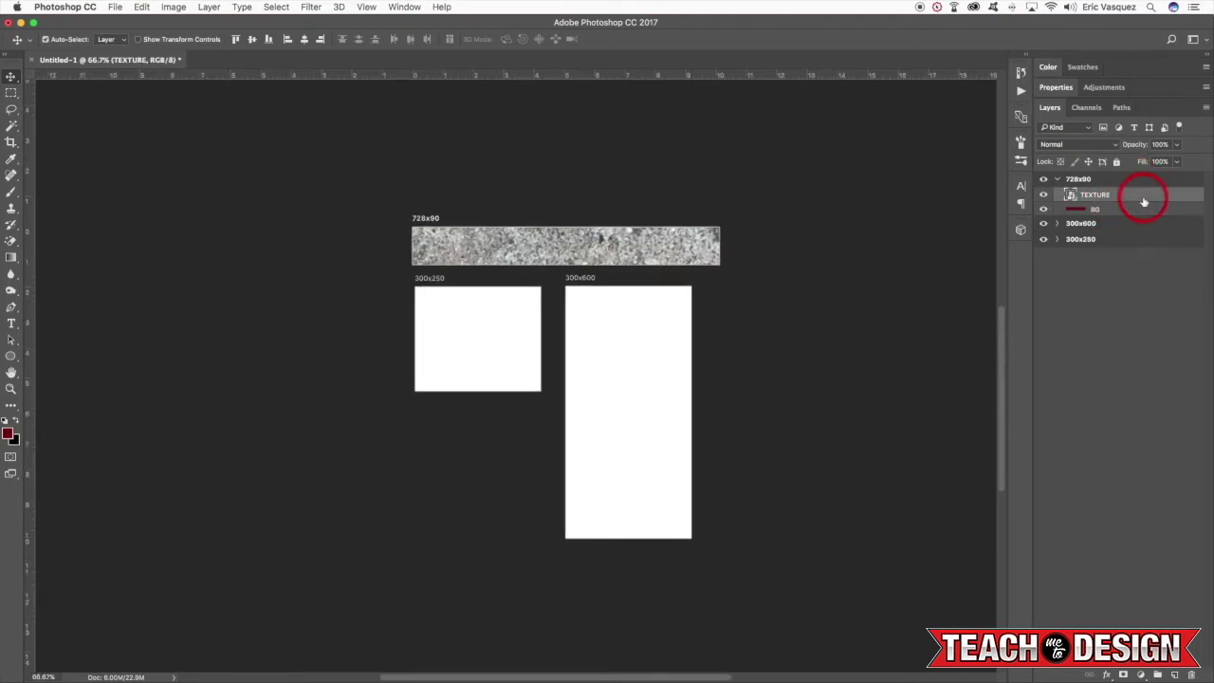
pyautogui.press('super+t')
pyautogui.moveTo(482, 149); pyautogui.dragTo(521, 284)
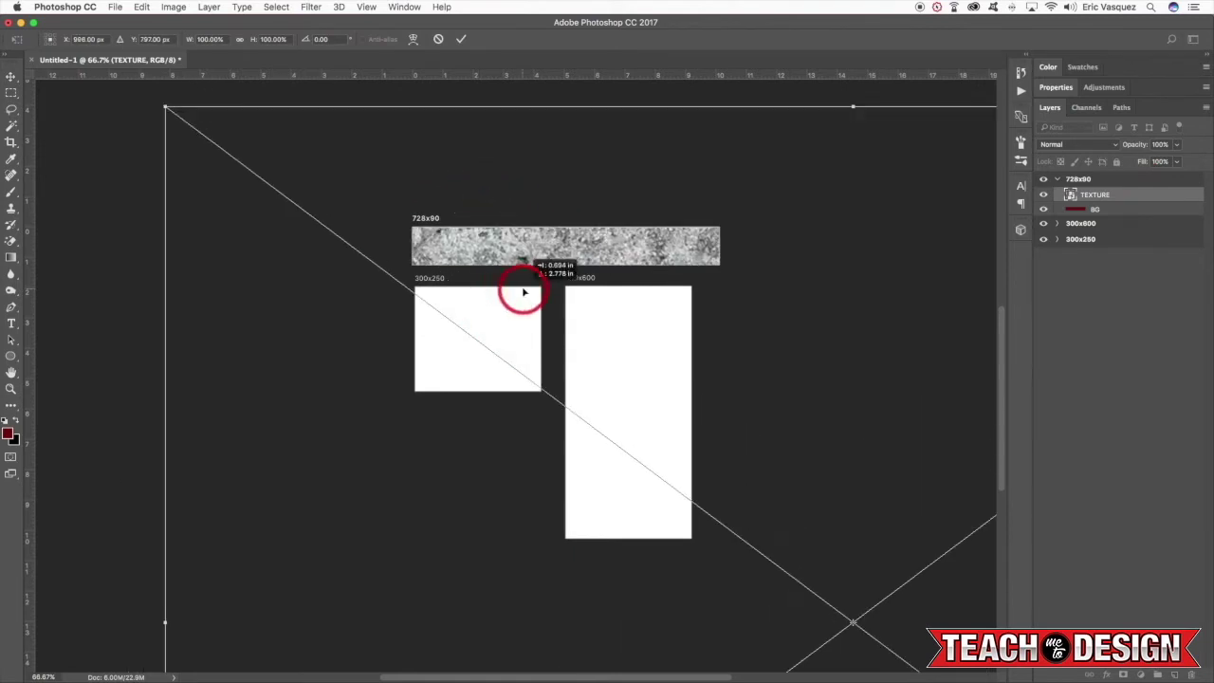
pyautogui.moveTo(167, 106); pyautogui.dragTo(709, 450)
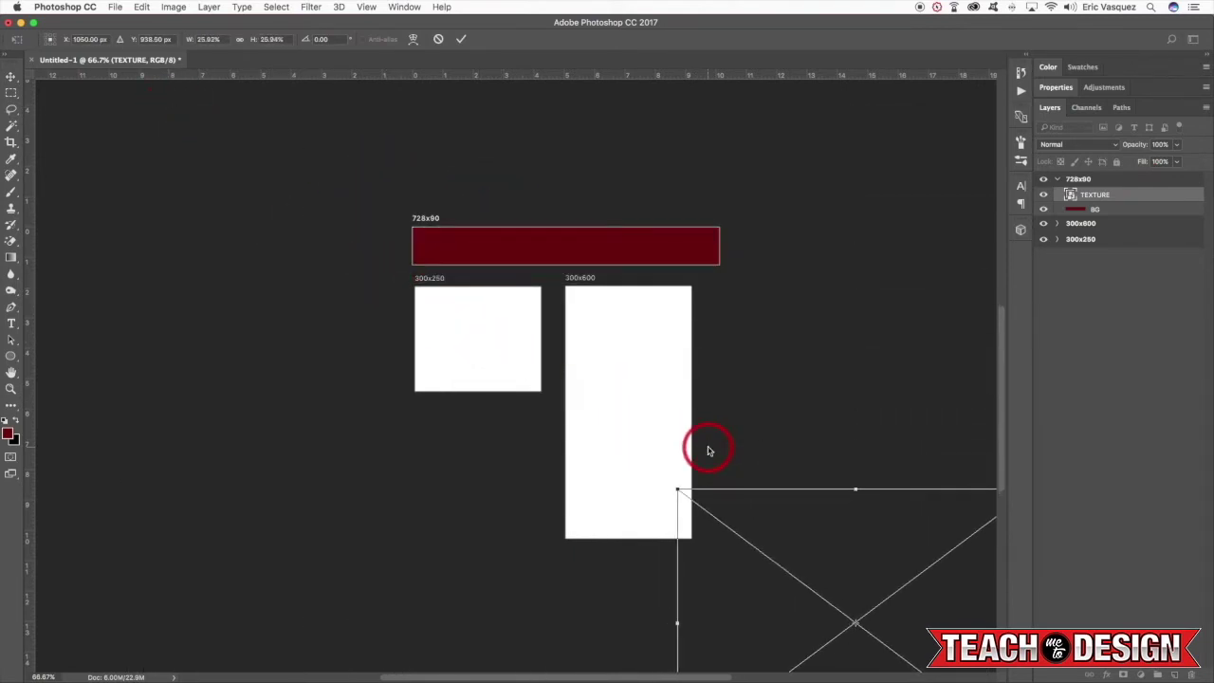
pyautogui.moveTo(784, 537); pyautogui.dragTo(515, 183)
pyautogui.press('Return')
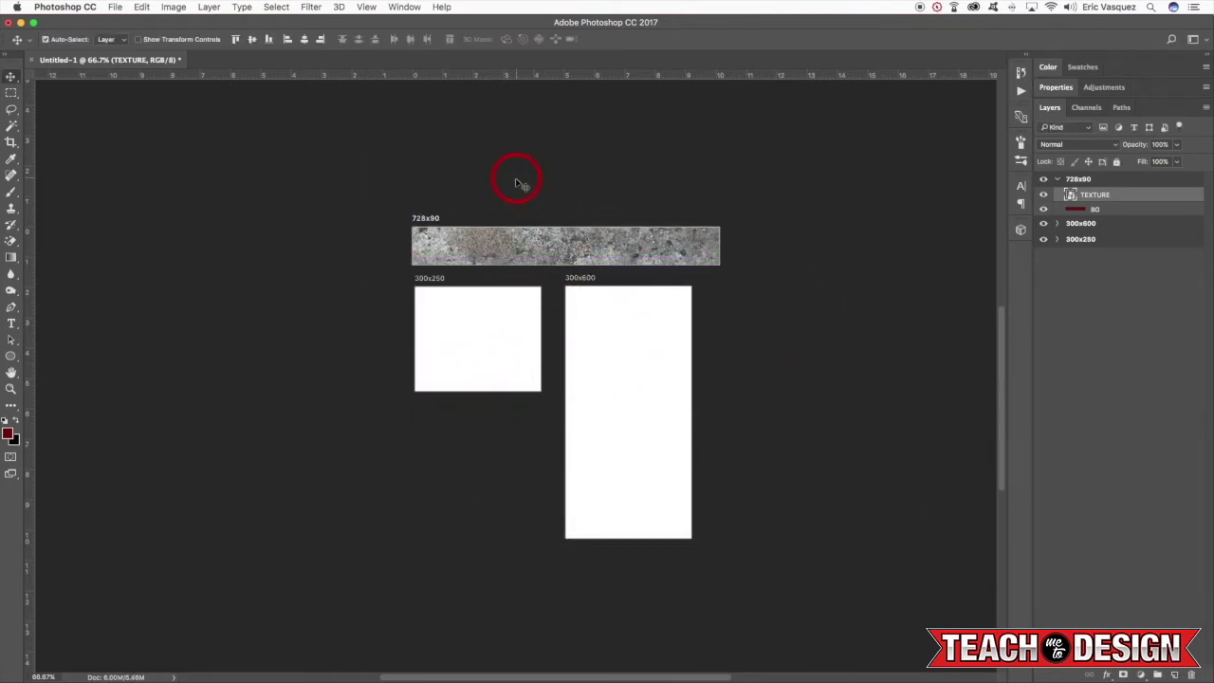
# Step: Set the TEXTURE layer's blending mode to Darken over the red background
pyautogui.press('super+equal')
pyautogui.press('super+equal')
pyautogui.moveTo(692, 178); pyautogui.dragTo(560, 453)
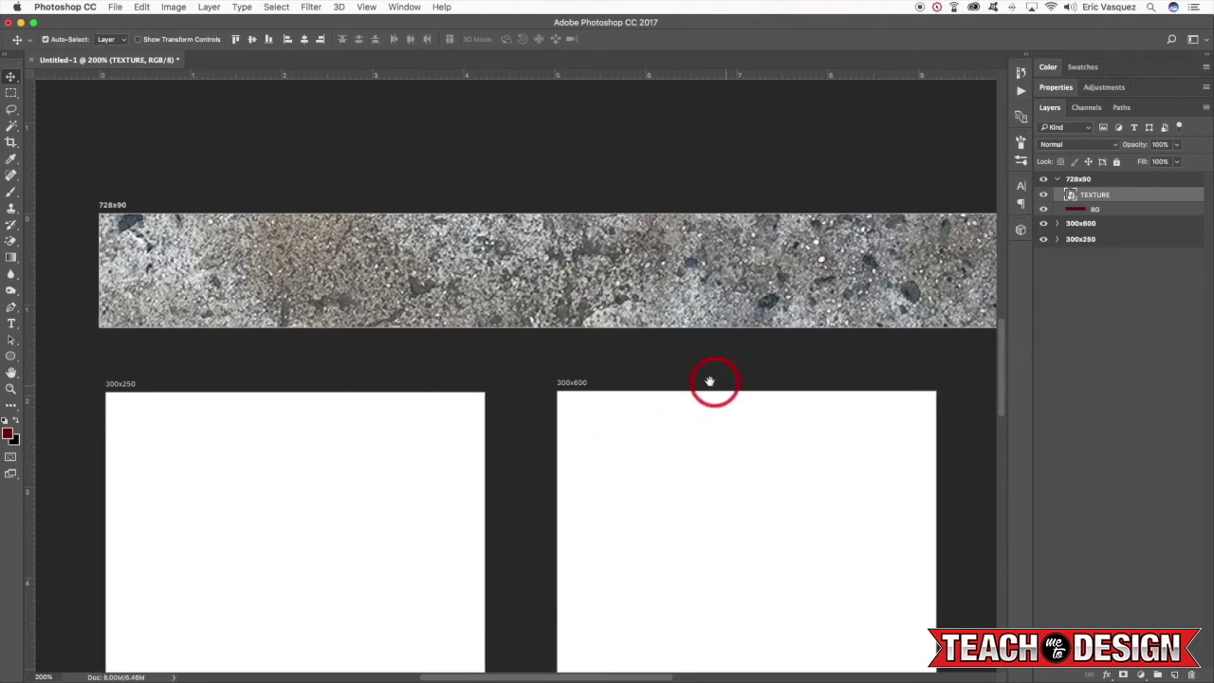
pyautogui.press('super+minus')
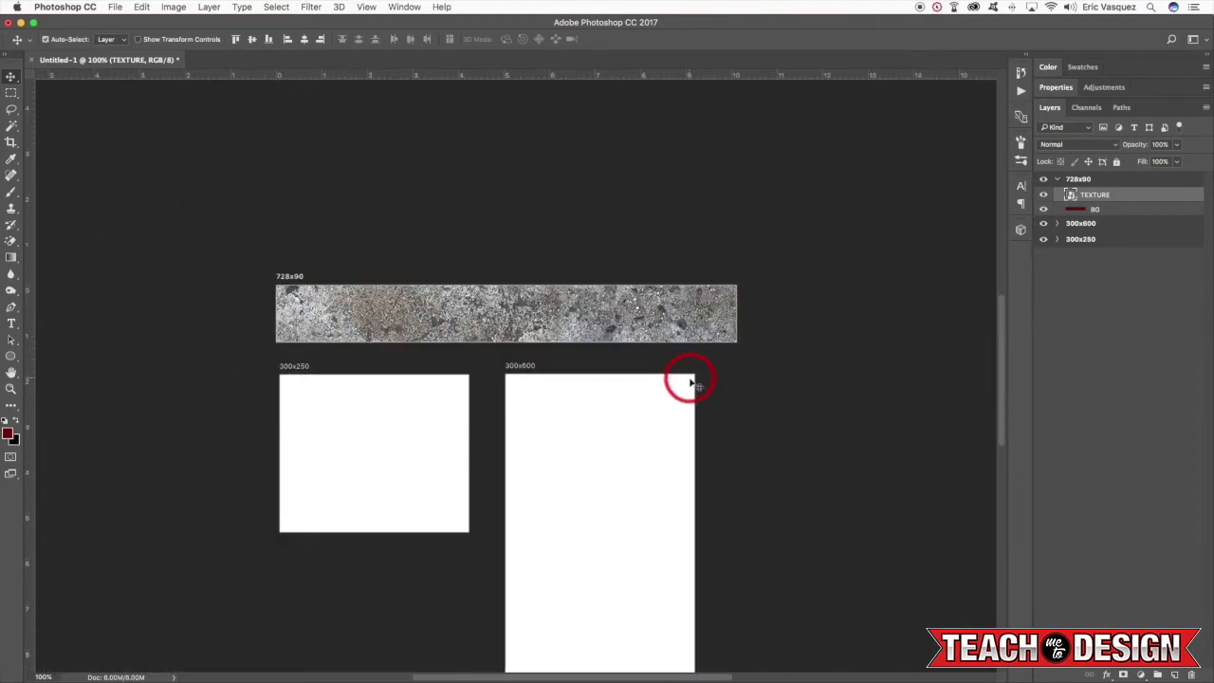
pyautogui.hotkey('shift', '=')
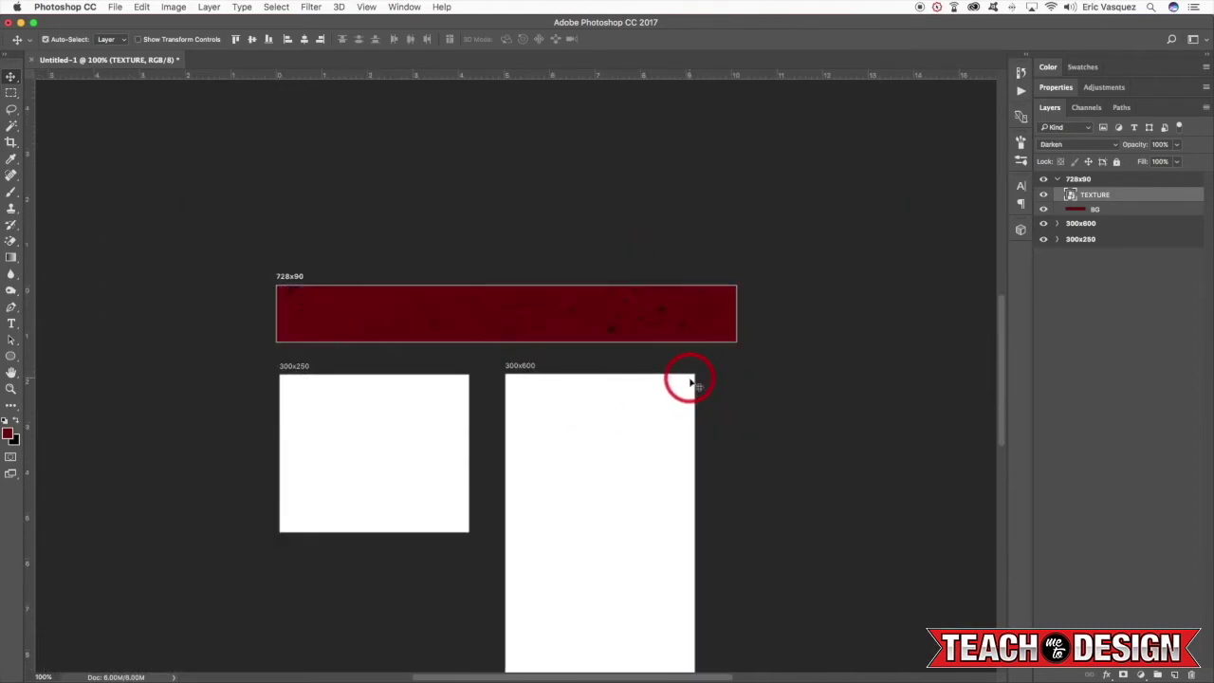
pyautogui.hotkey('shift', '=')
pyautogui.hotkey('shift', '-')
pyautogui.scroll(-2, 691, 383)
pyautogui.scroll(1, 857, 209)
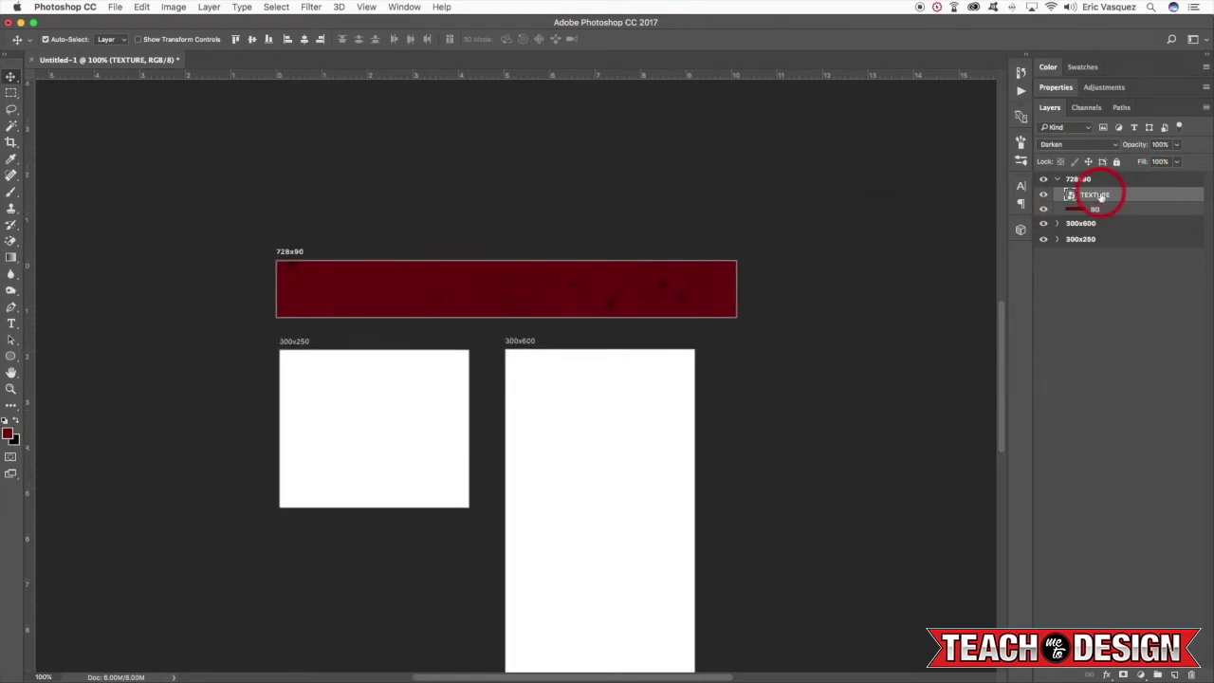
# Step: Convert the BG layer in the 728x90 artboard to a smart object
pyautogui.moveTo(1101, 197); pyautogui.dragTo(1103, 209)
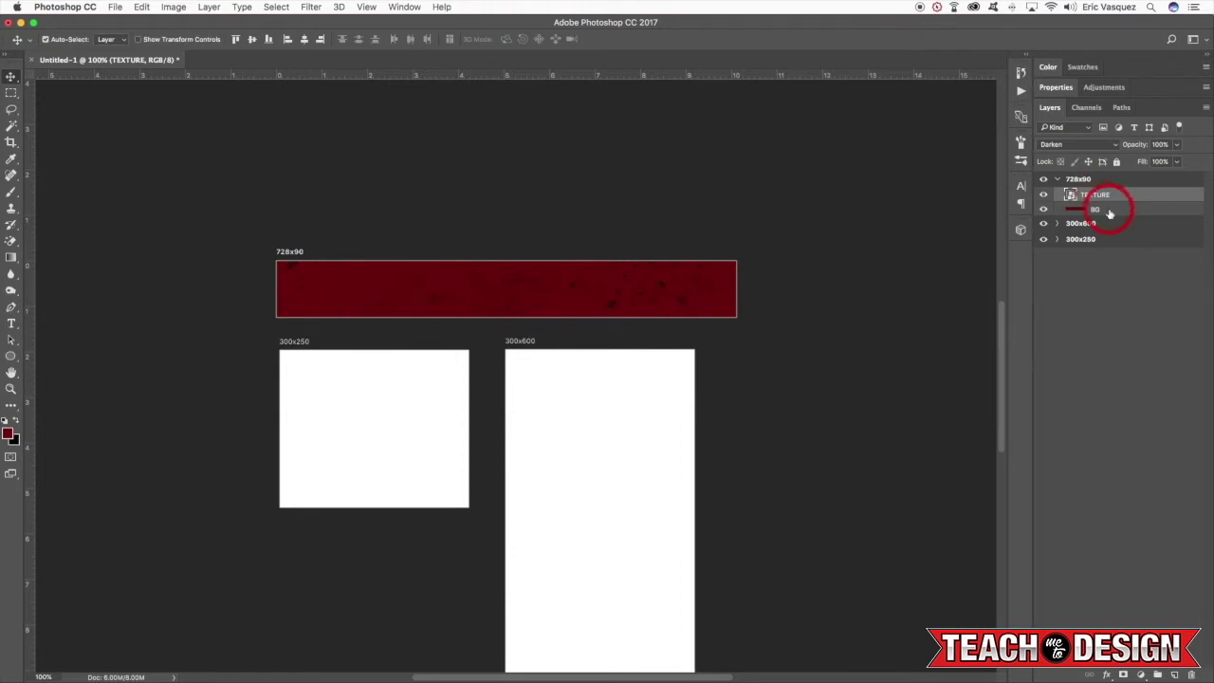
pyautogui.moveTo(1110, 212); pyautogui.dragTo(1120, 210)
pyautogui.rightClick(1146, 211)
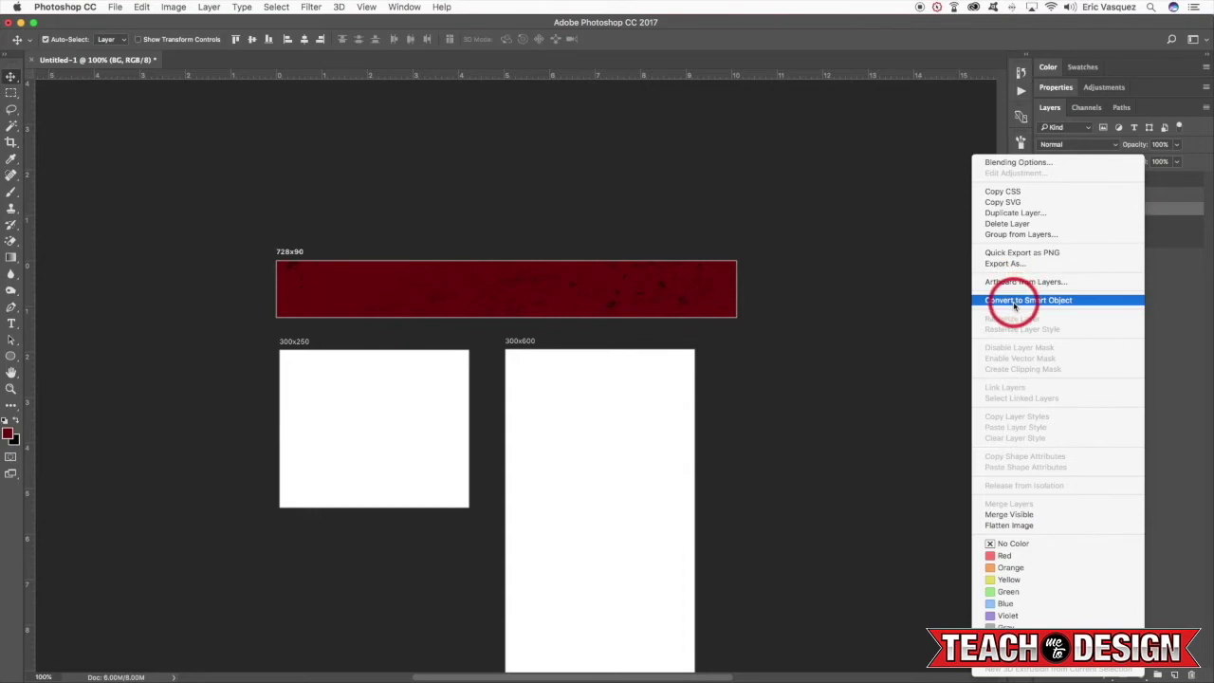
pyautogui.click(1028, 300)
pyautogui.moveTo(1105, 211); pyautogui.dragTo(1107, 196)
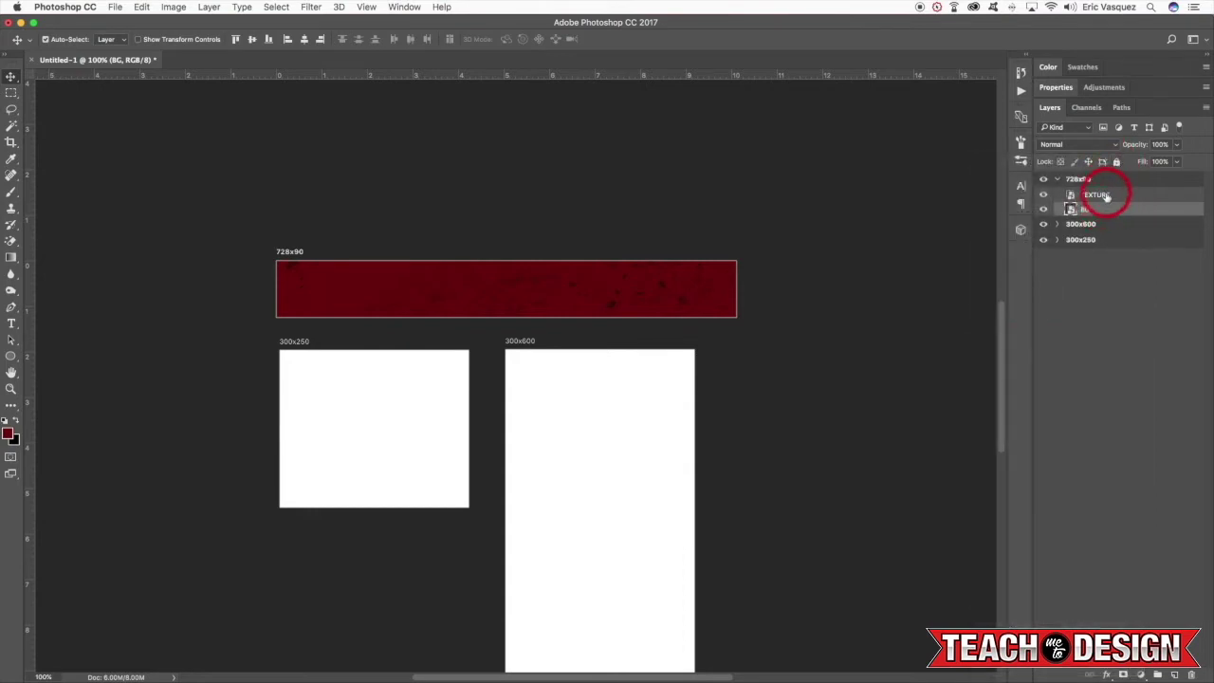
# Step: Add a new layer above TEXTURE and draw a white-filled rectangle in the right half of the 728x90 banner, about a quarter of its width
pyautogui.click(1110, 200)
pyautogui.press('super+shift+alt+n')
pyautogui.press('m')
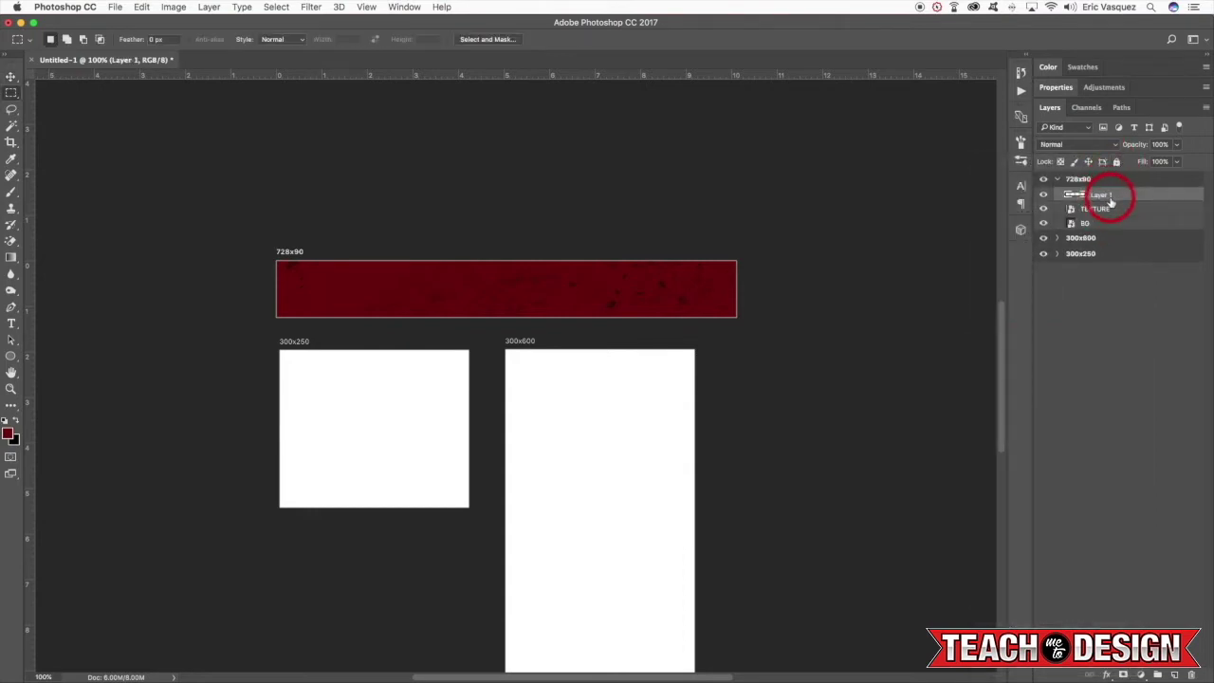
pyautogui.moveTo(586, 275); pyautogui.dragTo(694, 300)
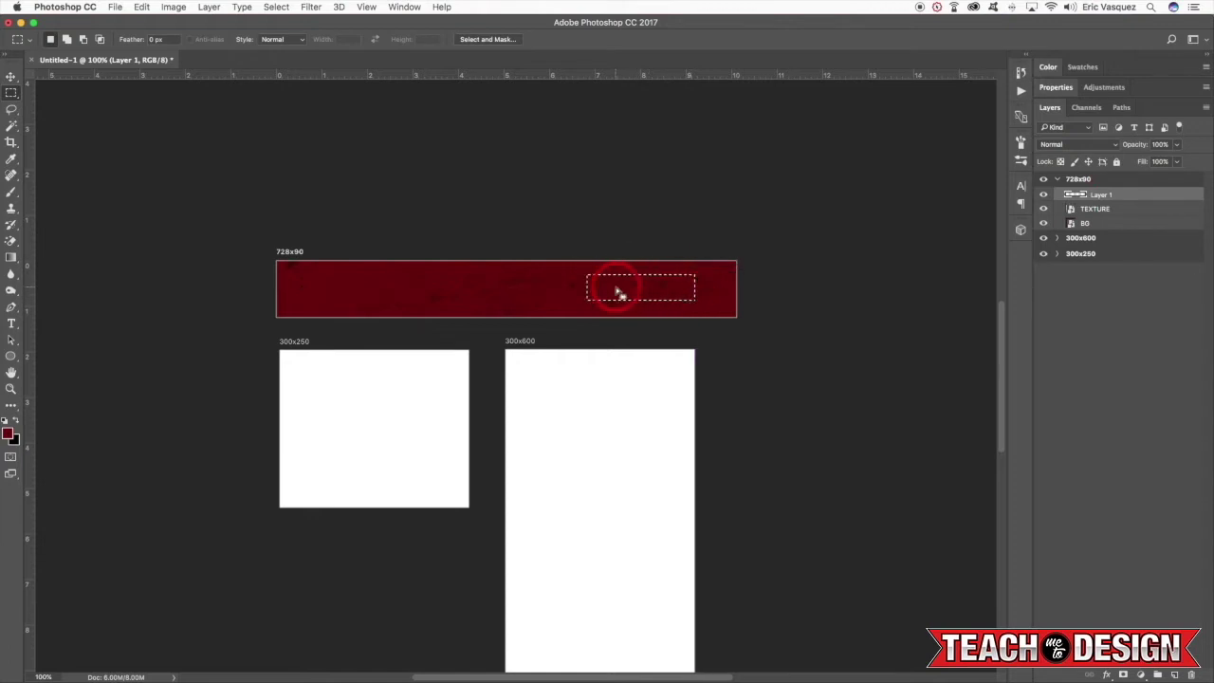
pyautogui.click(7, 435)
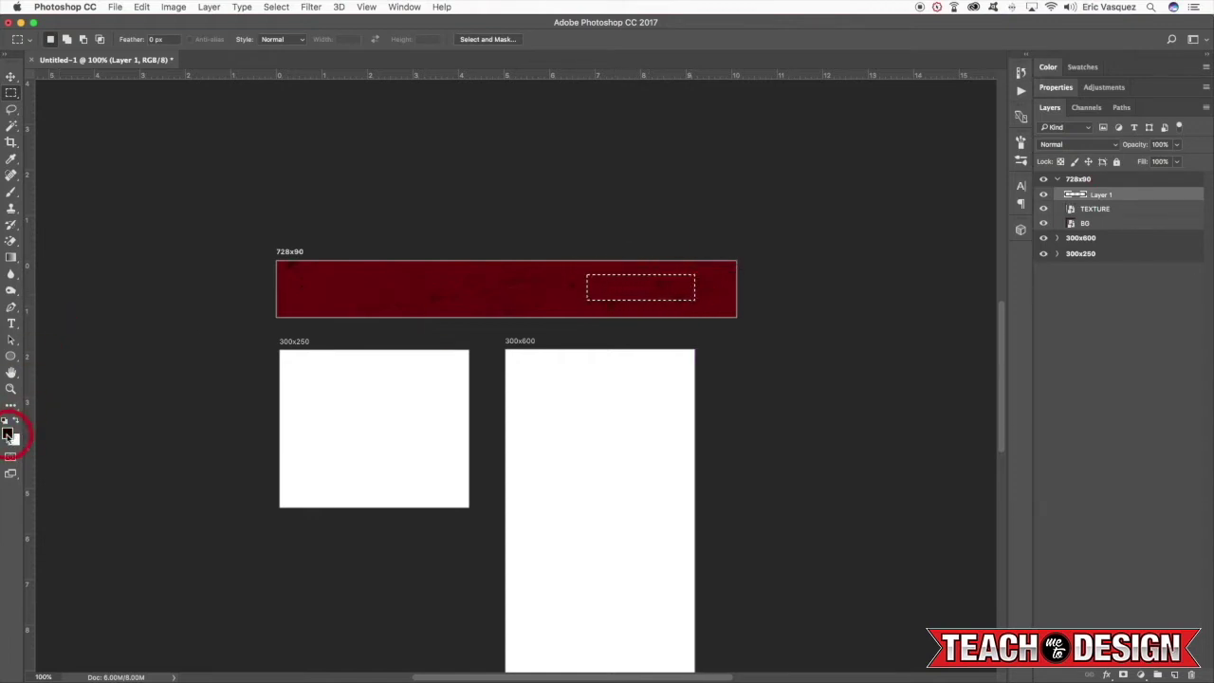
pyautogui.hotkey('alt', 'BackSpace')
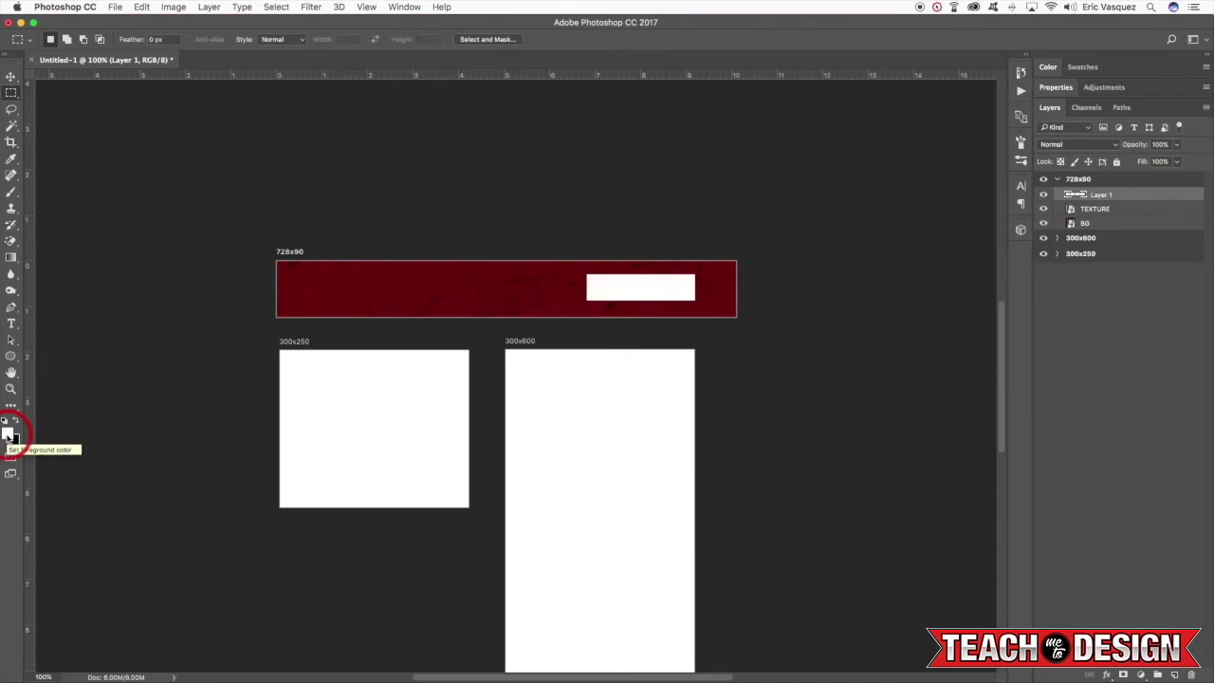
# Step: Add the text MORE INFO on its own layer above the white rectangle in the 728x90 artboard
pyautogui.hotkey('ctrl', 'j')
pyautogui.press('t')
pyautogui.click(518, 288)
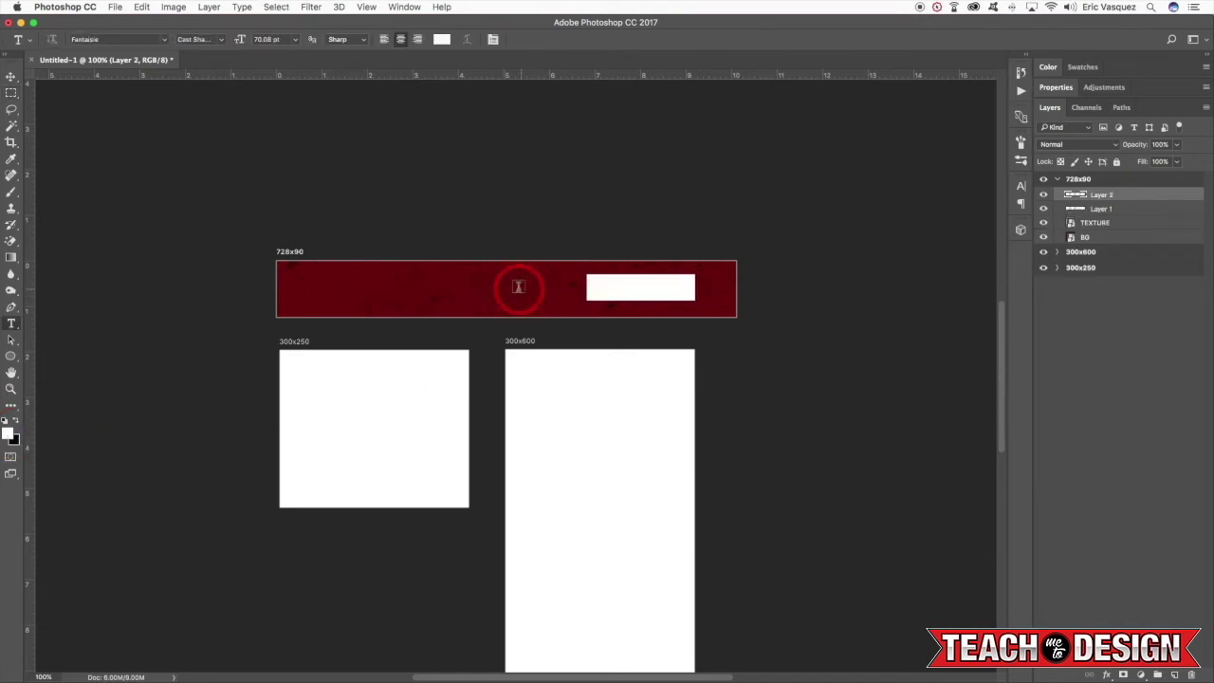
pyautogui.write('MORE INFO')
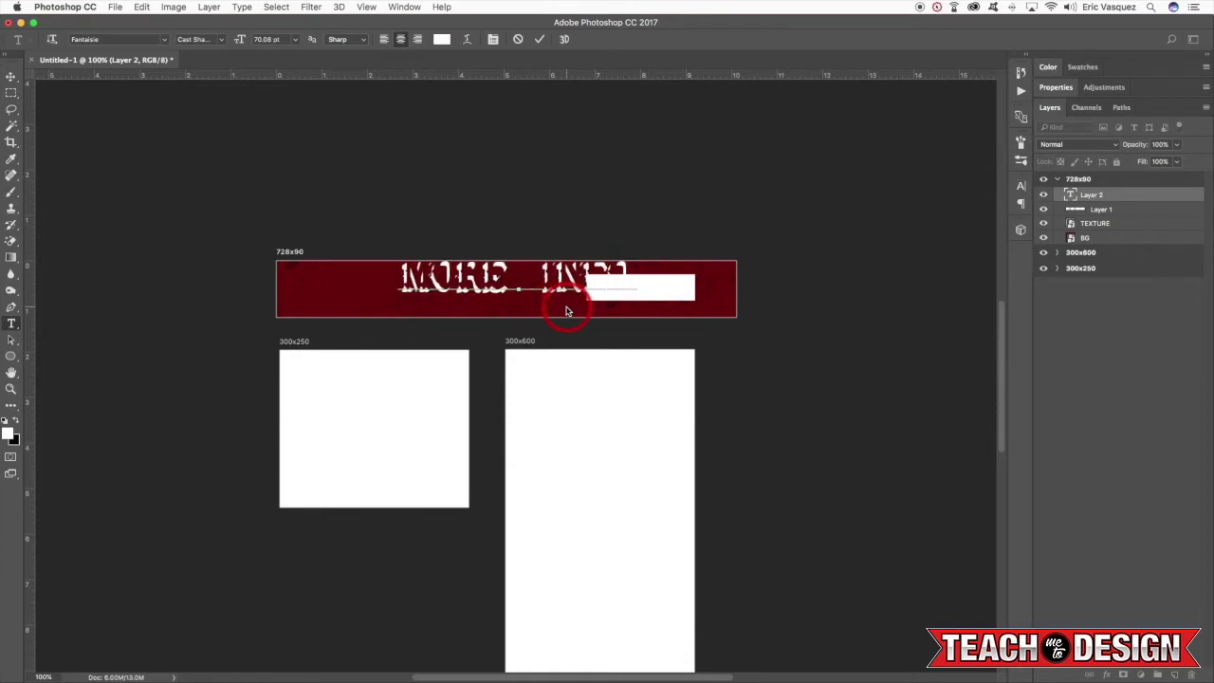
# Step: Change the font of the whole MORE INFO text to Gotham Medium and commit the text
pyautogui.hotkey('ctrl', 'a')
pyautogui.click(89, 38)
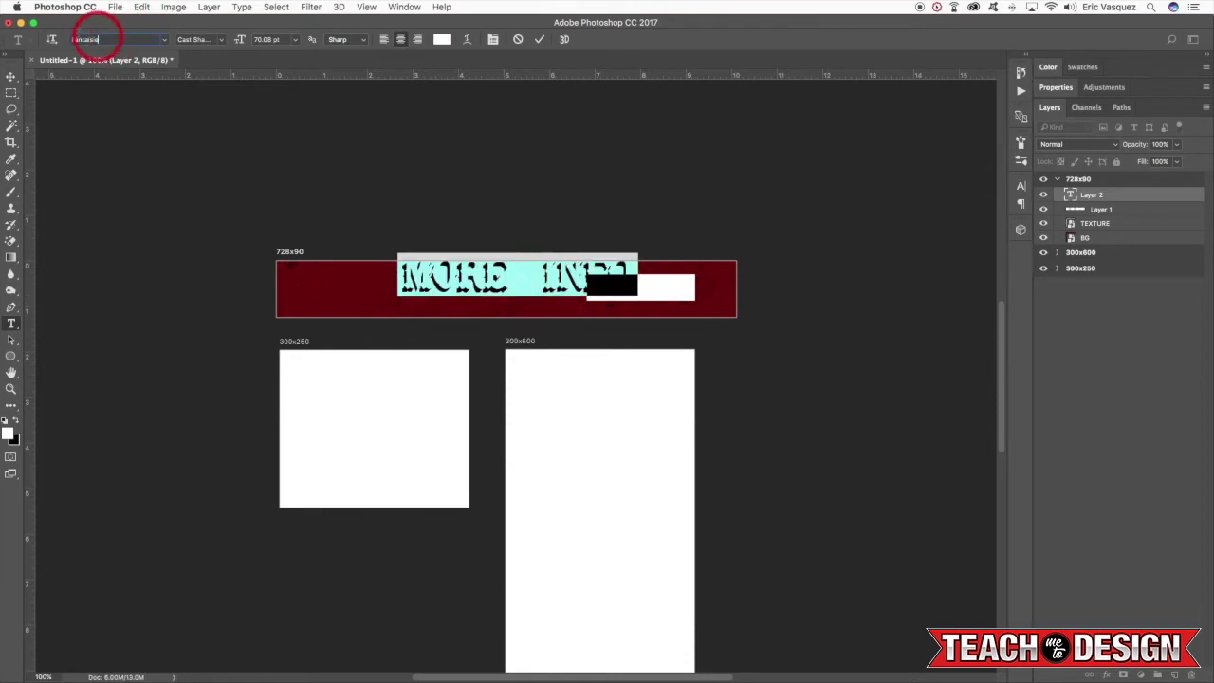
pyautogui.write('gotham')
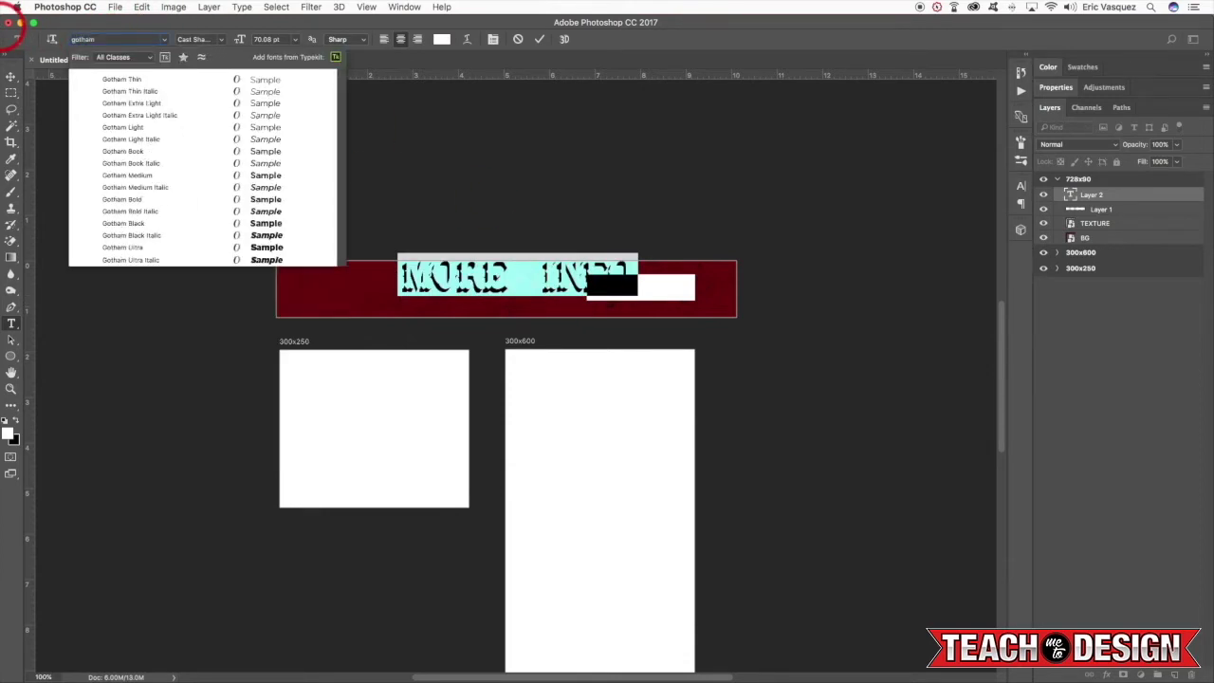
pyautogui.click(117, 175)
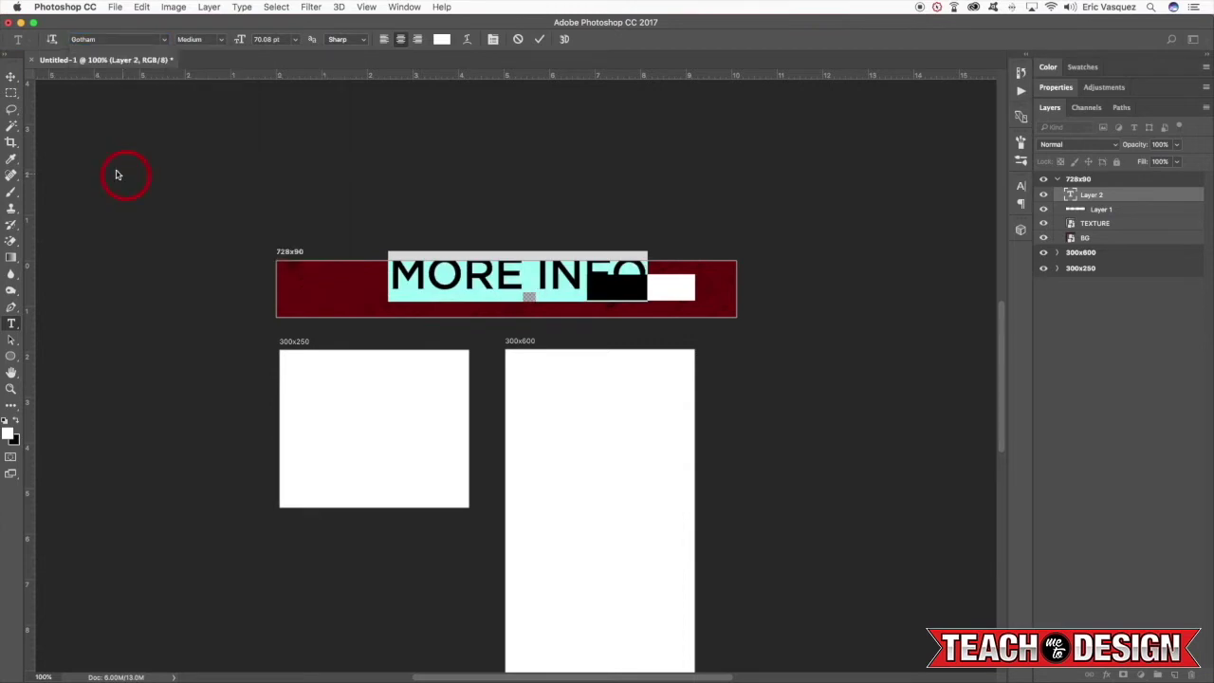
pyautogui.click(12, 78)
pyautogui.click(226, 133)
# Step: Scale the MORE INFO text down proportionally to about half its size with Free Transform
pyautogui.press('super+t')
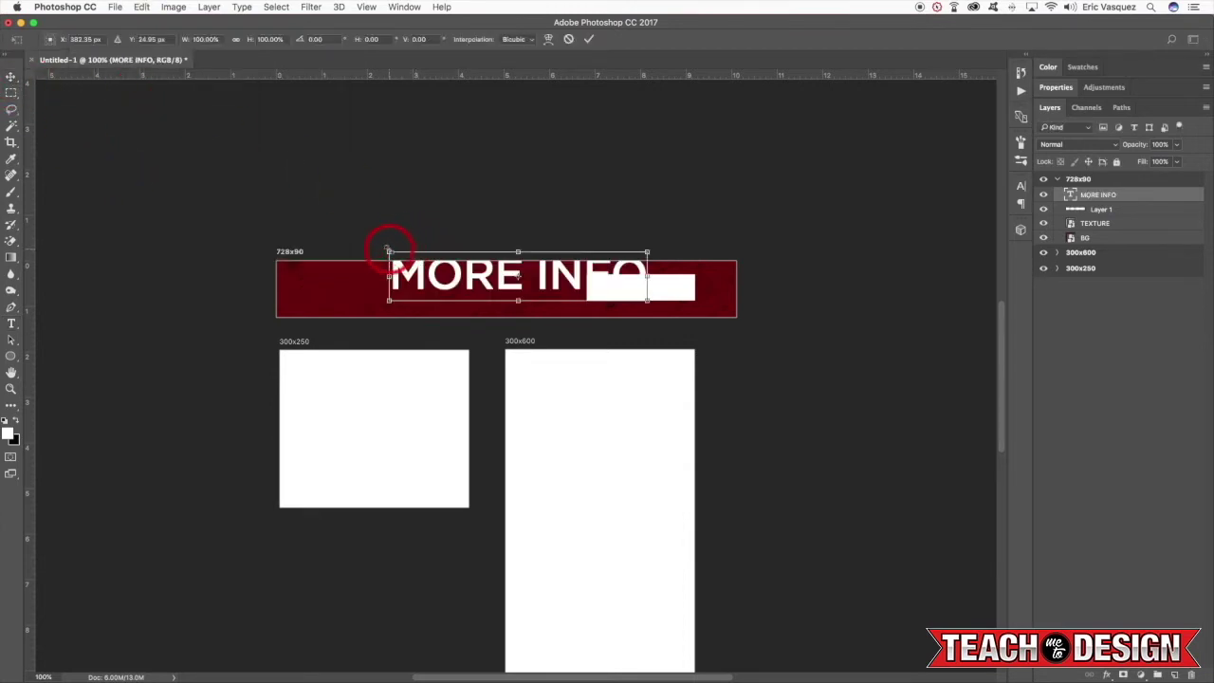
pyautogui.moveTo(391, 263); pyautogui.dragTo(515, 270)
pyautogui.press('Return')
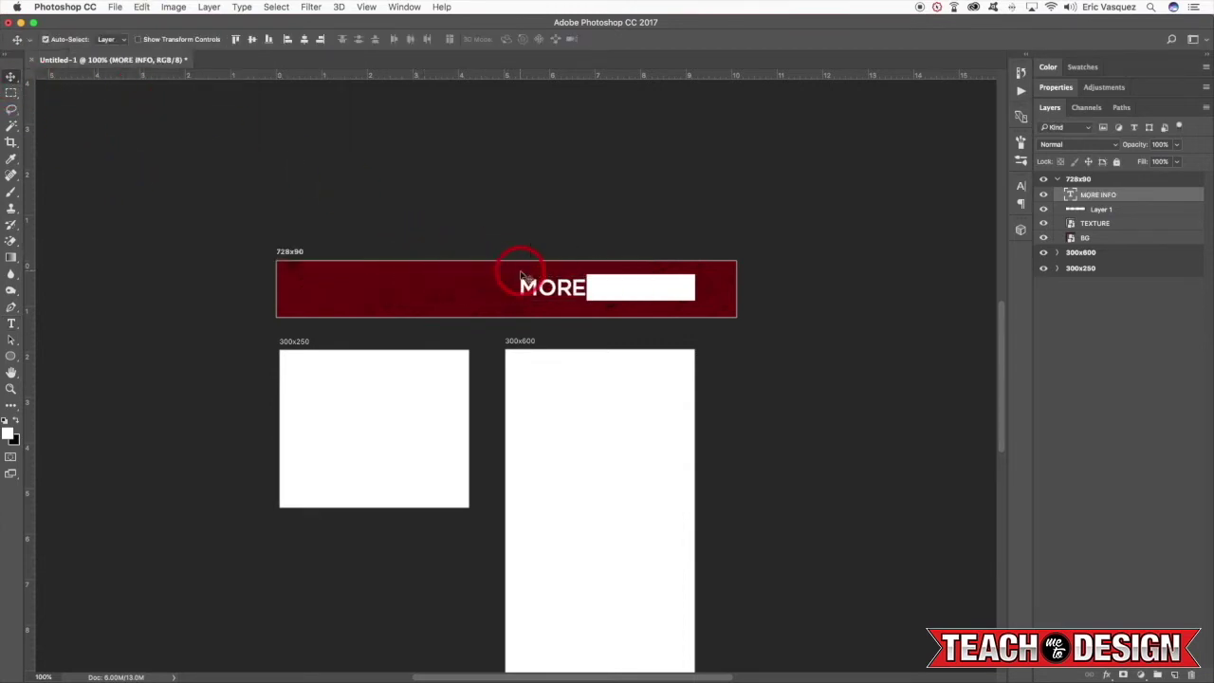
# Step: Recolour the whole MORE INFO text dark red (RGB 77, 8, 8), sampled from the banner background
pyautogui.press('t')
pyautogui.click(633, 338)
pyautogui.press('super+a')
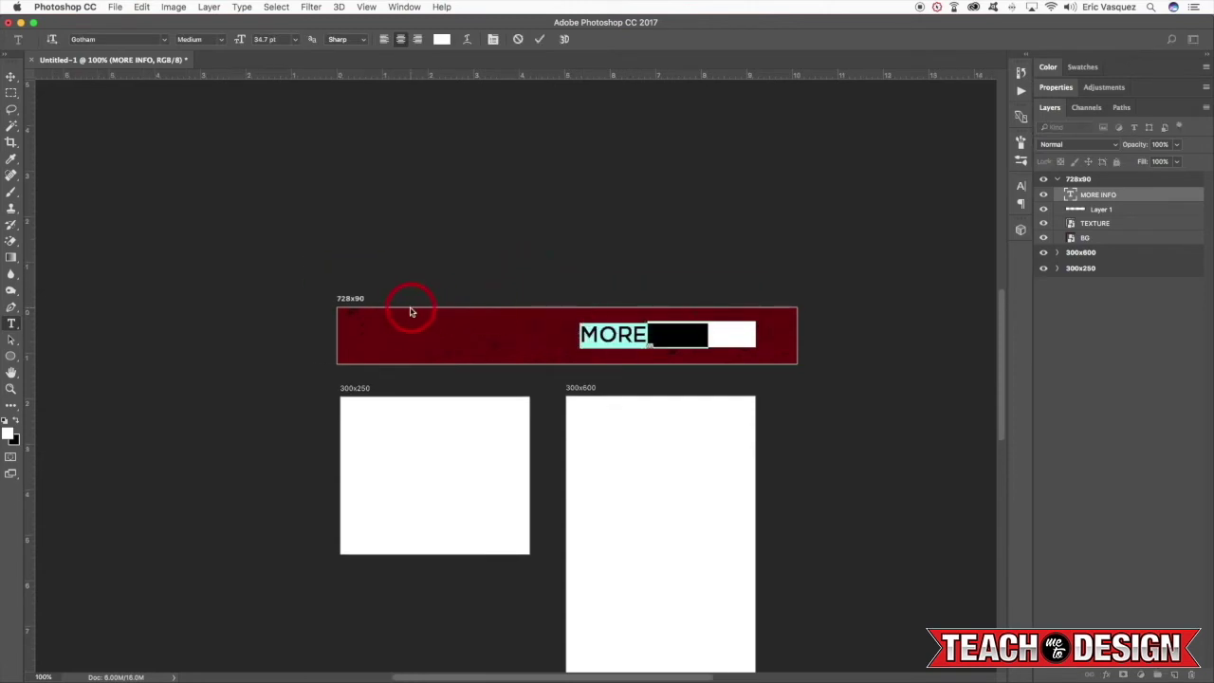
pyautogui.click(441, 40)
pyautogui.click(549, 339)
pyautogui.click(1018, 334)
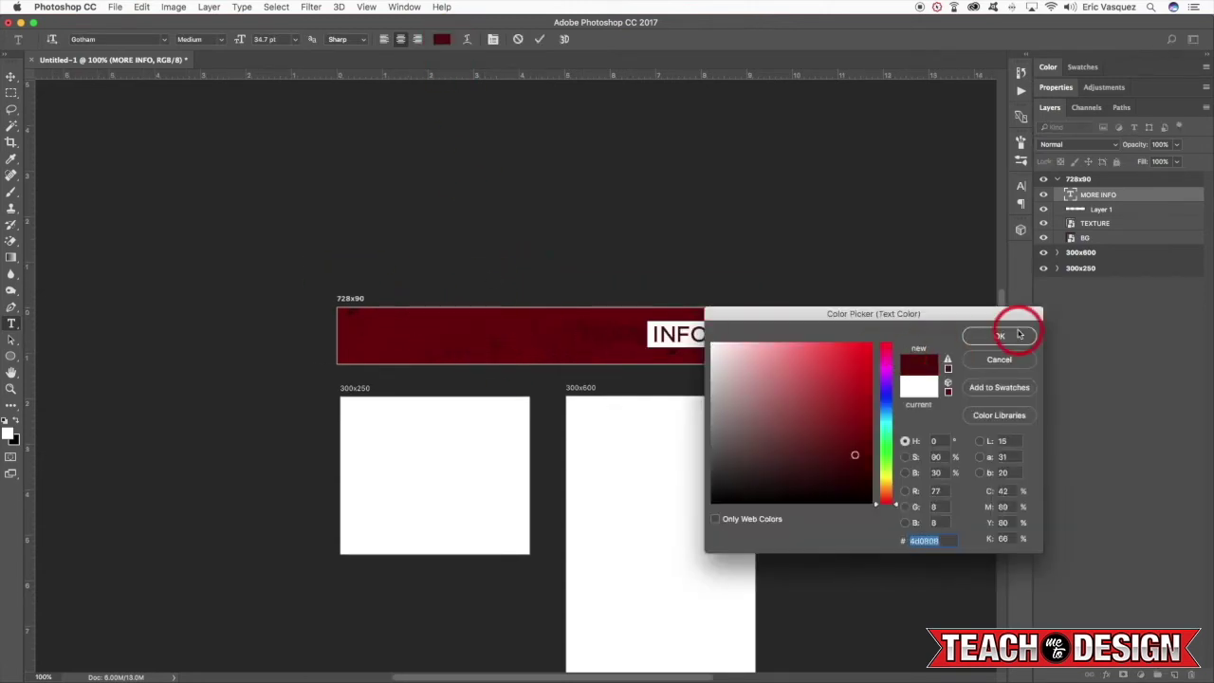
pyautogui.click(278, 185)
# Step: Move the MORE INFO text right in coarse nudges until it sits over the white rectangle
pyautogui.click(12, 77)
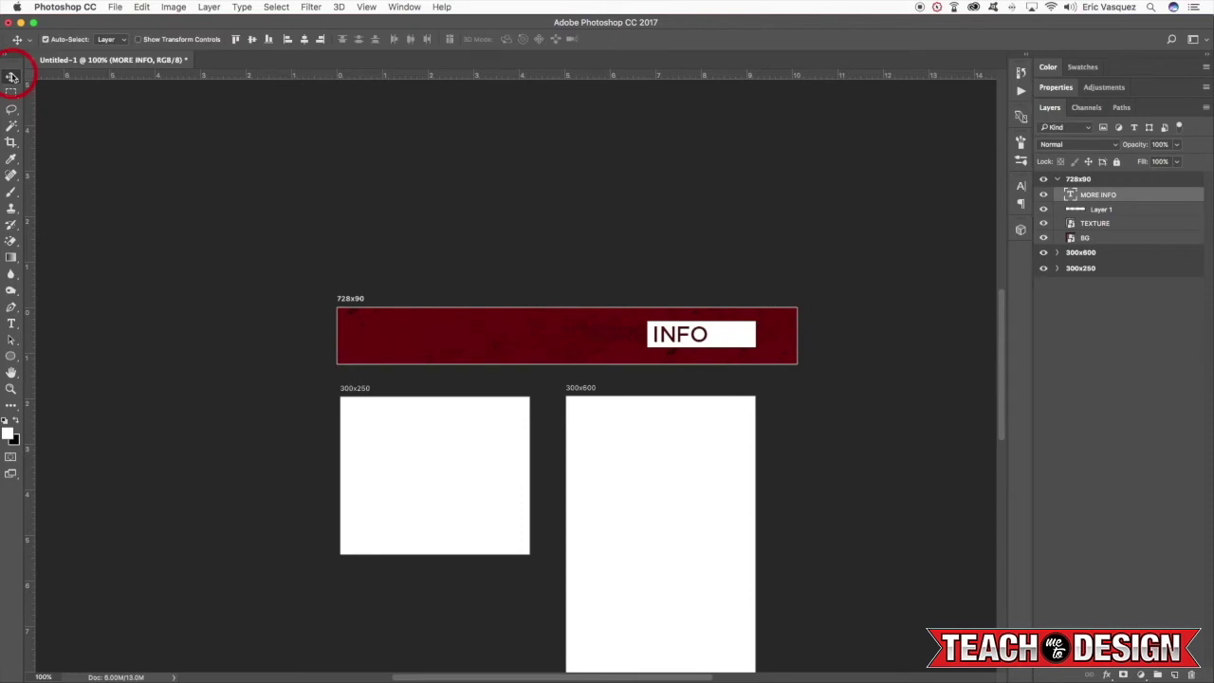
pyautogui.hotkey('shift', 'Right')
pyautogui.hotkey('shift', 'Right')
pyautogui.hotkey('shift', 'Right')
pyautogui.hotkey('shift', 'Right')
pyautogui.hotkey('shift', 'Right')
pyautogui.hotkey('shift', 'Right')
pyautogui.hotkey('shift', 'Right')
# Step: Scale the MORE INFO text down proportionally so it fits inside the white rectangle with an even margin
pyautogui.press('super+t')
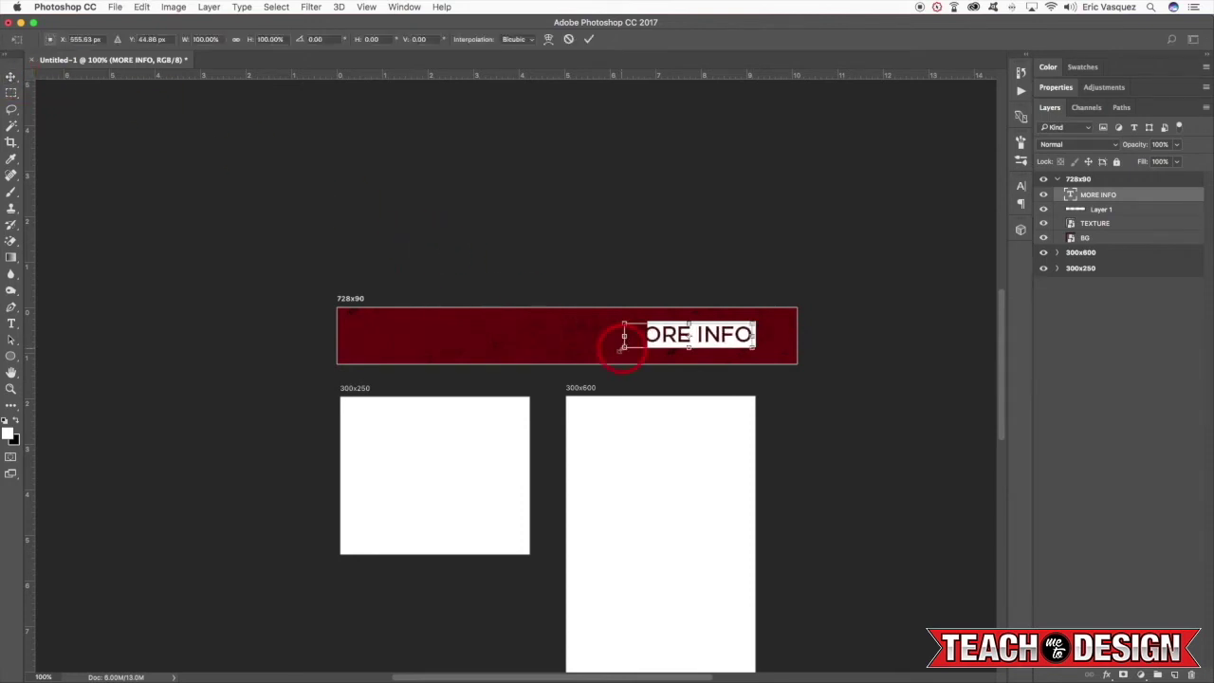
pyautogui.moveTo(623, 347); pyautogui.dragTo(661, 345)
pyautogui.press('Return')
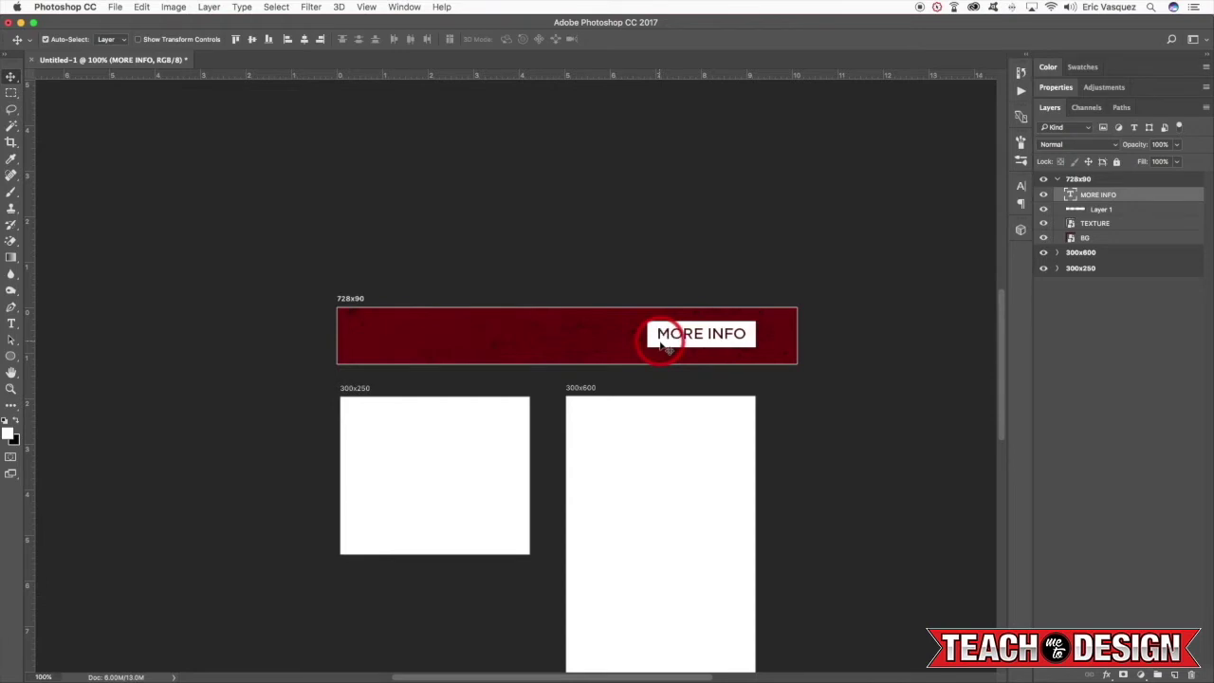
# Step: Convert the MORE INFO text and white rectangle layers into one smart object and rename it BUTTON
pyautogui.keyDown('super'); pyautogui.click(1123, 212); pyautogui.keyUp('super')
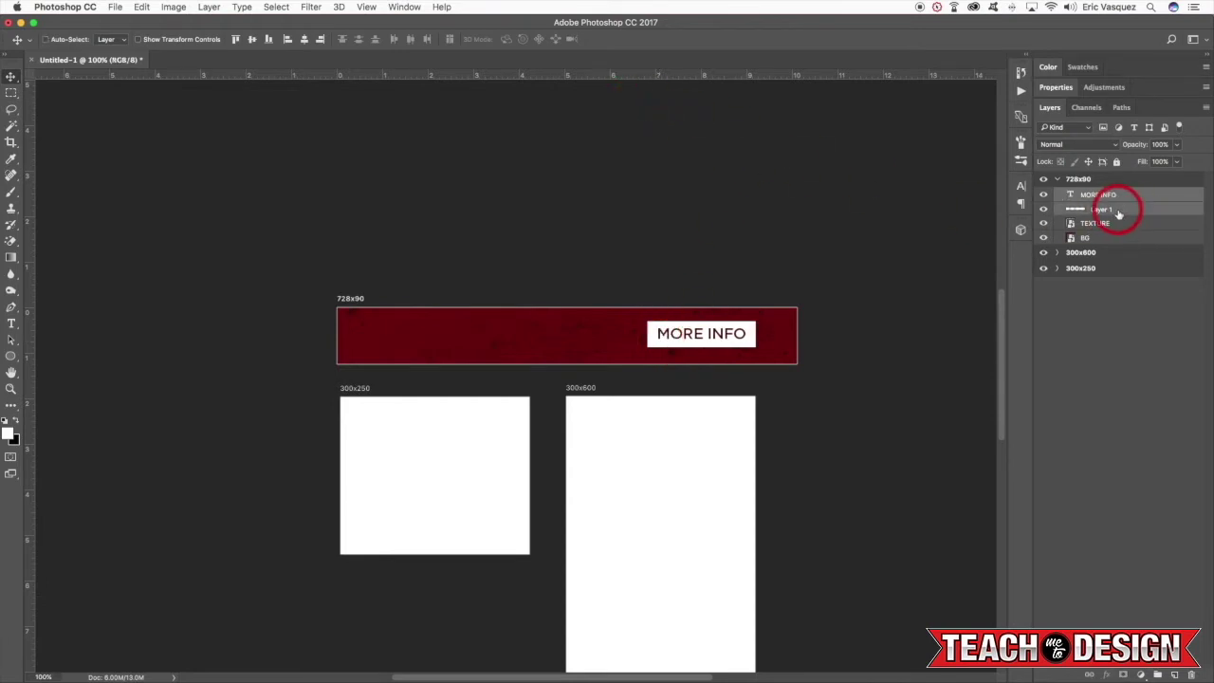
pyautogui.moveTo(1108, 221); pyautogui.dragTo(1128, 206)
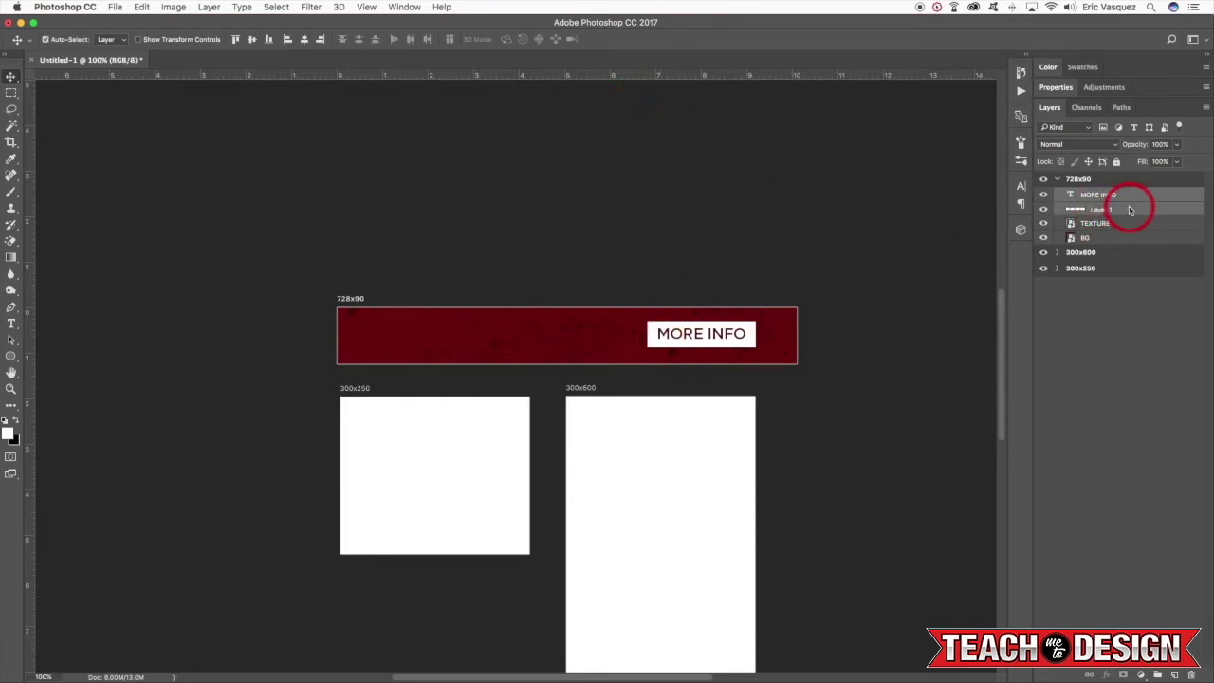
pyautogui.rightClick(1126, 207)
pyautogui.click(1024, 299)
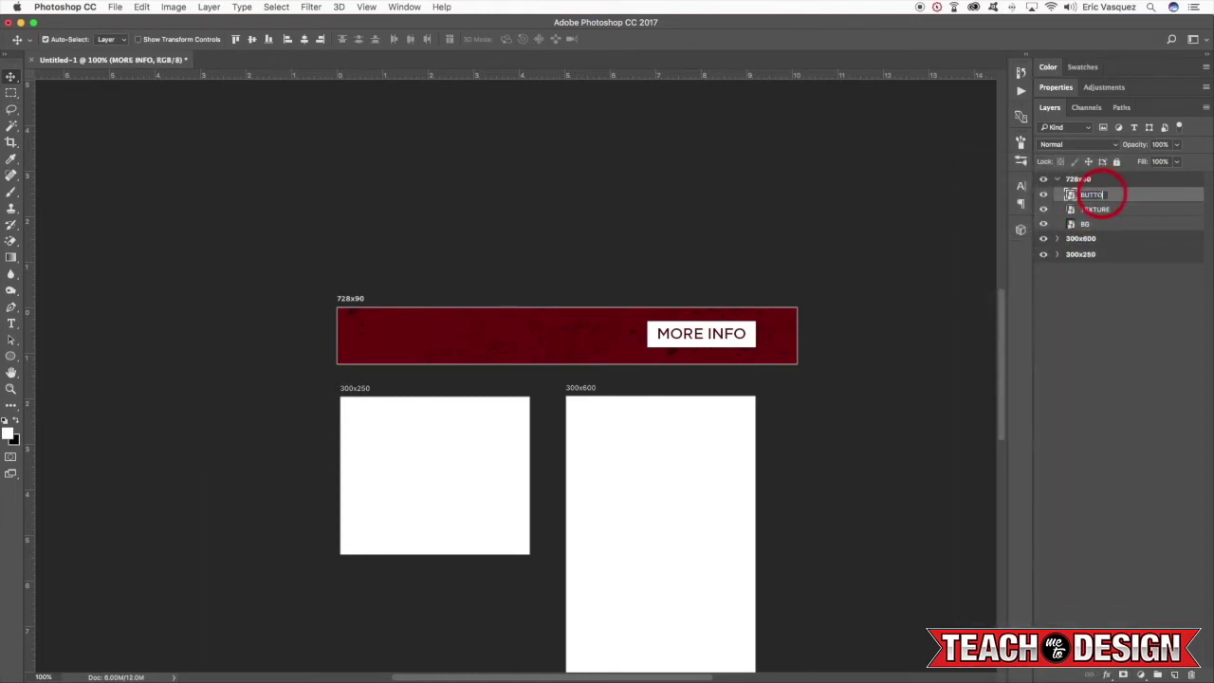
# Step: Add the text HOLIDAY SALE on a new layer above BUTTON in the 728x90 artboard and colour it white
pyautogui.press('t')
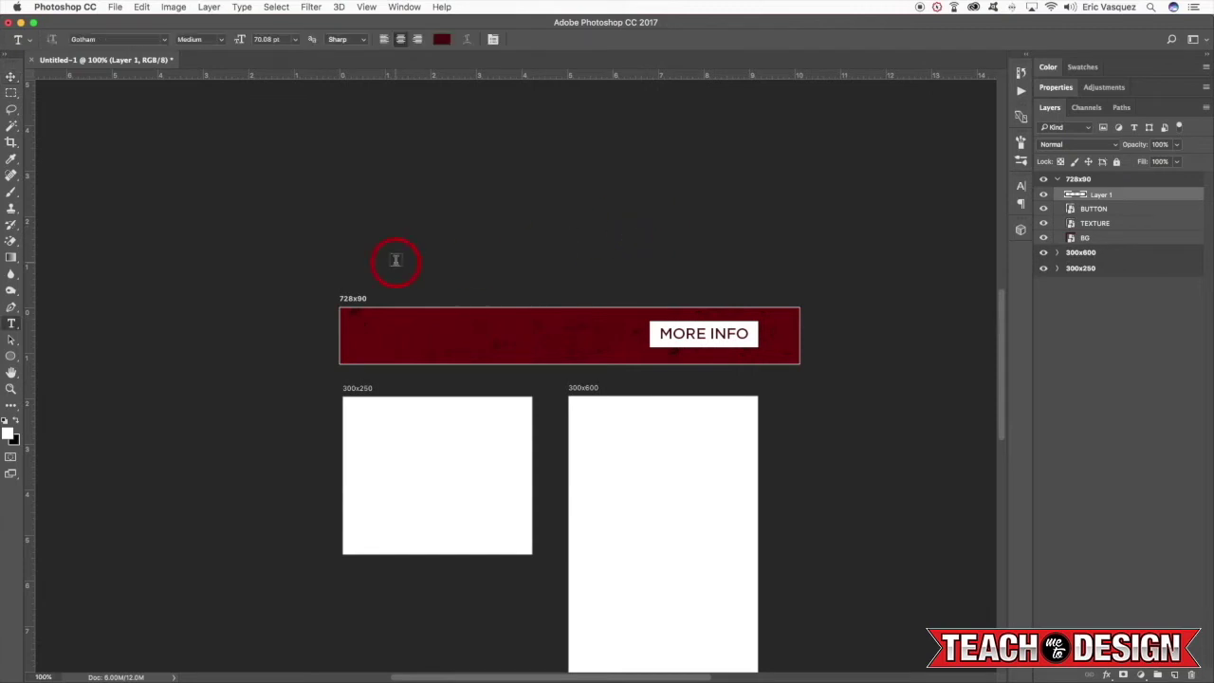
pyautogui.click(386, 335)
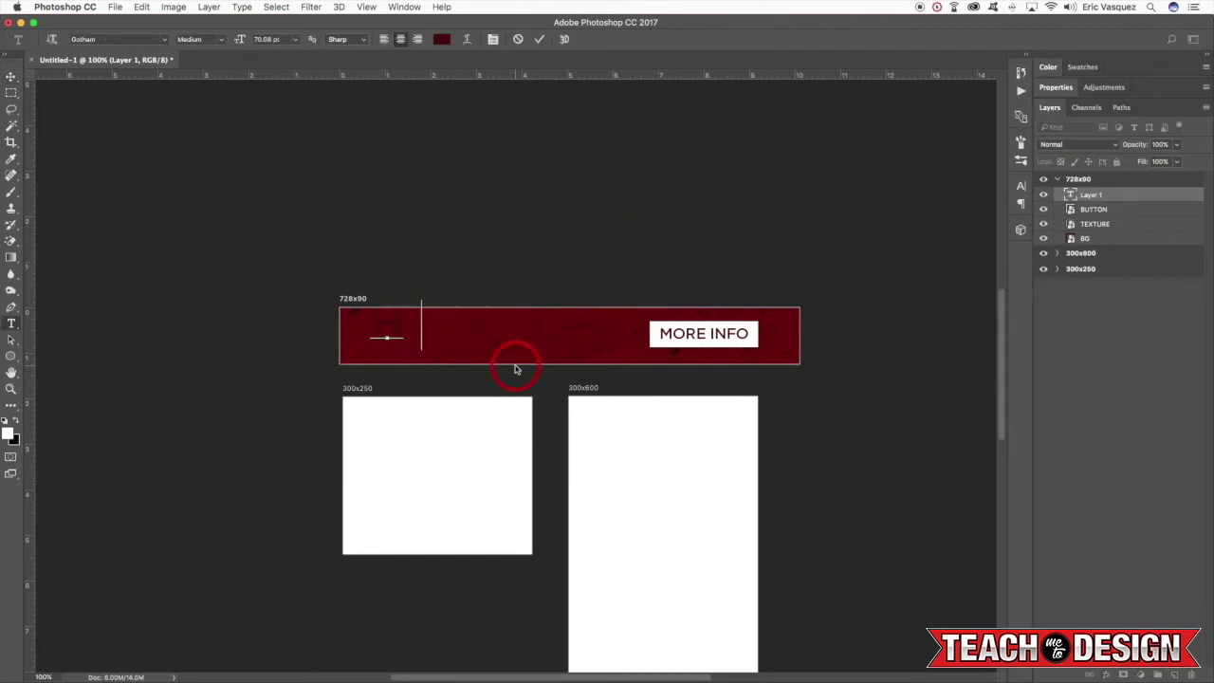
pyautogui.press('super+a')
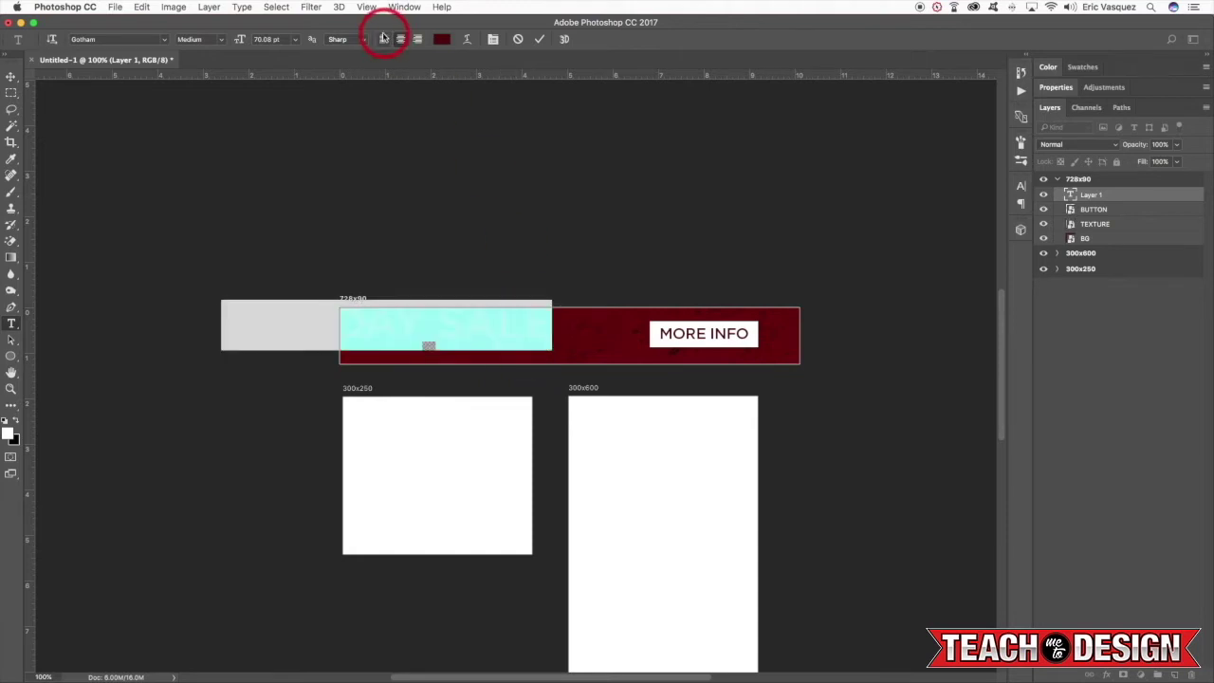
pyautogui.click(442, 38)
pyautogui.click(672, 324)
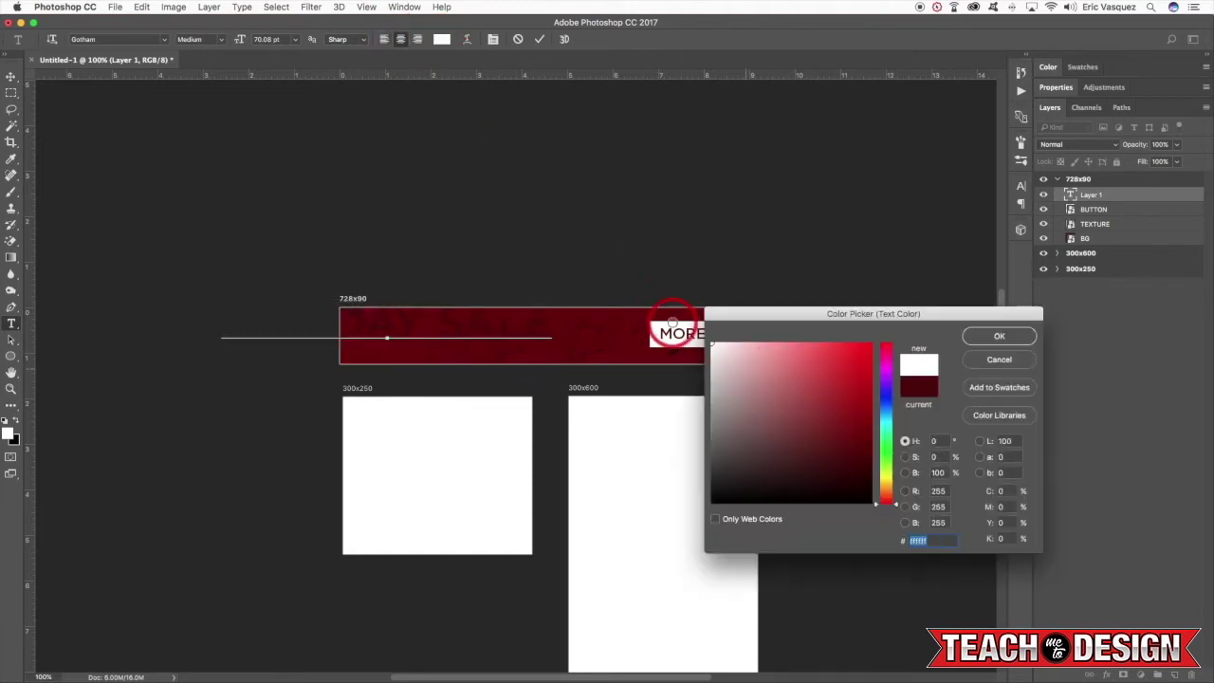
pyautogui.click(999, 336)
# Step: Change the HOLIDAY SALE text's font style to Gotham Black and commit the text
pyautogui.click(195, 39)
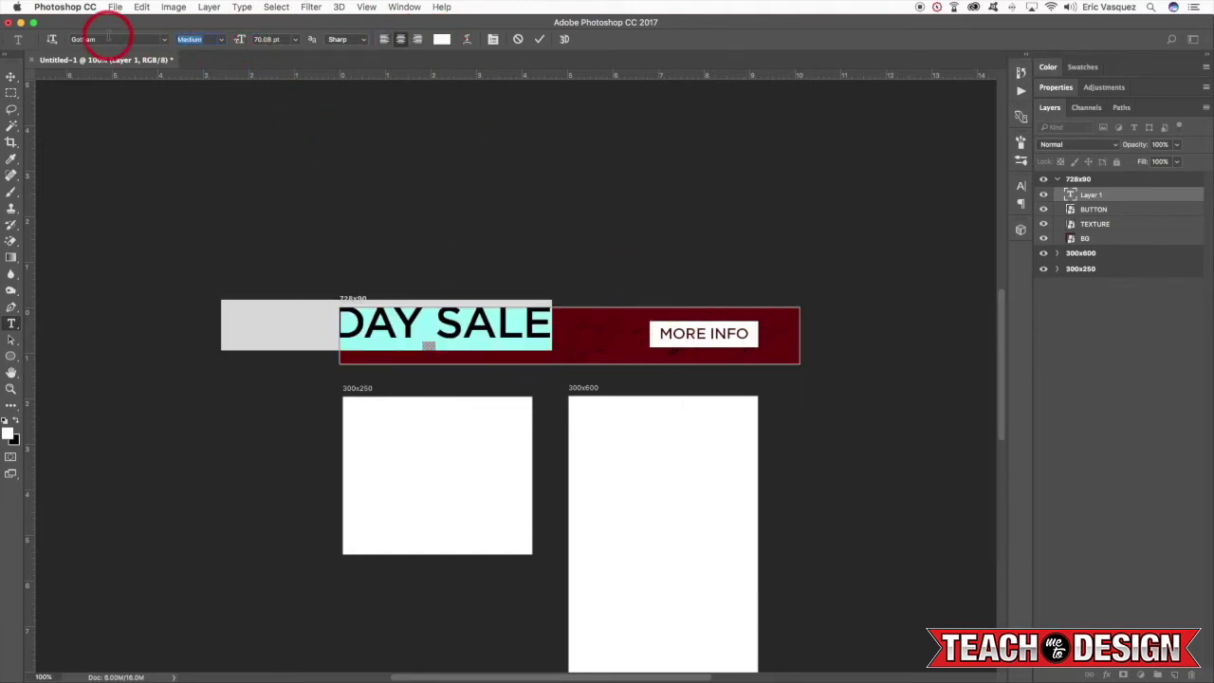
pyautogui.press('Down')
pyautogui.press('Down')
pyautogui.press('Down')
pyautogui.press('Down')
pyautogui.press('Down')
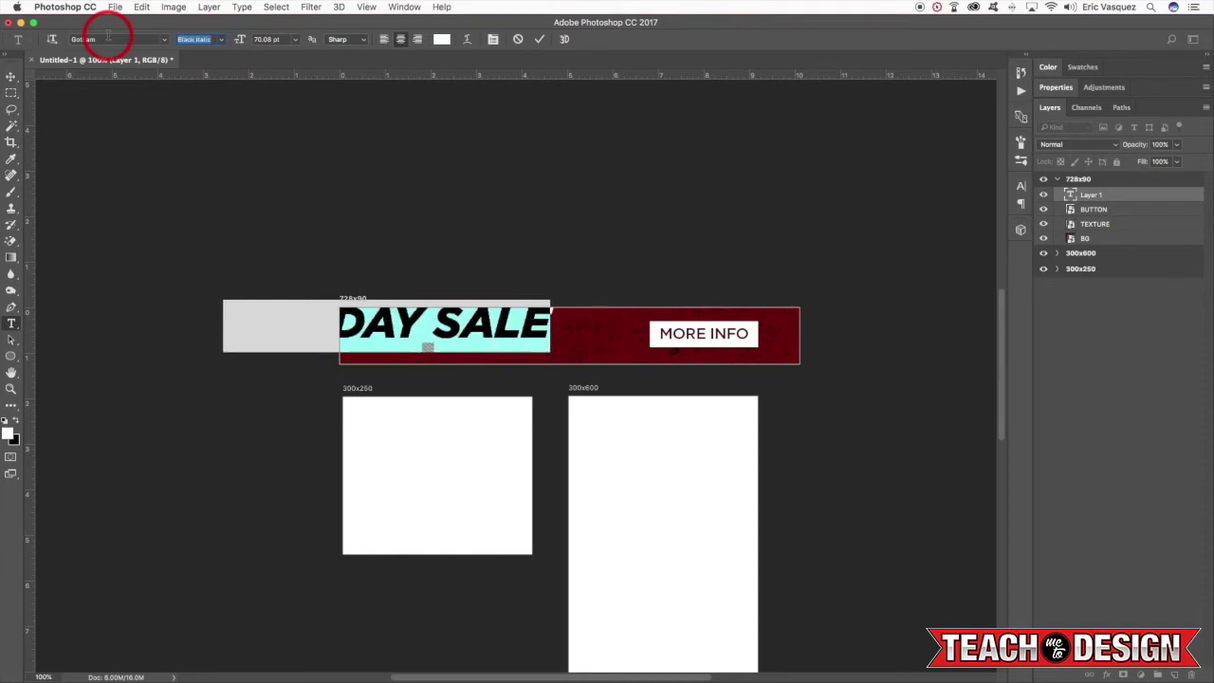
pyautogui.click(12, 77)
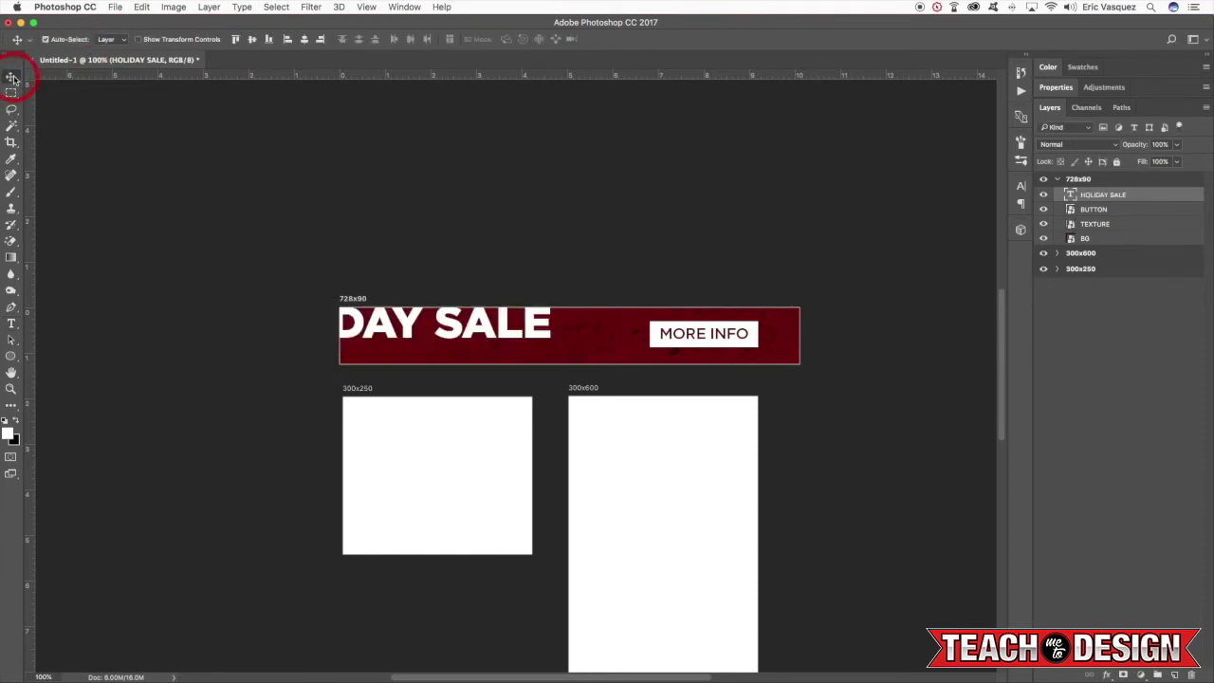
# Step: Nudge the HOLIDAY SALE text right and down until the whole headline starts just inside the 728x90 banner's left edge
pyautogui.hotkey('shift', 'Right')
pyautogui.hotkey('shift', 'Right')
pyautogui.hotkey('shift', 'Right')
pyautogui.hotkey('shift', 'Right')
pyautogui.hotkey('shift', 'Right')
pyautogui.hotkey('shift', 'Right')
pyautogui.hotkey('shift', 'Right')
pyautogui.hotkey('shift', 'Right')
pyautogui.hotkey('shift', 'Right')
pyautogui.hotkey('shift', 'Right')
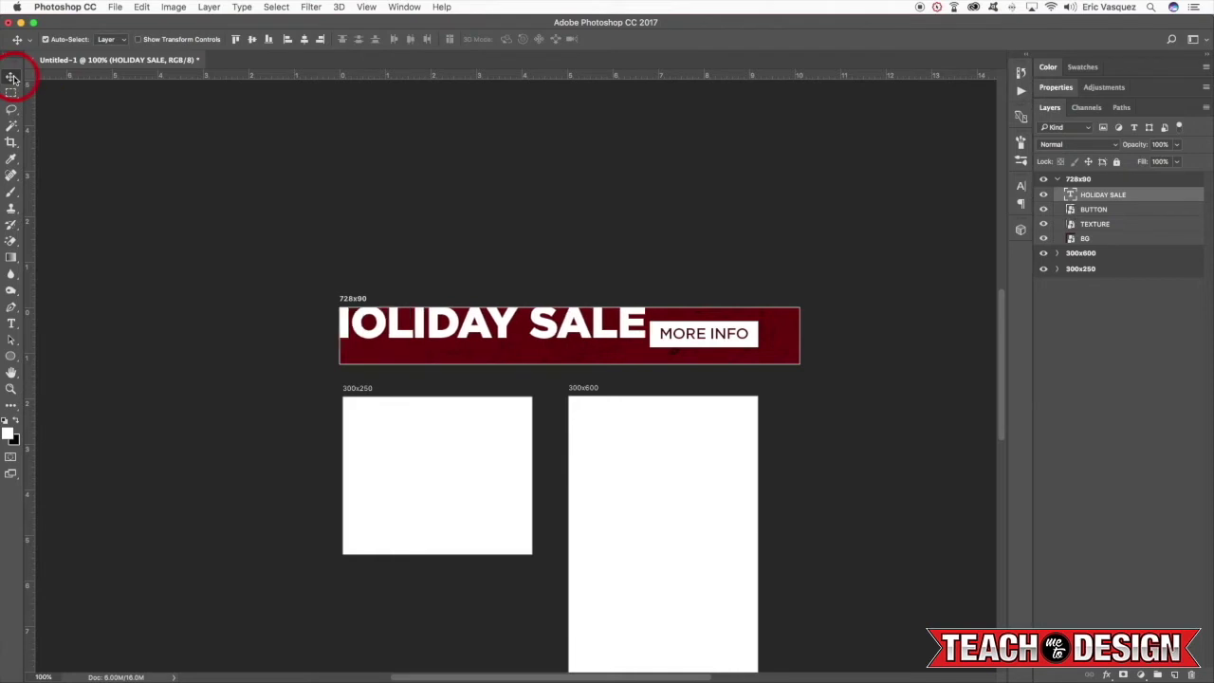
pyautogui.hotkey('shift', 'Right')
pyautogui.hotkey('shift', 'Right')
pyautogui.hotkey('shift', 'Down')
pyautogui.hotkey('shift', 'Down')
pyautogui.hotkey('shift', 'Right')
pyautogui.hotkey('shift', 'Right')
pyautogui.hotkey('shift', 'Right')
pyautogui.hotkey('shift', 'Up')
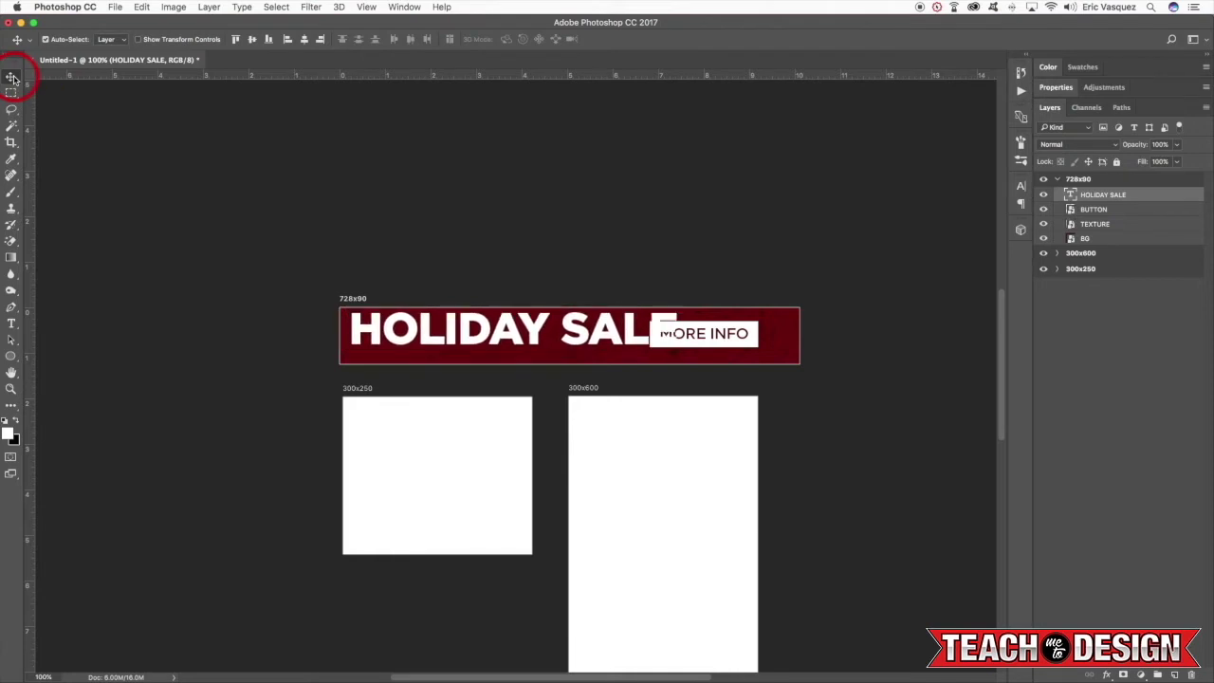
pyautogui.press('Down')
pyautogui.press('Down')
pyautogui.press('Down')
pyautogui.press('Left')
# Step: Tighten the kerning between the A and Y of HOLIDAY and commit the text
pyautogui.hscroll(2, 111, 138)
pyautogui.press('t')
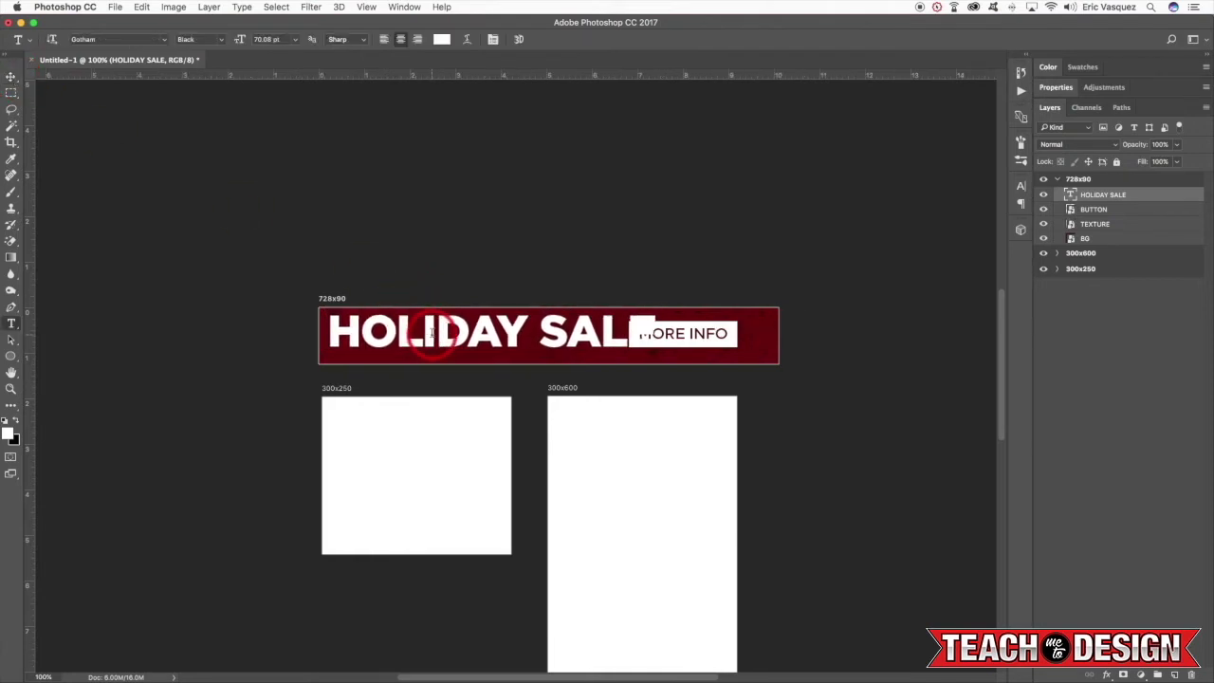
pyautogui.click(447, 331)
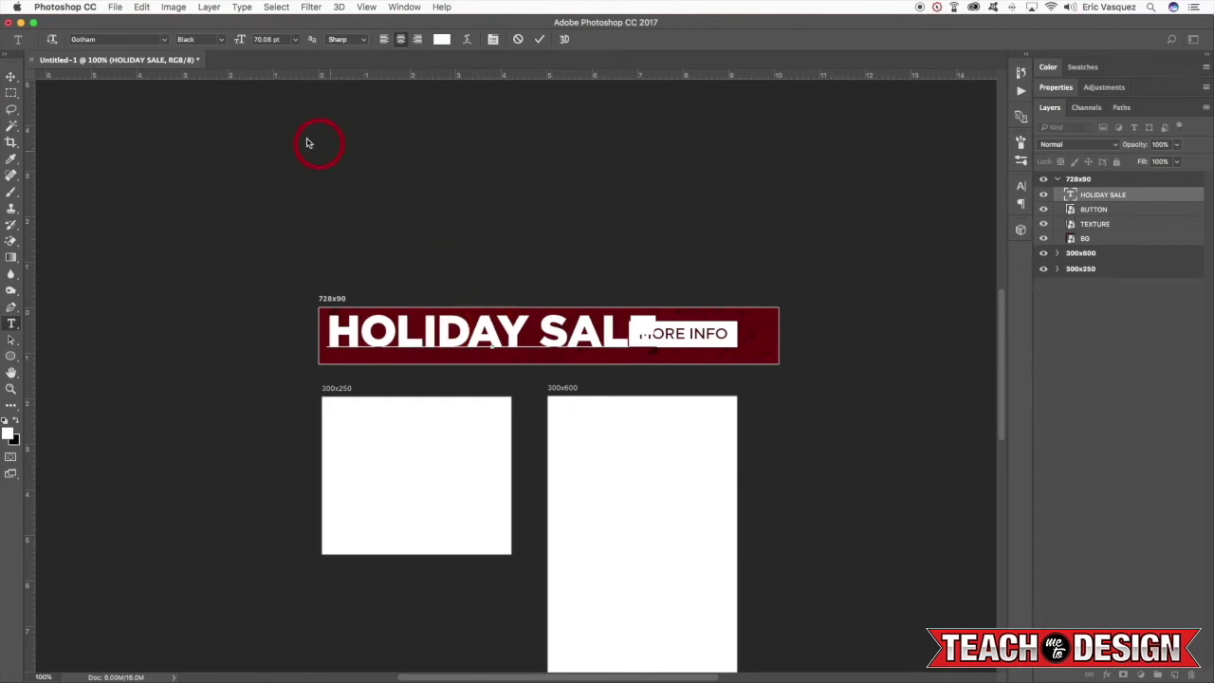
pyautogui.click(496, 330)
pyautogui.hotkey('alt', 'Left')
pyautogui.hotkey('alt', 'Left')
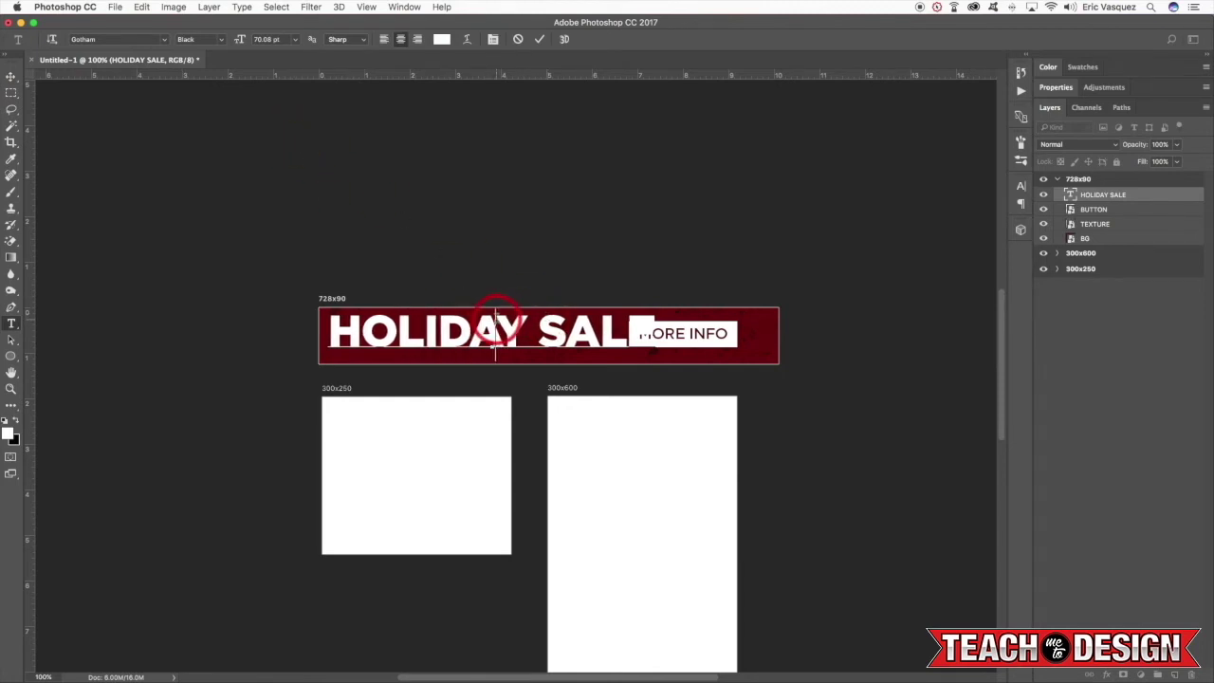
pyautogui.click(9, 73)
pyautogui.click(235, 128)
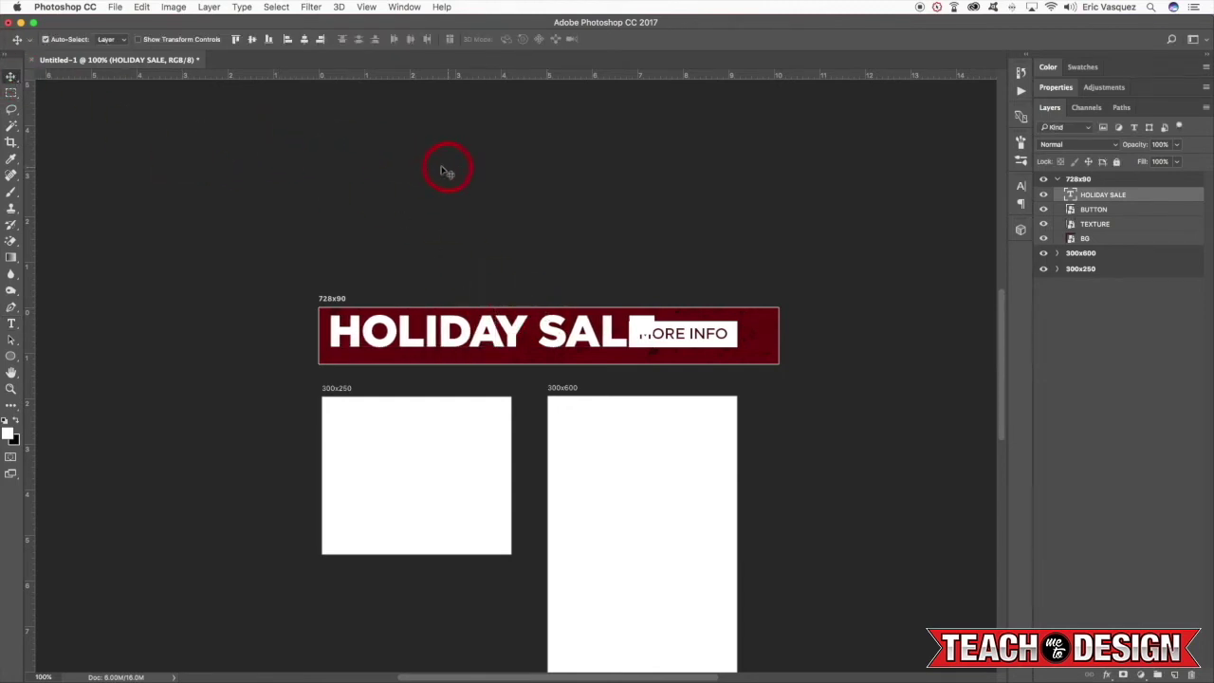
# Step: Move the BUTTON layer right until it clears the end of the HOLIDAY SALE headline
pyautogui.click(1093, 209)
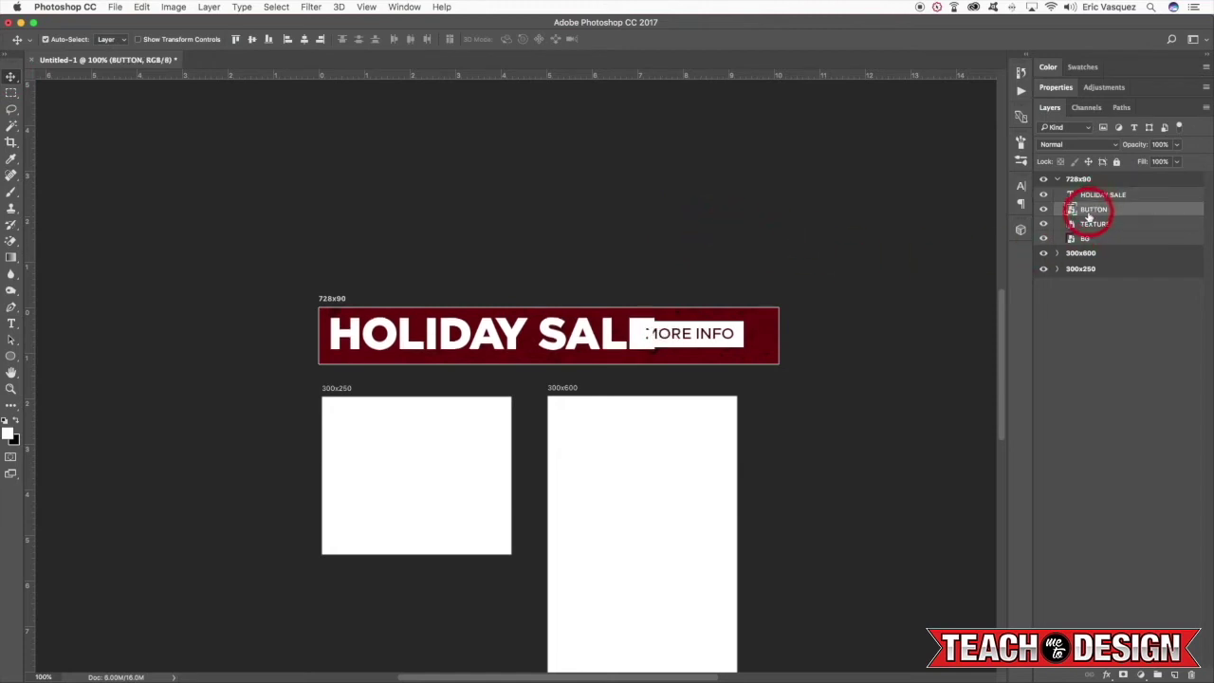
pyautogui.hotkey('shift', 'Right')
pyautogui.hotkey('shift', 'Right')
pyautogui.hotkey('shift', 'Right')
# Step: Give the HOLIDAY SALE text a black Multiply drop shadow at 90° with about 6 px distance, and convert the layer to a smart object
pyautogui.click(1114, 195)
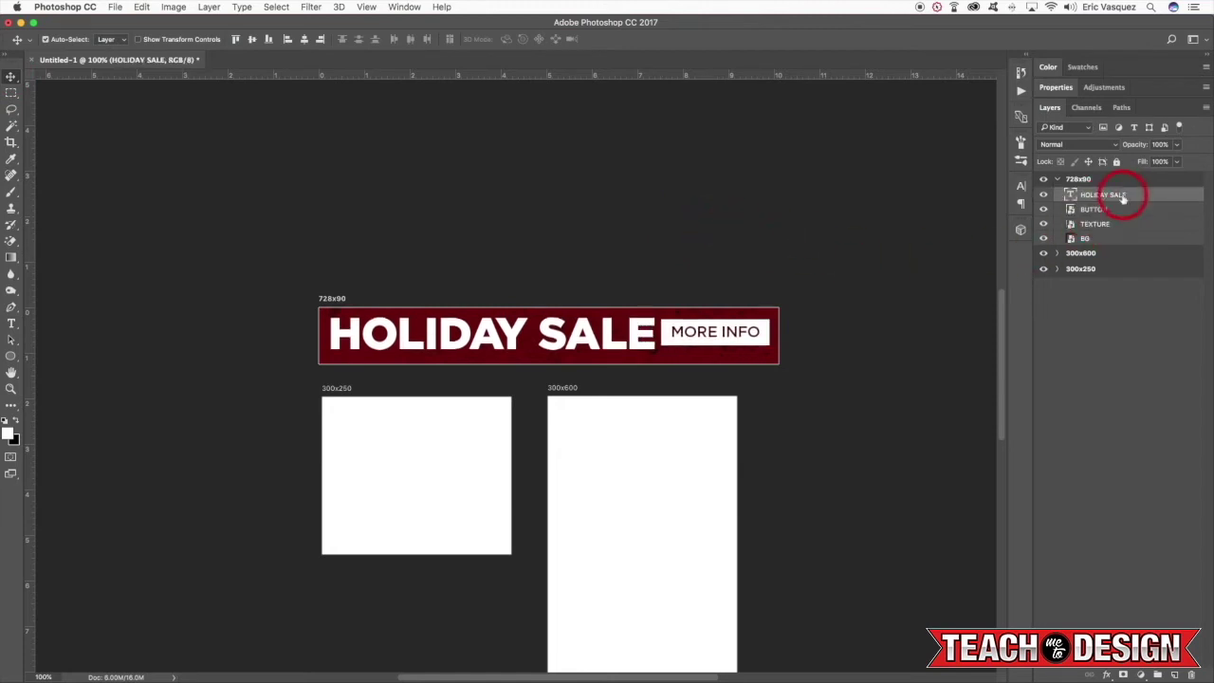
pyautogui.doubleClick(1199, 195)
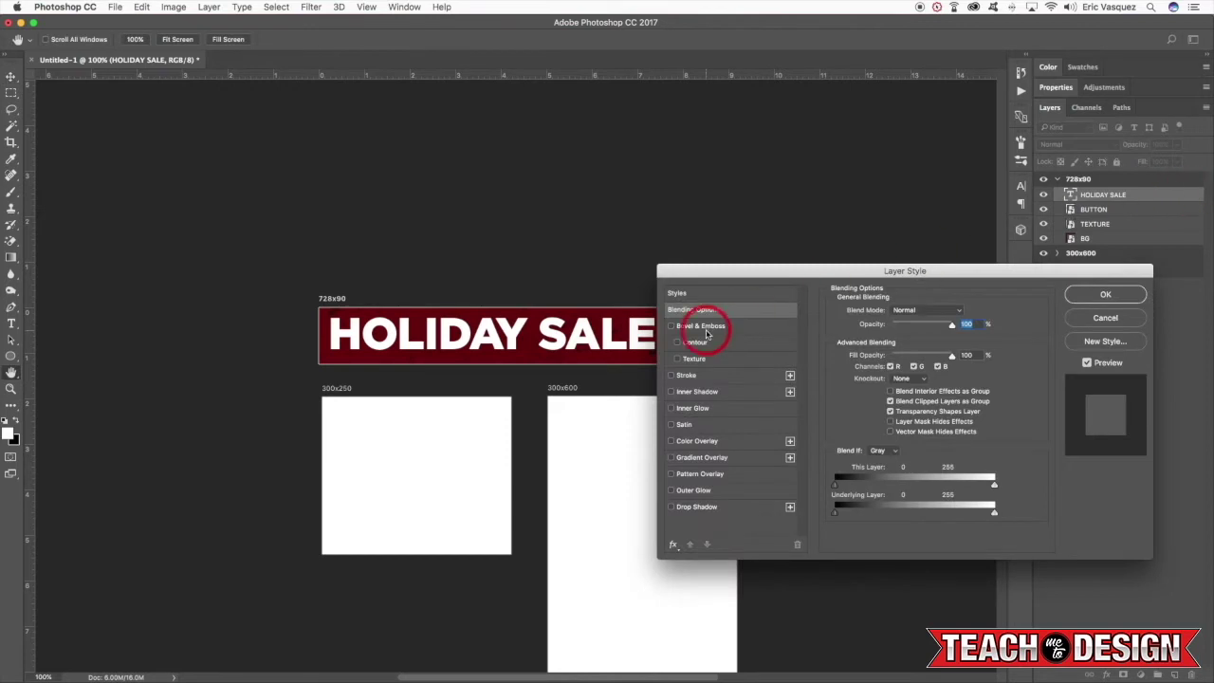
pyautogui.click(693, 507)
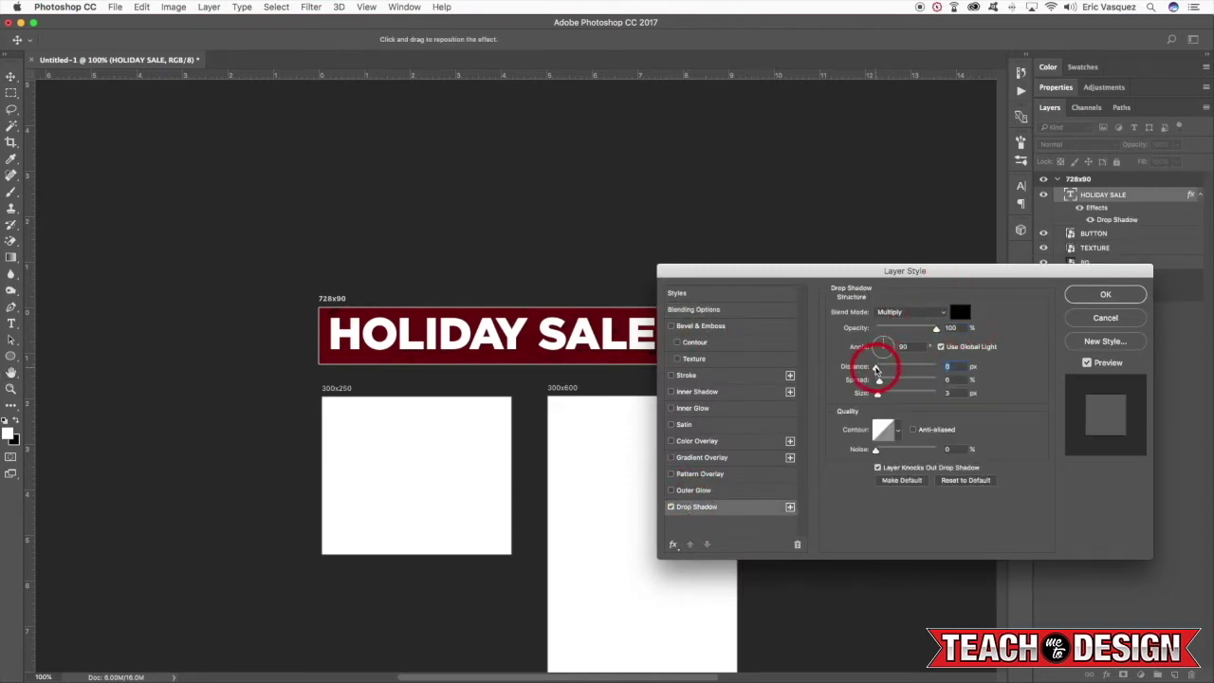
pyautogui.moveTo(877, 368); pyautogui.dragTo(877, 381)
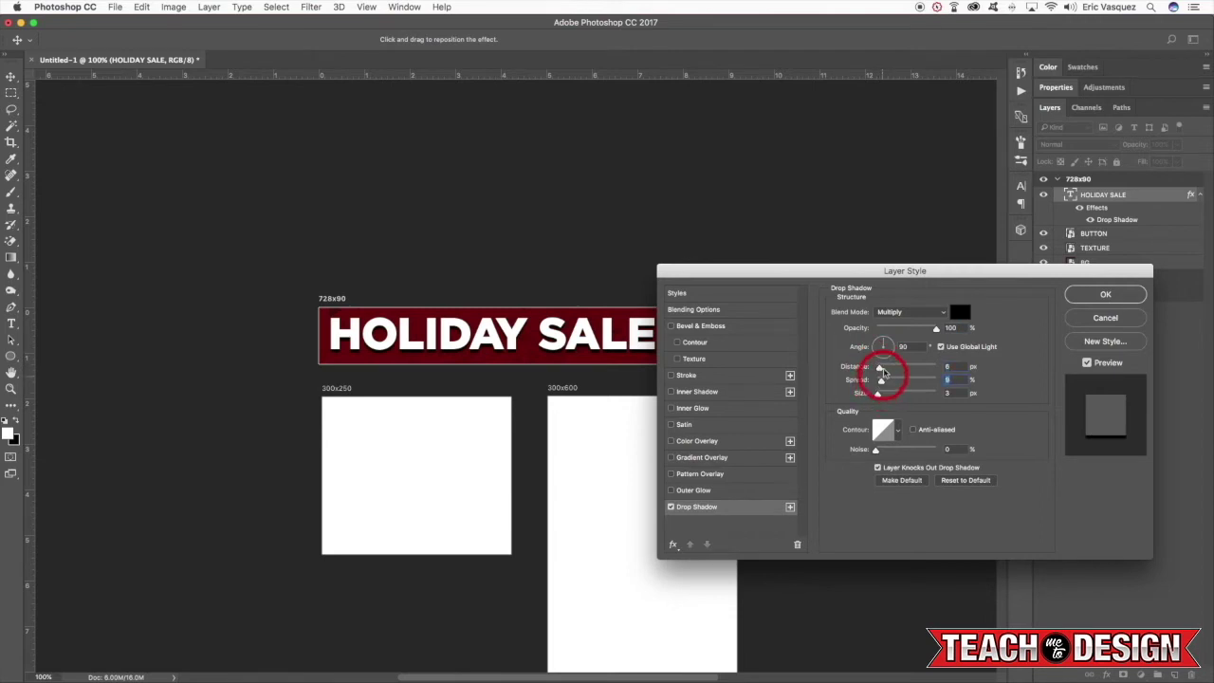
pyautogui.moveTo(845, 273); pyautogui.dragTo(930, 260)
pyautogui.moveTo(1022, 313); pyautogui.dragTo(914, 361)
pyautogui.click(1190, 278)
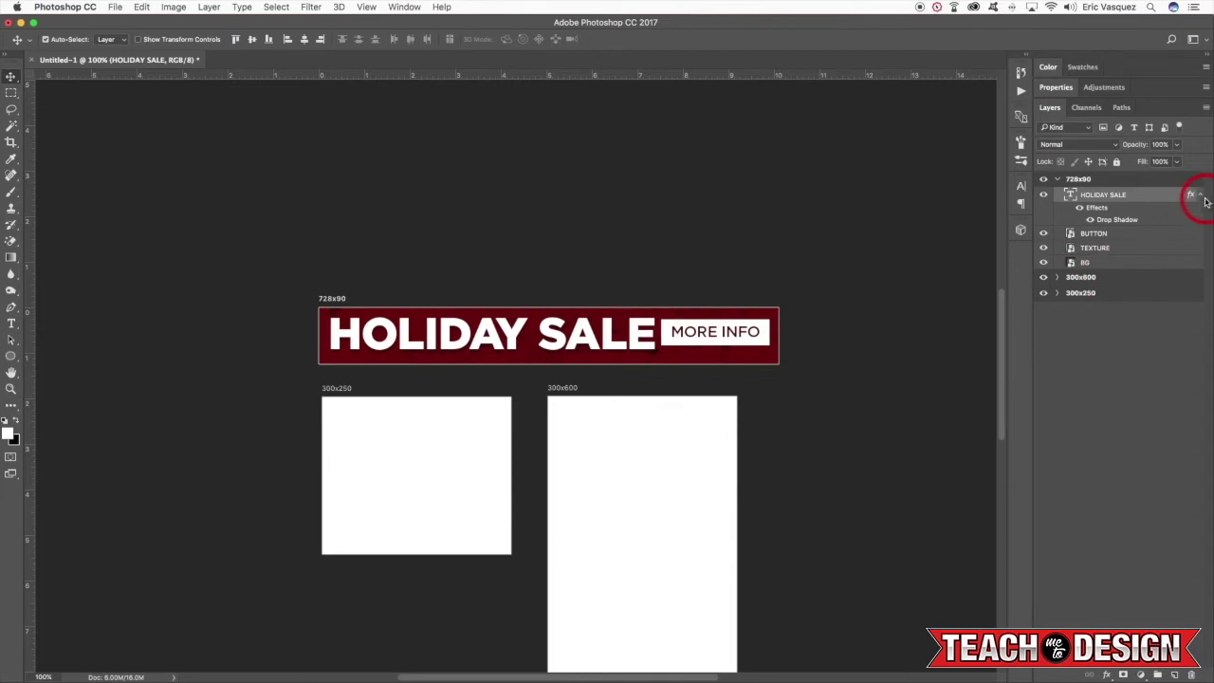
pyautogui.rightClick(1146, 195)
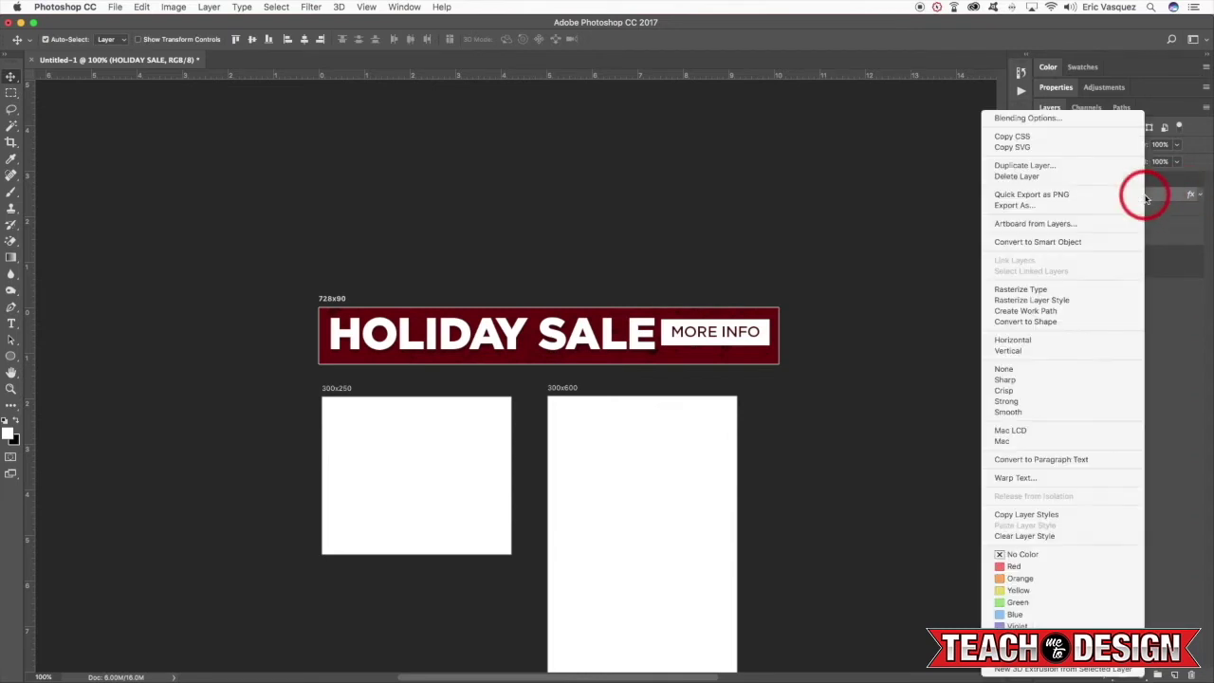
pyautogui.click(1071, 244)
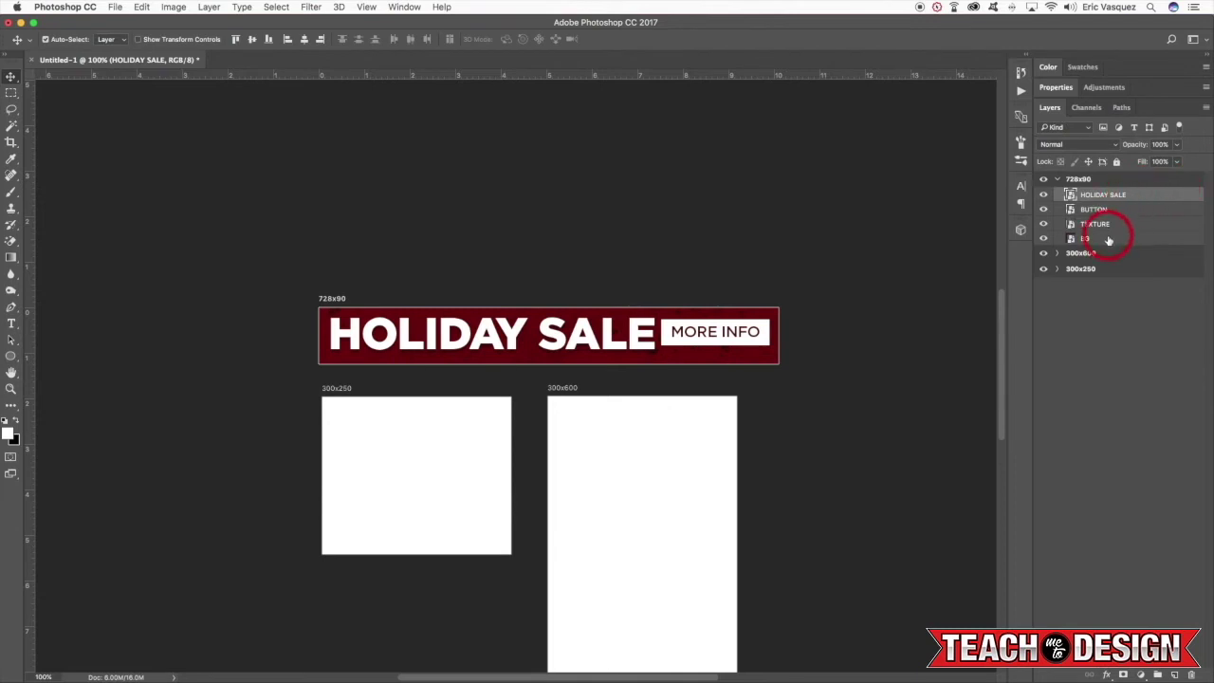
# Step: Scale the BUTTON smart object down proportionally to about 80% and nudge it left and up beside the headline
pyautogui.click(1090, 209)
pyautogui.press('super+t')
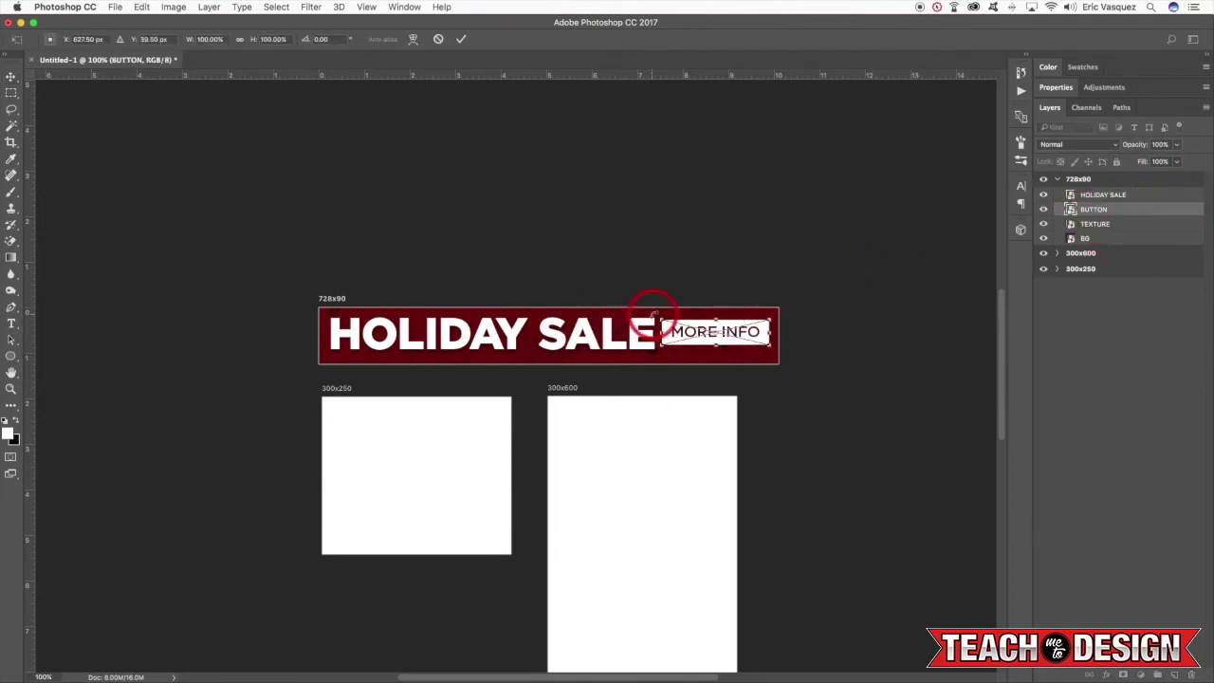
pyautogui.moveTo(662, 321); pyautogui.dragTo(687, 327)
pyautogui.press('Return')
pyautogui.press('Left')
pyautogui.press('Left')
pyautogui.press('Up')
pyautogui.press('Up')
pyautogui.press('Up')
pyautogui.press('Up')
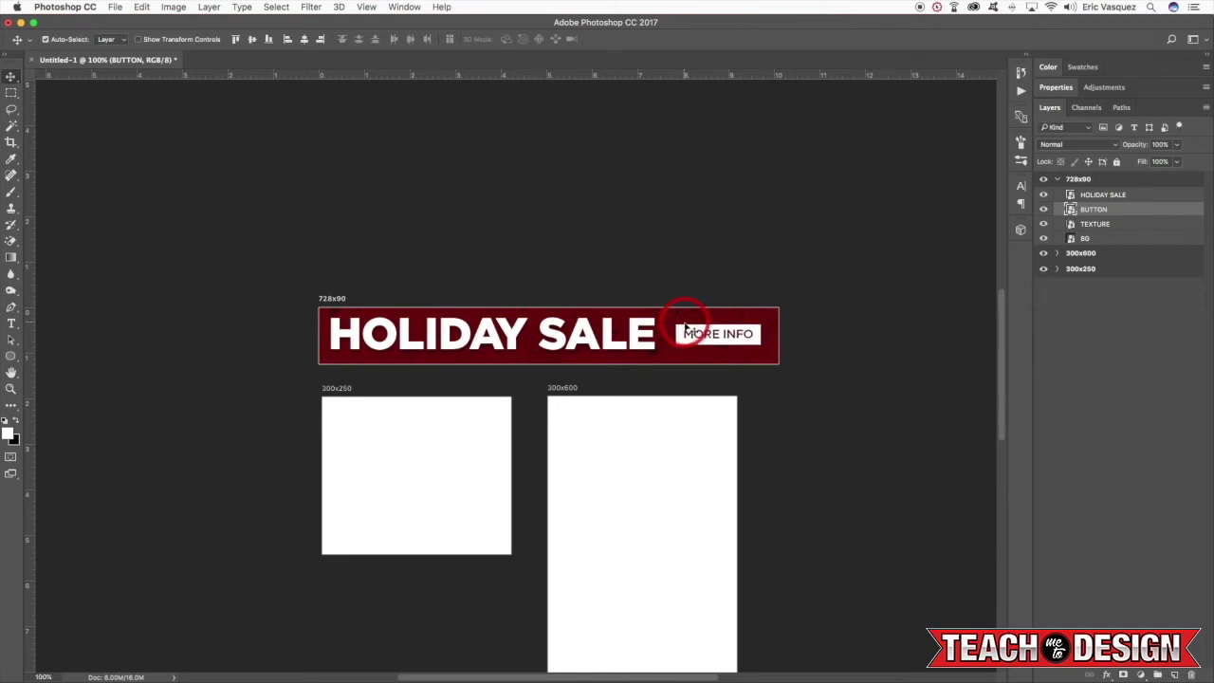
# Step: Duplicate the HOLIDAY SALE, BUTTON, TEXTURE and BG layers from the 728x90 artboard, move the copies into 300x600 and expand it
pyautogui.moveTo(741, 219); pyautogui.dragTo(669, 171)
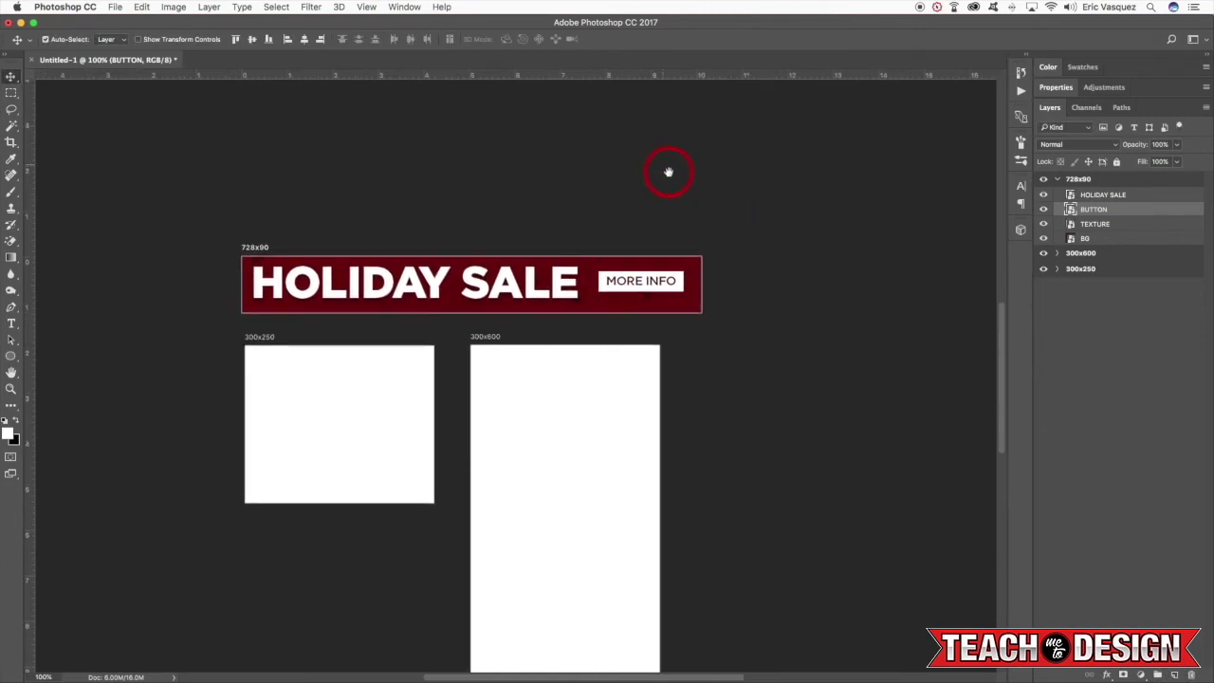
pyautogui.moveTo(456, 193); pyautogui.dragTo(453, 149)
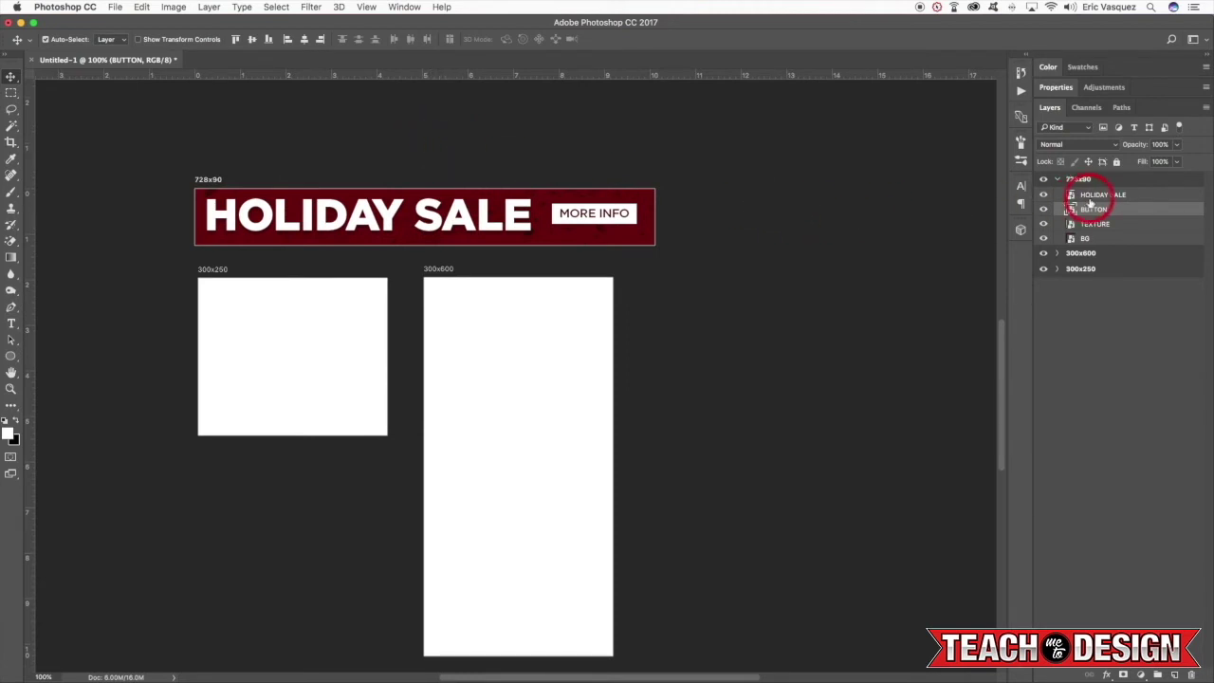
pyautogui.moveTo(1112, 199); pyautogui.dragTo(1112, 197)
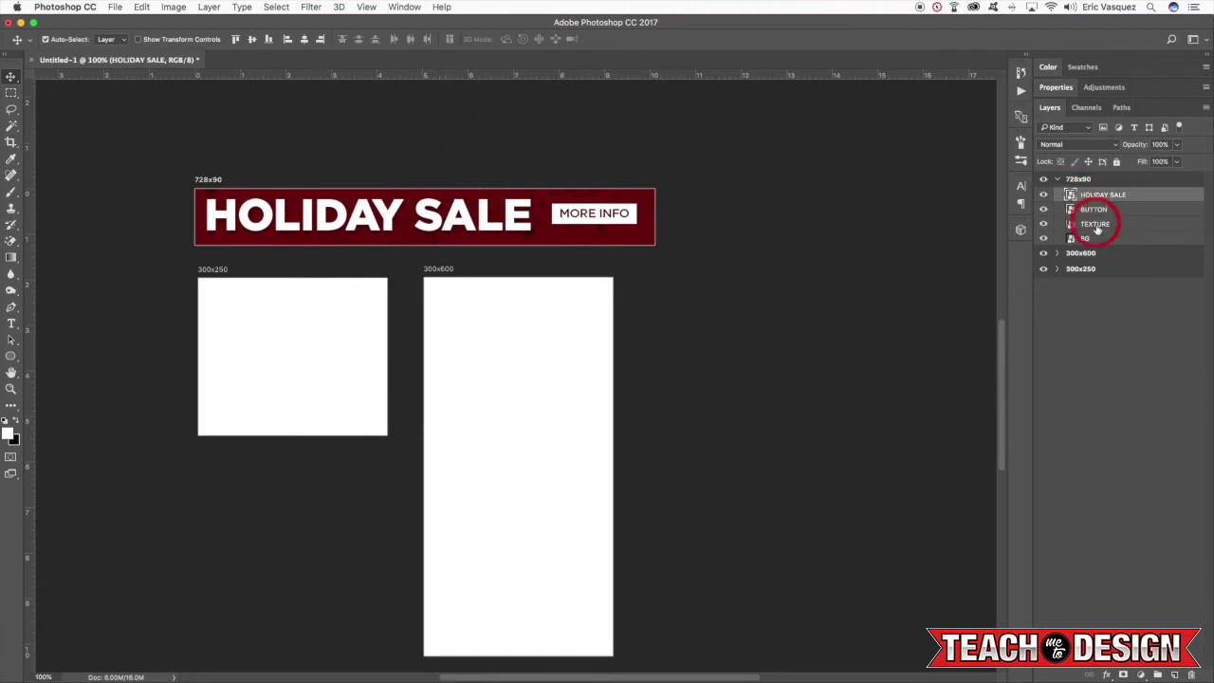
pyautogui.keyDown('shift'); pyautogui.click(1100, 239); pyautogui.keyUp('shift')
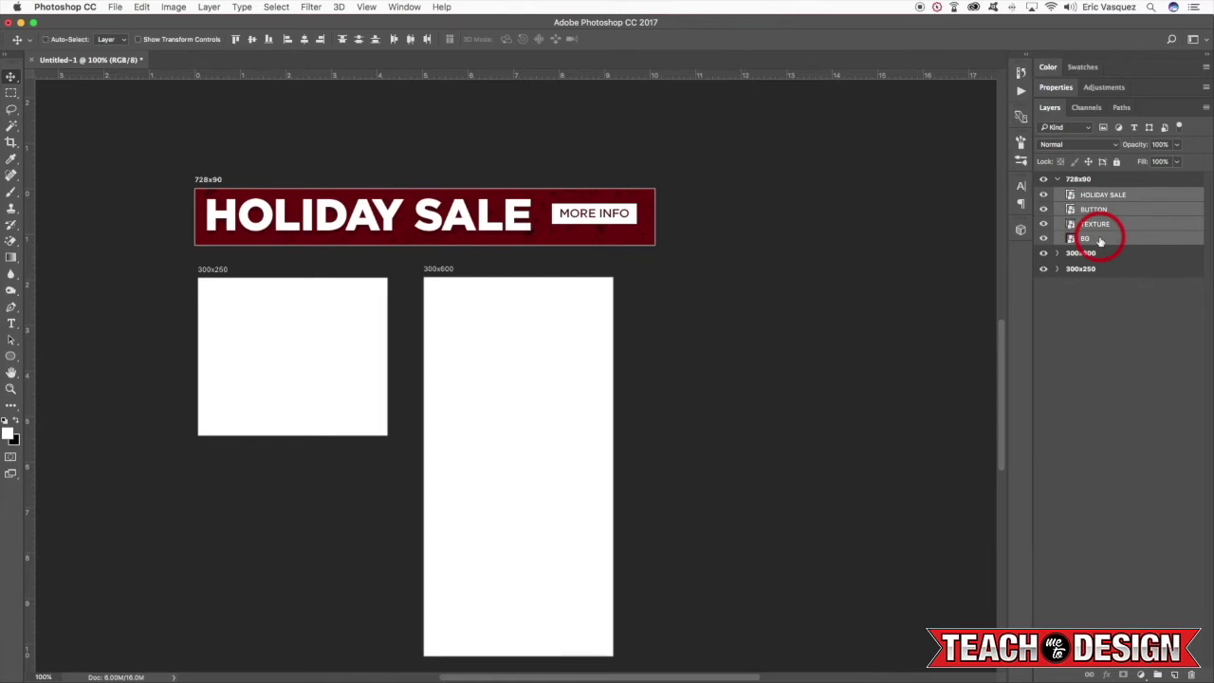
pyautogui.press('super+j')
pyautogui.moveTo(1114, 225); pyautogui.dragTo(1097, 310)
pyautogui.moveTo(764, 328); pyautogui.dragTo(776, 281)
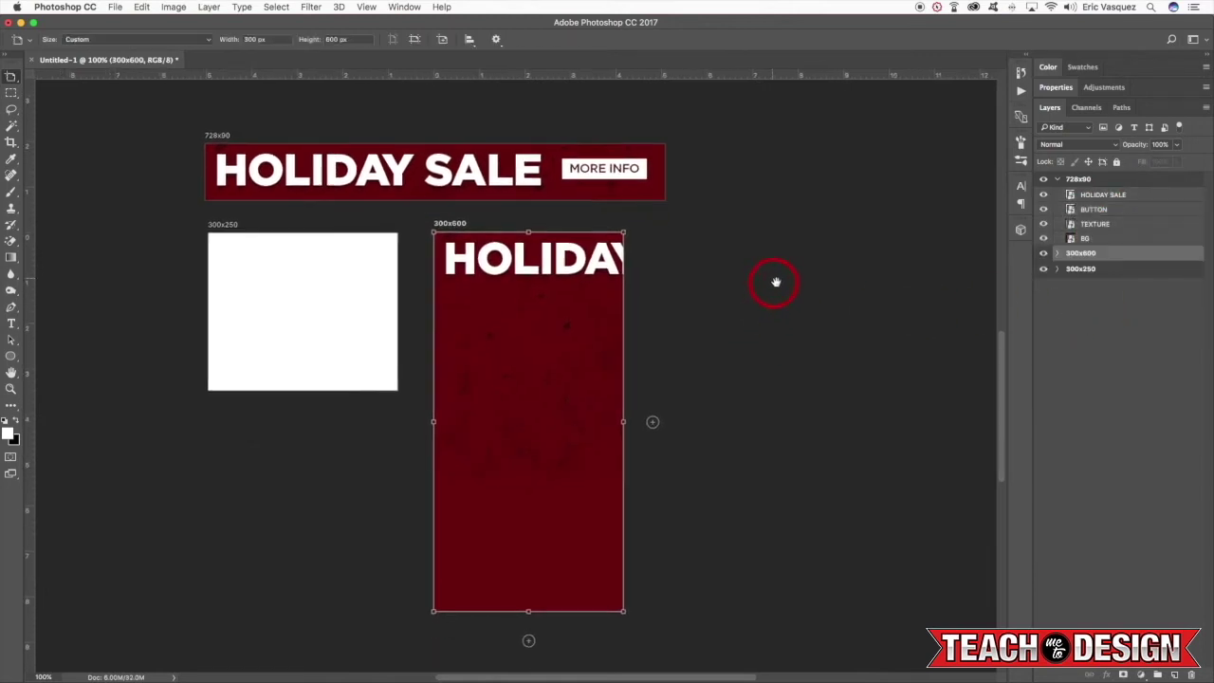
pyautogui.click(1058, 258)
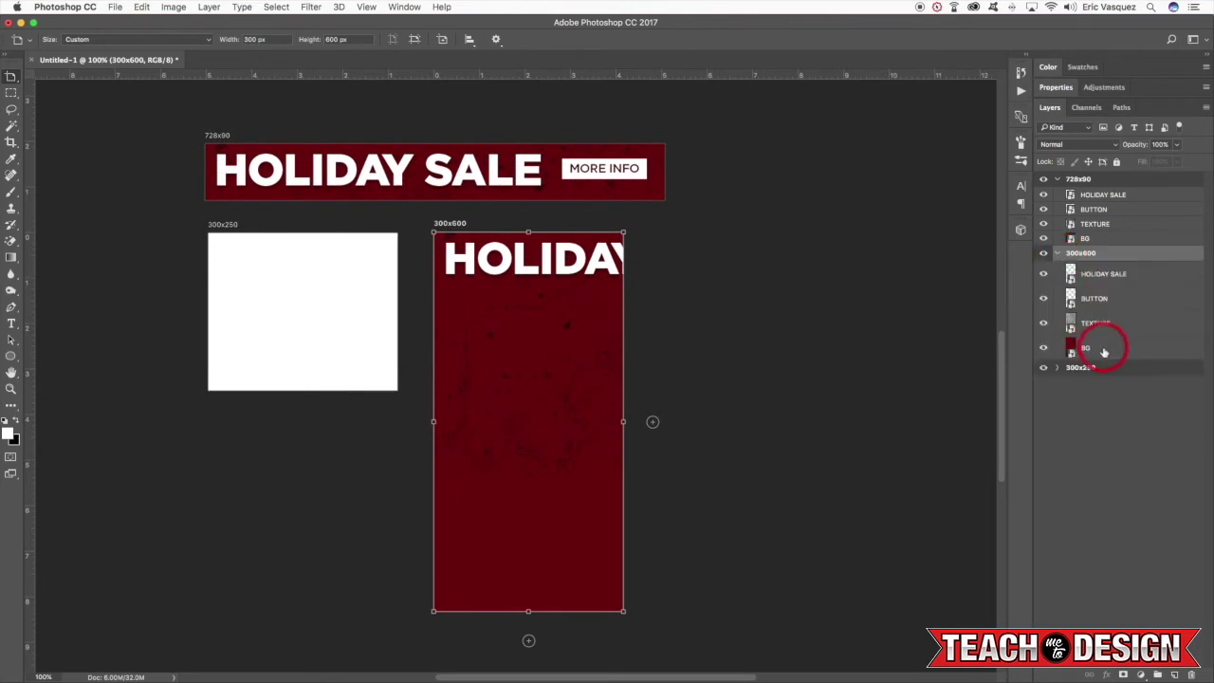
pyautogui.click(1101, 347)
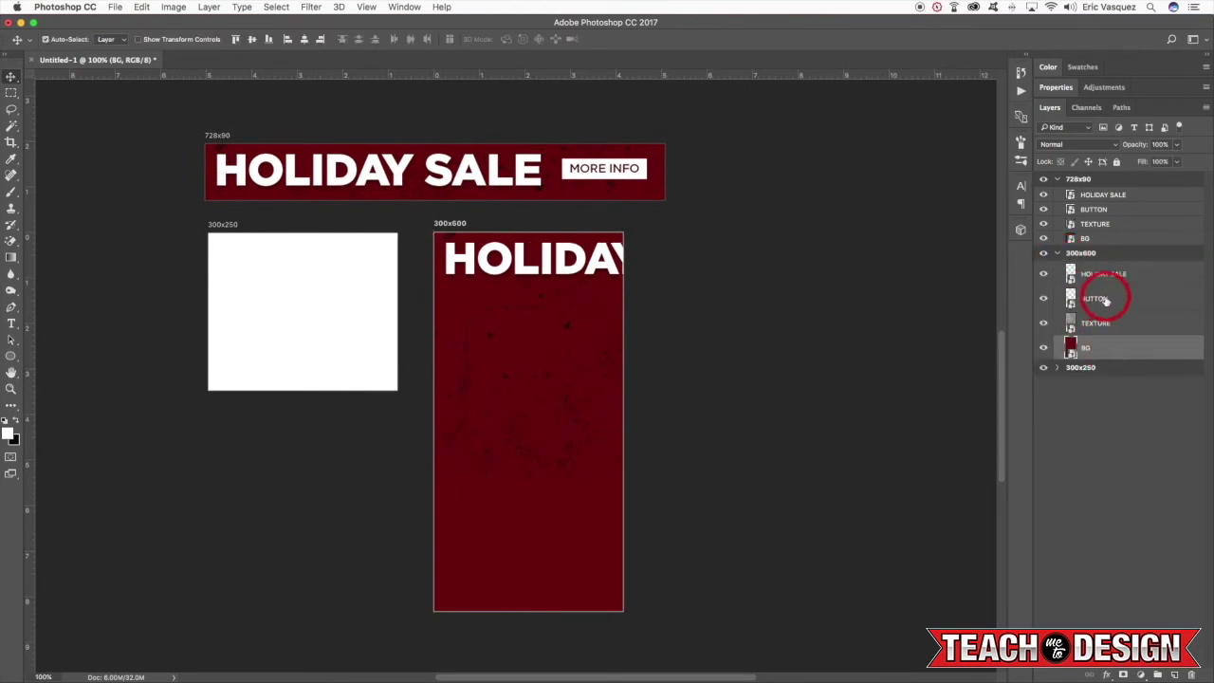
pyautogui.click(1092, 310)
pyautogui.hotkey('shift', 'Down')
pyautogui.hotkey('shift', 'Down')
pyautogui.hotkey('shift', 'Down')
pyautogui.hotkey('shift', 'Down')
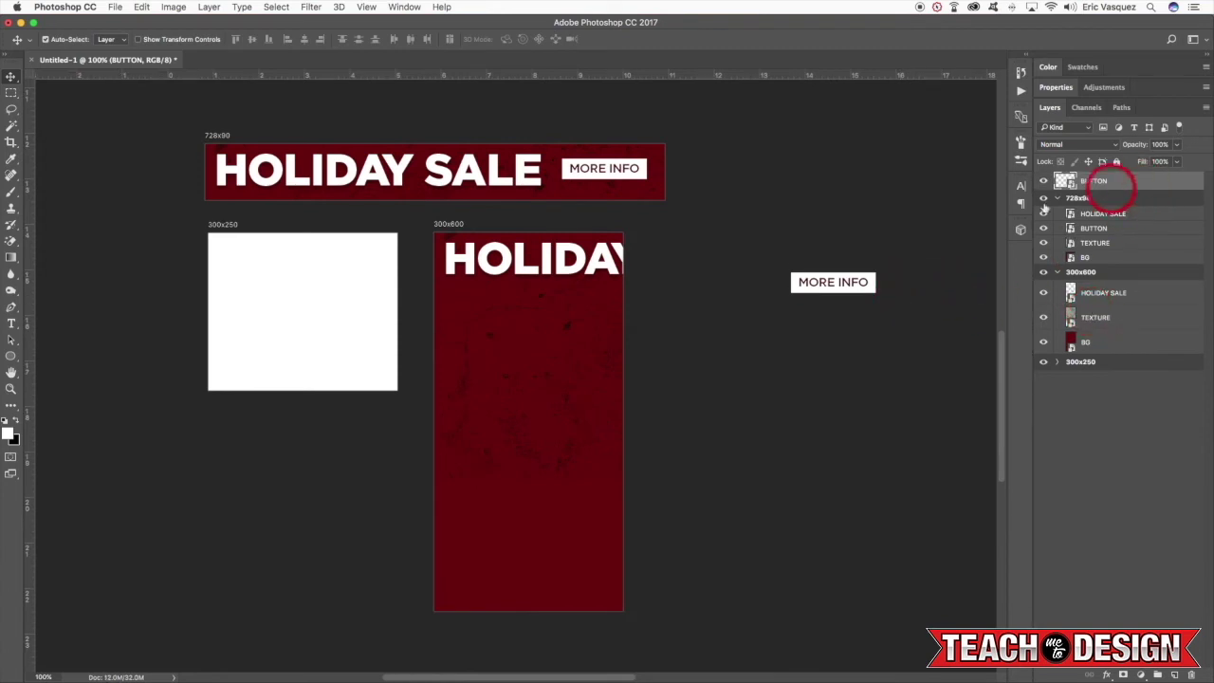
pyautogui.moveTo(826, 281); pyautogui.dragTo(518, 381)
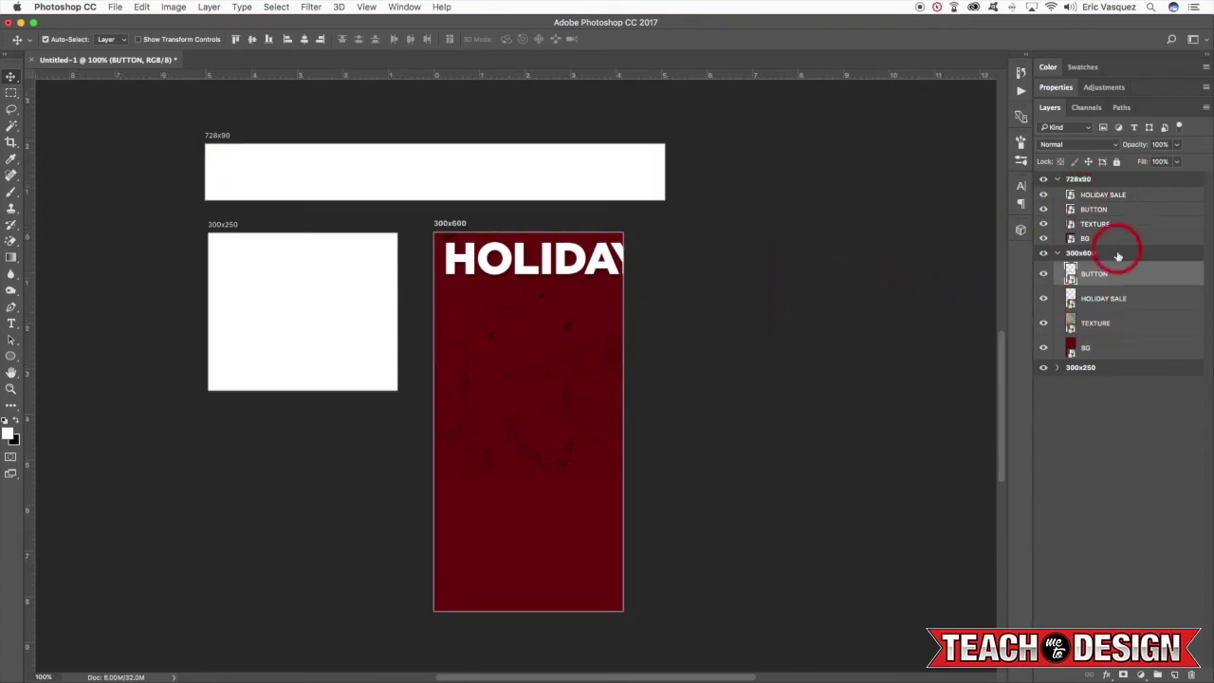
pyautogui.click(1125, 276)
pyautogui.press('super+z')
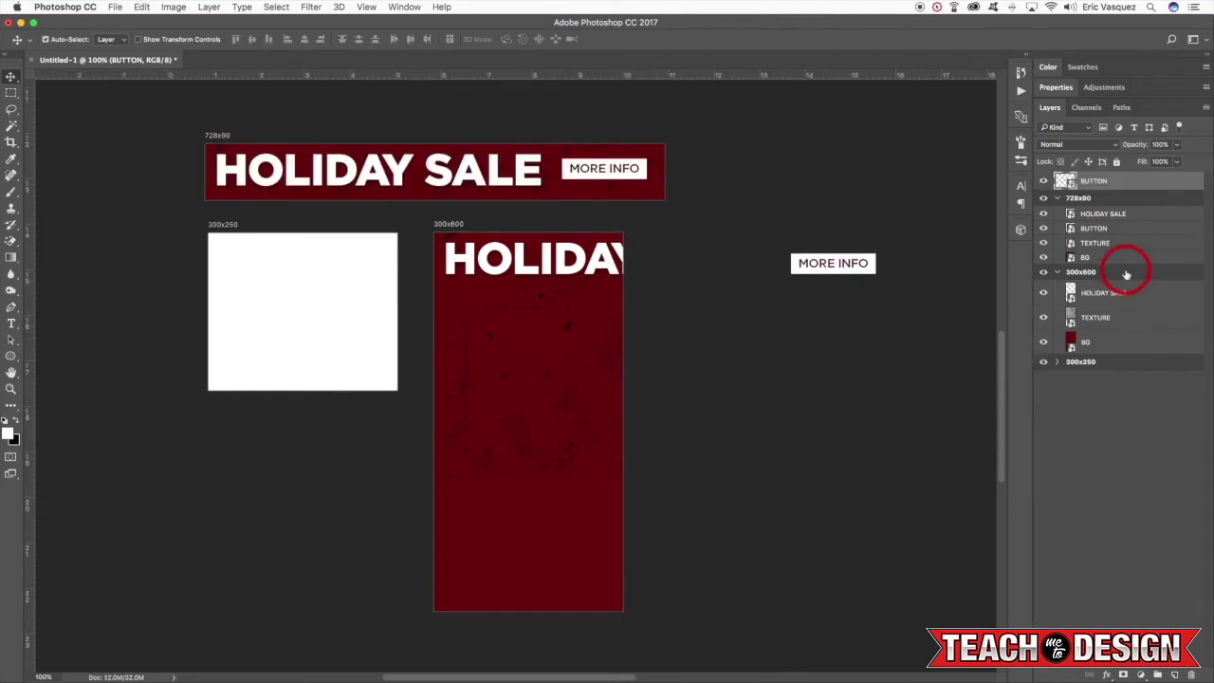
pyautogui.moveTo(1126, 275); pyautogui.dragTo(1126, 277)
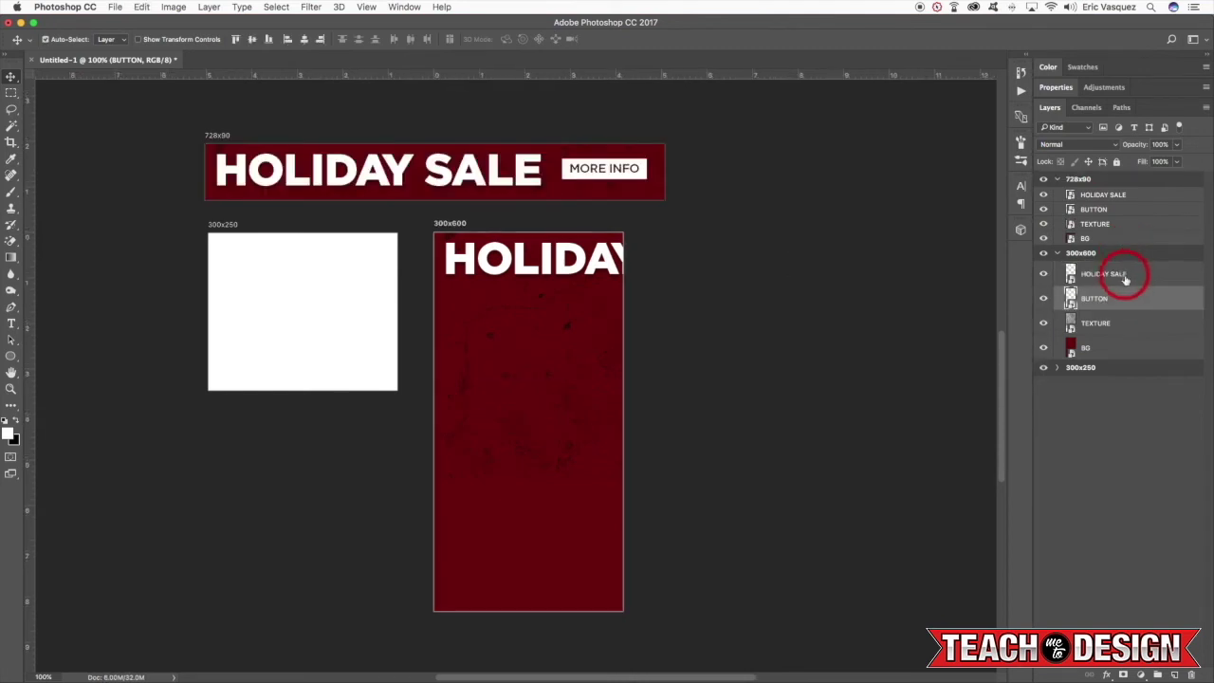
# Step: Bring the 300x600 BUTTON layer to the top of its artboard's stack and move it left and down beneath the headline
pyautogui.press('super+shift+bracketright')
pyautogui.hotkey('shift', 'Left')
pyautogui.hotkey('shift', 'Left')
pyautogui.hotkey('shift', 'Left')
pyautogui.hotkey('shift', 'Left')
pyautogui.hotkey('shift', 'Left')
pyautogui.hotkey('shift', 'Left')
pyautogui.hotkey('shift', 'Left')
pyautogui.hotkey('shift', 'Left')
pyautogui.hotkey('shift', 'Left')
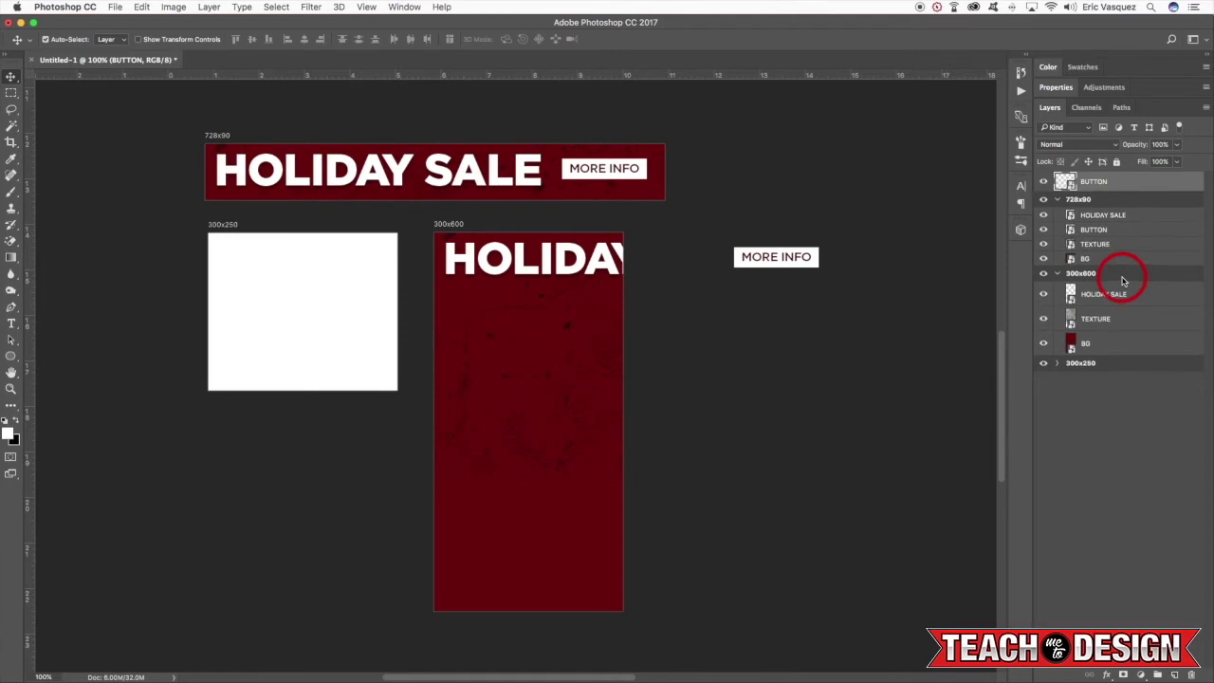
pyautogui.hotkey('shift', 'Left')
pyautogui.hotkey('shift', 'Left')
pyautogui.hotkey('shift', 'Left')
pyautogui.hotkey('shift', 'Left')
pyautogui.hotkey('shift', 'Left')
pyautogui.hotkey('shift', 'Left')
pyautogui.hotkey('shift', 'Left')
pyautogui.hotkey('shift', 'Left')
pyautogui.hotkey('shift', 'Left')
pyautogui.hotkey('shift', 'Left')
pyautogui.hotkey('shift', 'Left')
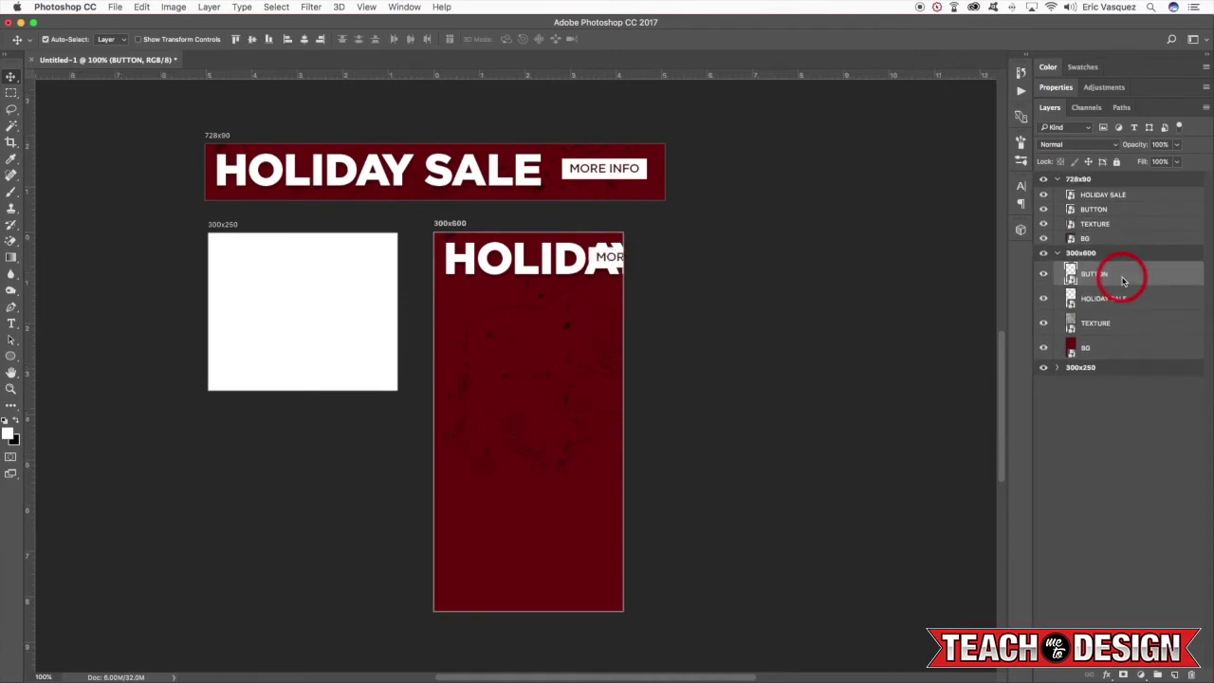
pyautogui.hotkey('shift', 'Left')
pyautogui.hotkey('shift', 'Left')
pyautogui.hotkey('shift', 'Left')
pyautogui.hotkey('shift', 'Left')
pyautogui.hotkey('shift', 'Left')
pyautogui.hotkey('shift', 'Down')
pyautogui.hotkey('shift', 'Down')
pyautogui.hotkey('shift', 'Down')
pyautogui.hotkey('shift', 'Down')
pyautogui.hotkey('shift', 'Down')
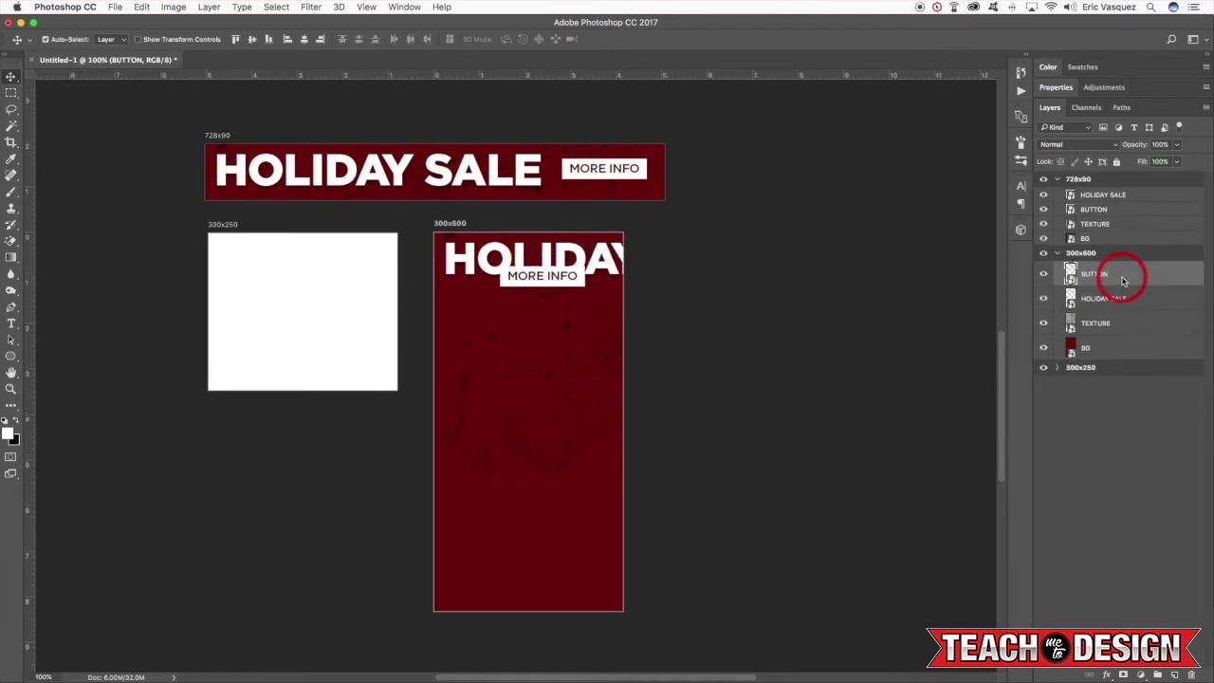
pyautogui.hotkey('shift', 'Left')
pyautogui.hotkey('shift', 'Left')
# Step: Scale the BUTTON smart object on the 300x600 artboard up to about 91% from its center
pyautogui.press('super+t')
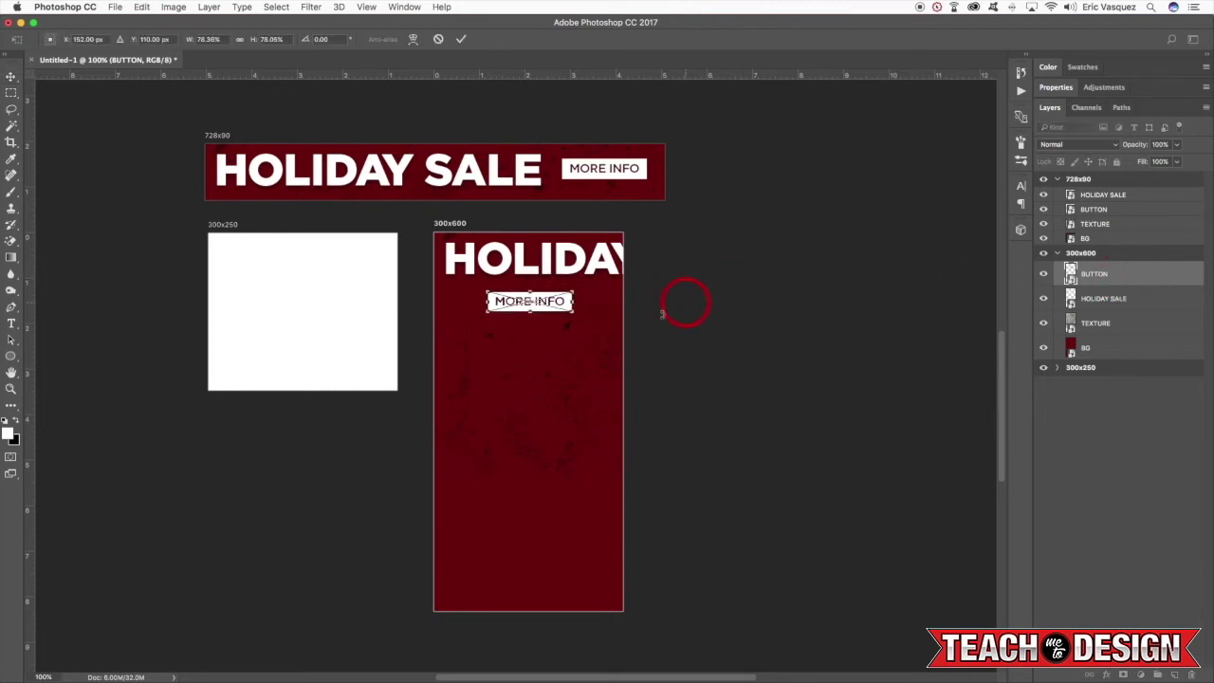
pyautogui.moveTo(572, 311); pyautogui.dragTo(579, 318)
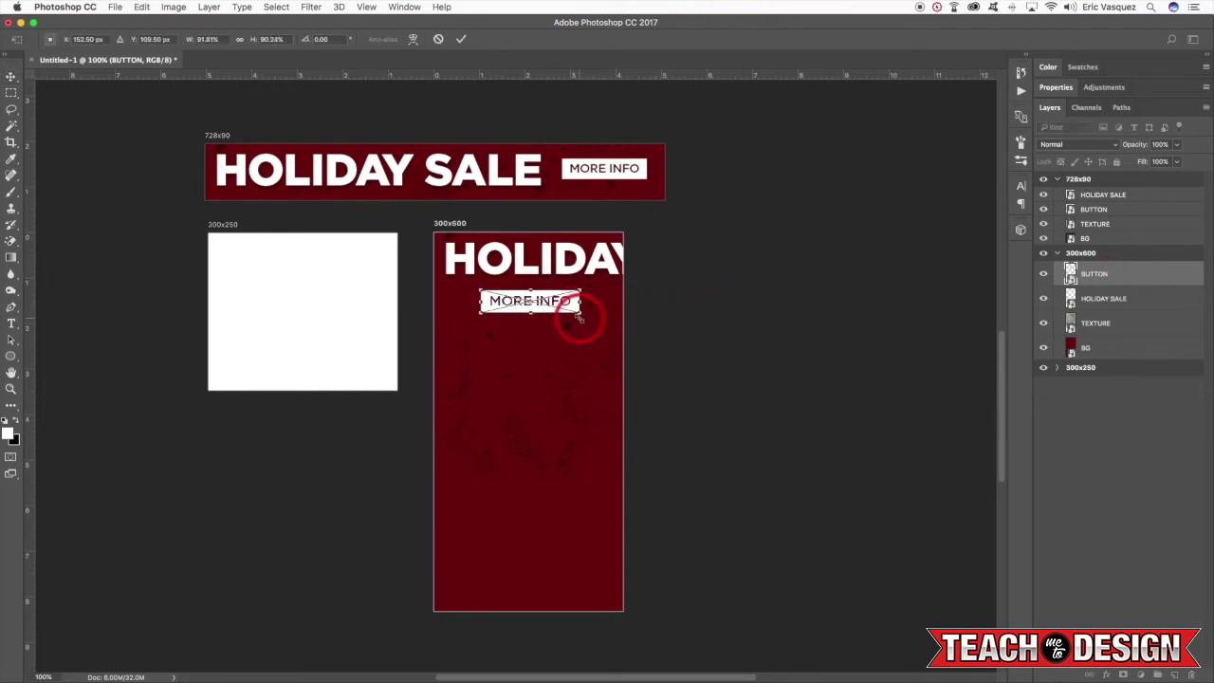
pyautogui.press('Return')
# Step: Move the TEXTURE layer down within the 300x600 artboard to cover its lower part
pyautogui.scroll(2, 664, 332)
pyautogui.click(1097, 322)
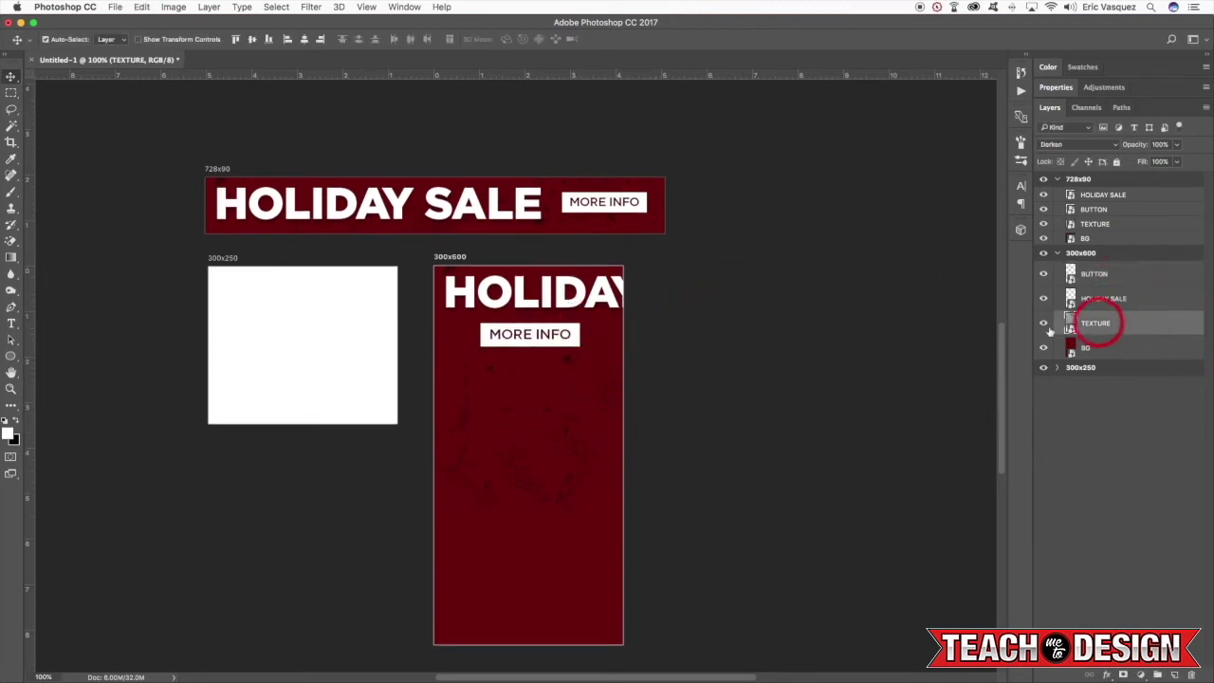
pyautogui.moveTo(772, 455); pyautogui.dragTo(783, 370)
pyautogui.moveTo(599, 317); pyautogui.dragTo(600, 454)
pyautogui.hscroll(-1, 585, 340)
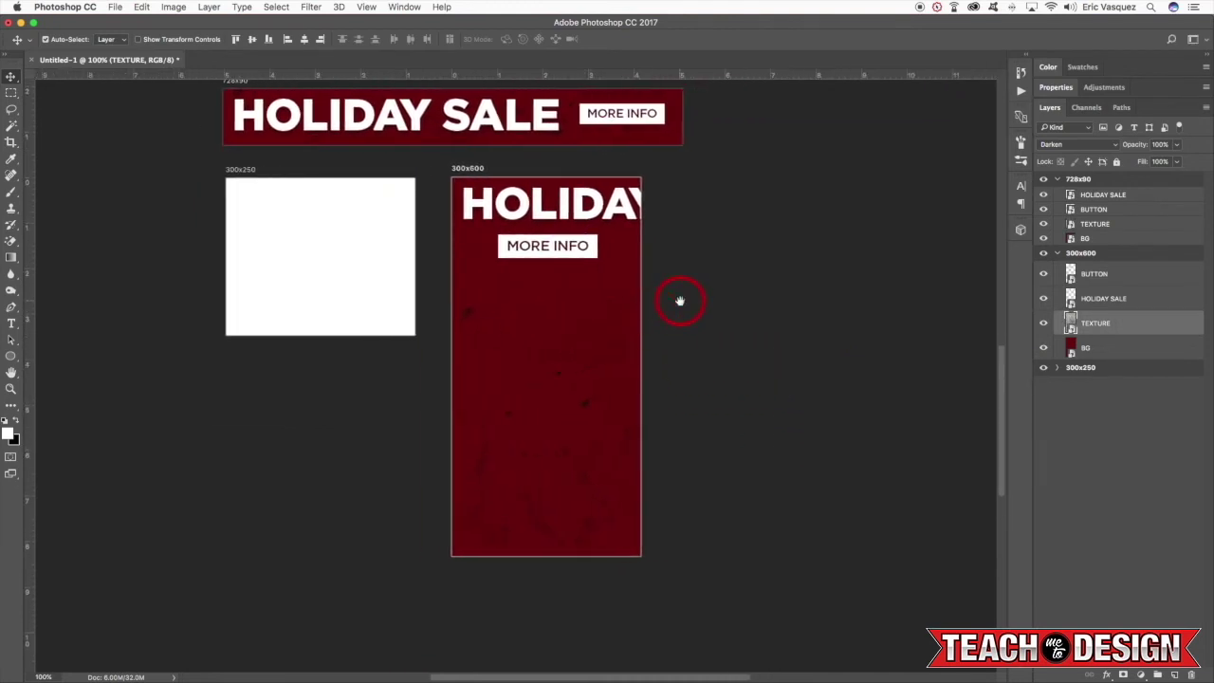
# Step: Scale the 300x600 HOLIDAY SALE smart object down to about 88% so the word HOLIDAY fits the artboard width
pyautogui.click(1167, 296)
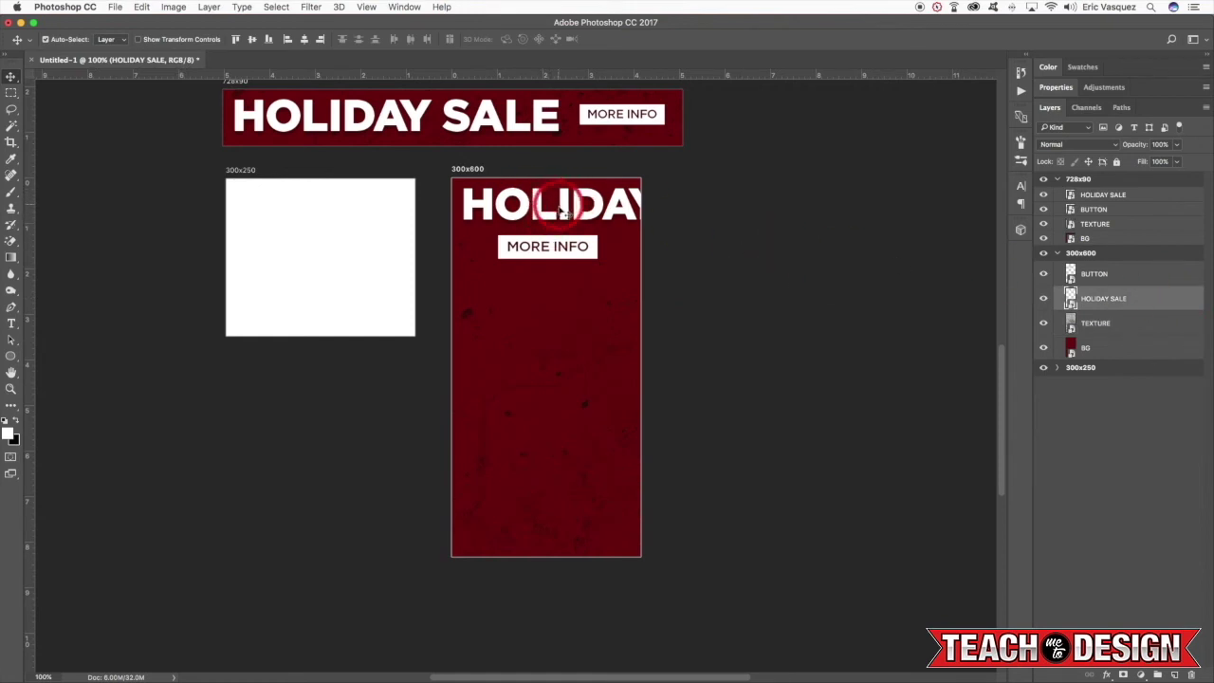
pyautogui.press('super+t')
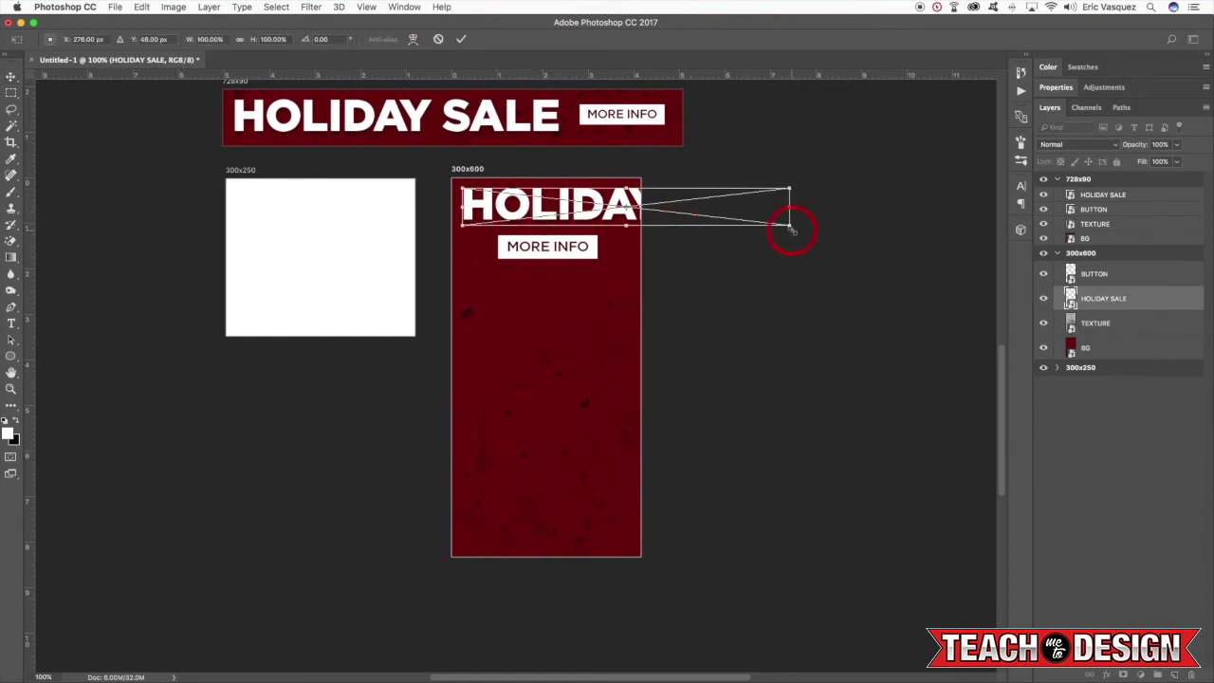
pyautogui.moveTo(790, 229); pyautogui.dragTo(750, 219)
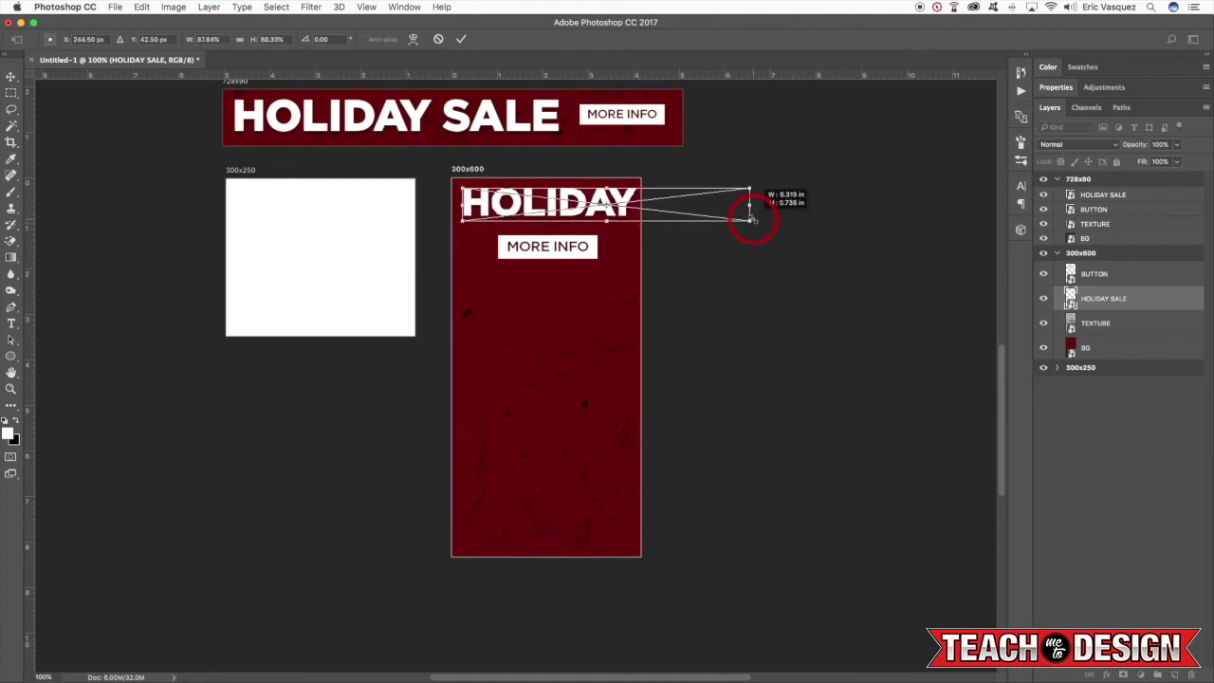
pyautogui.press('Return')
# Step: Duplicate the 300x600 HOLIDAY SALE layer and shift the copy down and left until SALE sits centered under HOLIDAY
pyautogui.press('super+j')
pyautogui.hotkey('shift', 'Down')
pyautogui.hotkey('shift', 'Down')
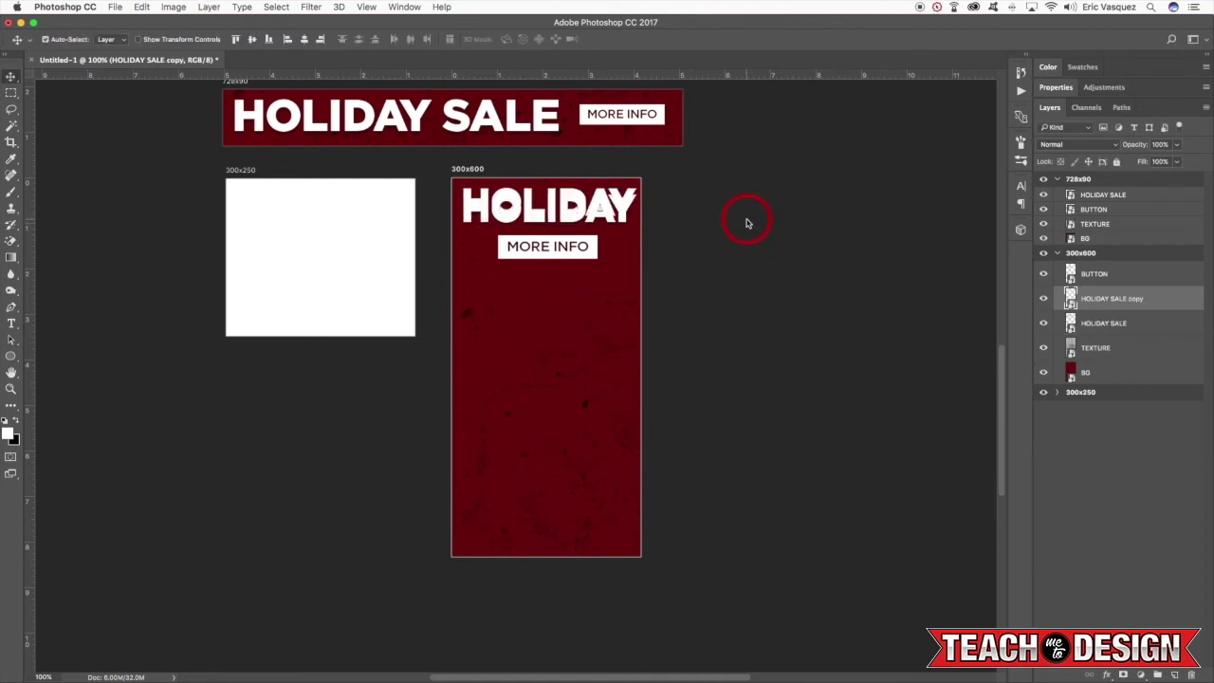
pyautogui.hotkey('shift', 'Down')
pyautogui.hotkey('shift', 'Down')
pyautogui.hotkey('shift', 'Down')
pyautogui.hotkey('shift', 'Left')
pyautogui.hotkey('shift', 'Left')
pyautogui.hotkey('shift', 'Left')
pyautogui.hotkey('shift', 'Left')
pyautogui.hotkey('shift', 'Left')
pyautogui.hotkey('shift', 'Left')
pyautogui.hotkey('shift', 'Left')
pyautogui.hotkey('shift', 'Left')
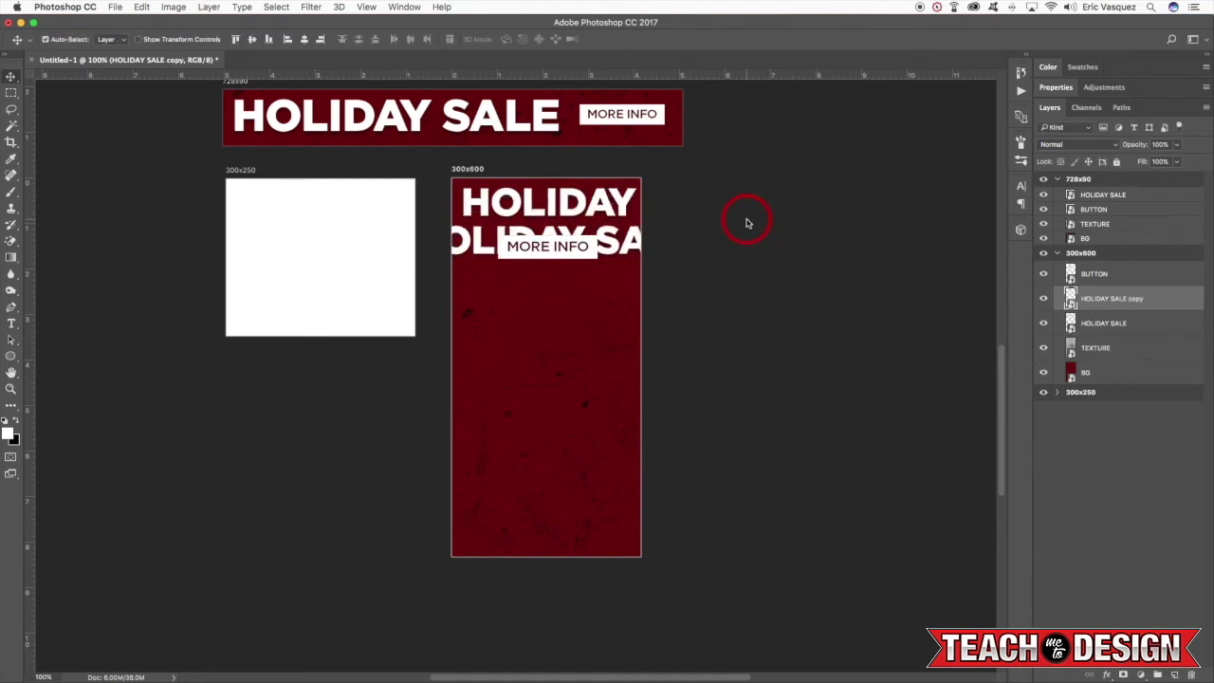
pyautogui.hotkey('shift', 'Left')
pyautogui.hotkey('shift', 'Left')
pyautogui.hotkey('shift', 'Left')
pyautogui.hotkey('shift', 'Left')
pyautogui.hotkey('shift', 'Left')
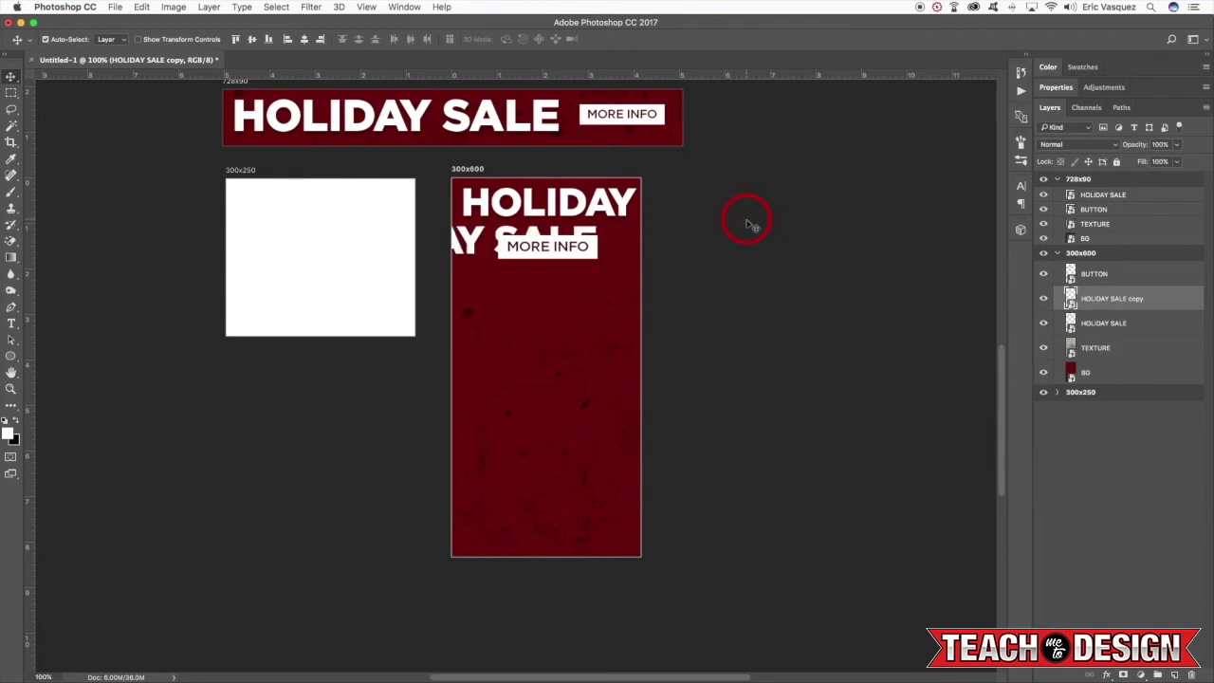
# Step: Marquee-select the word SALE and add a layer mask to the HOLIDAY SALE copy so only that word shows
pyautogui.press('m')
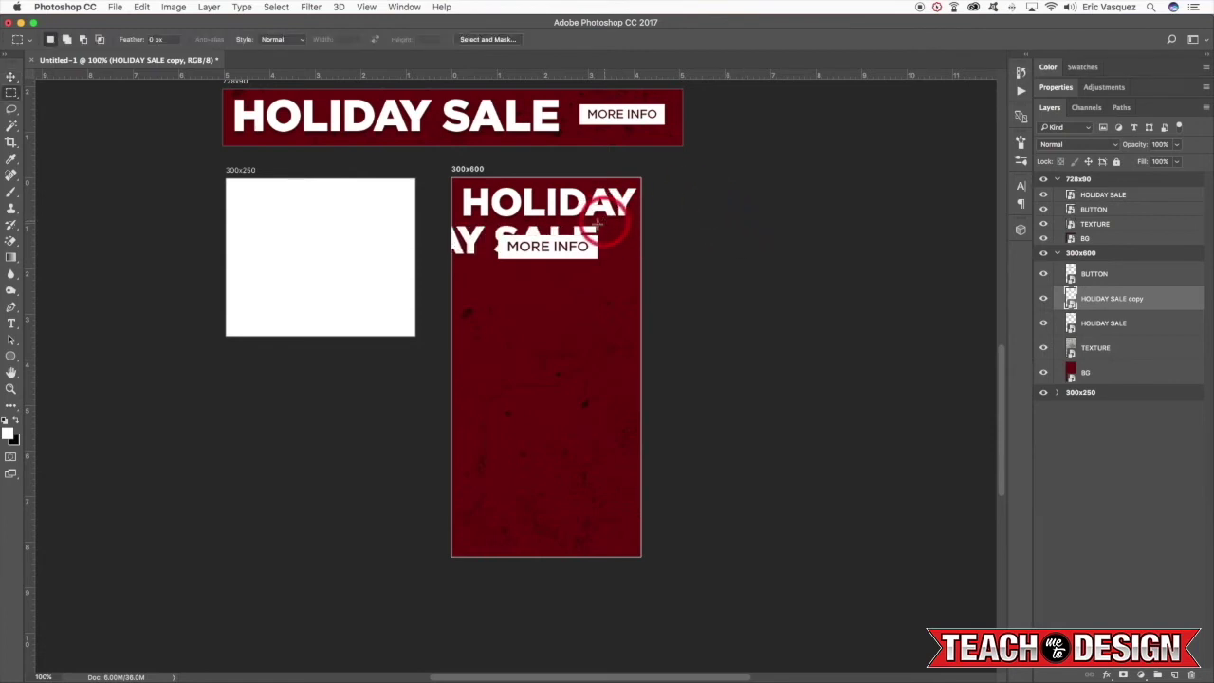
pyautogui.moveTo(600, 224); pyautogui.dragTo(508, 271)
pyautogui.moveTo(489, 275); pyautogui.dragTo(489, 276)
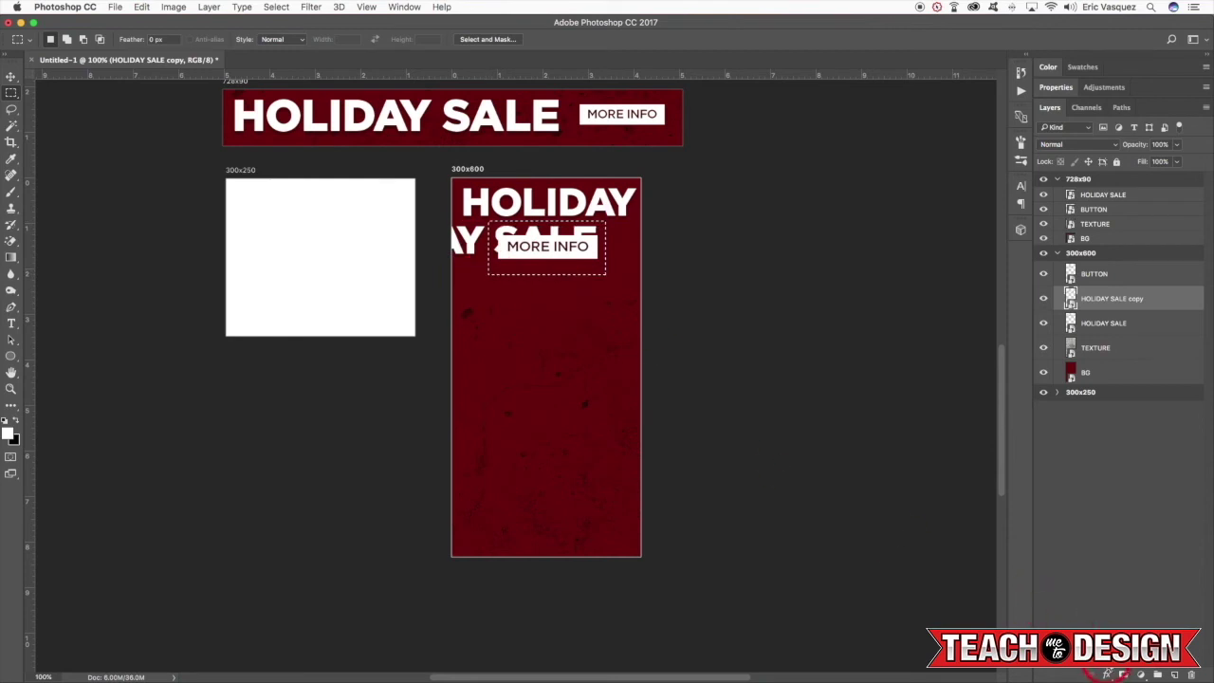
pyautogui.click(1141, 675)
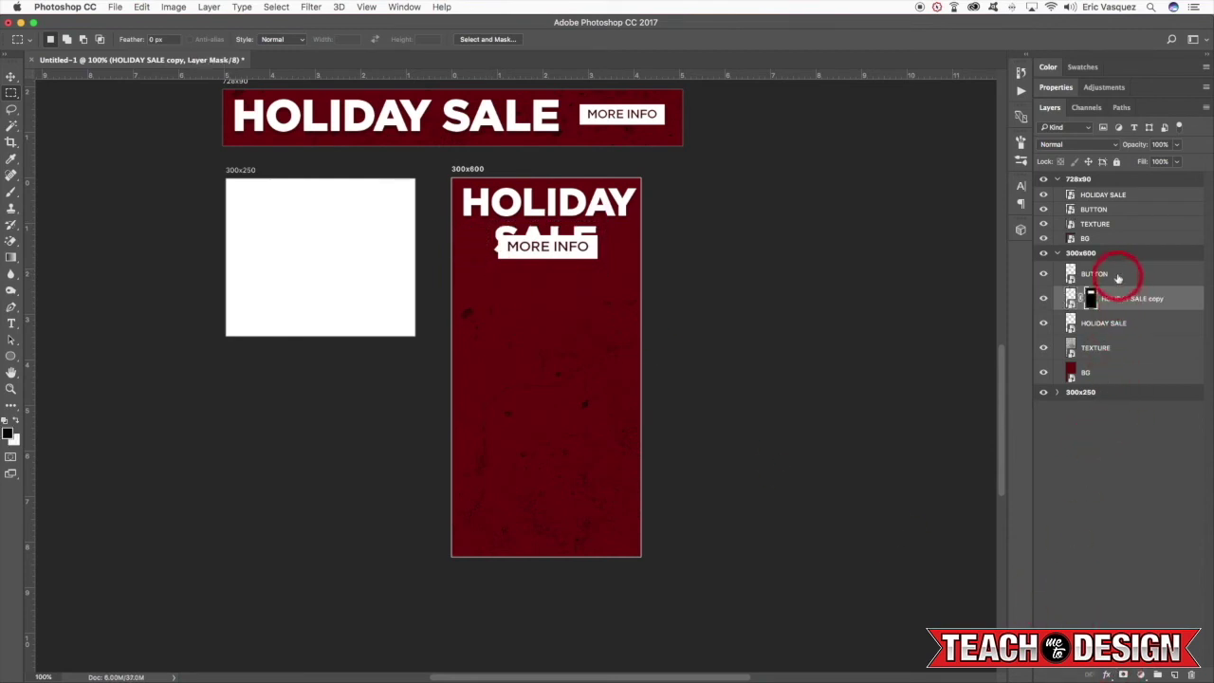
# Step: Move the 300x600 BUTTON layer down until it clears the word SALE
pyautogui.click(1117, 273)
pyautogui.press('v')
pyautogui.hotkey('shift', 'Down')
pyautogui.hotkey('shift', 'Down')
pyautogui.hotkey('shift', 'Down')
pyautogui.hotkey('shift', 'Down')
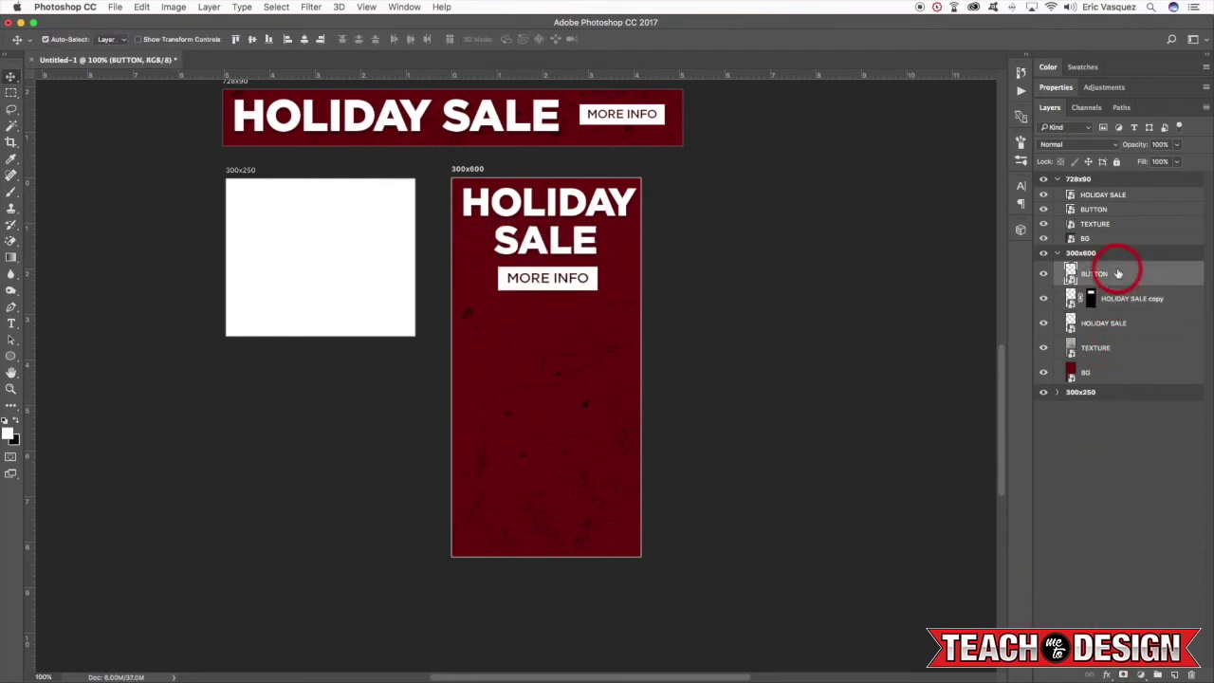
pyautogui.moveTo(755, 371); pyautogui.dragTo(750, 417)
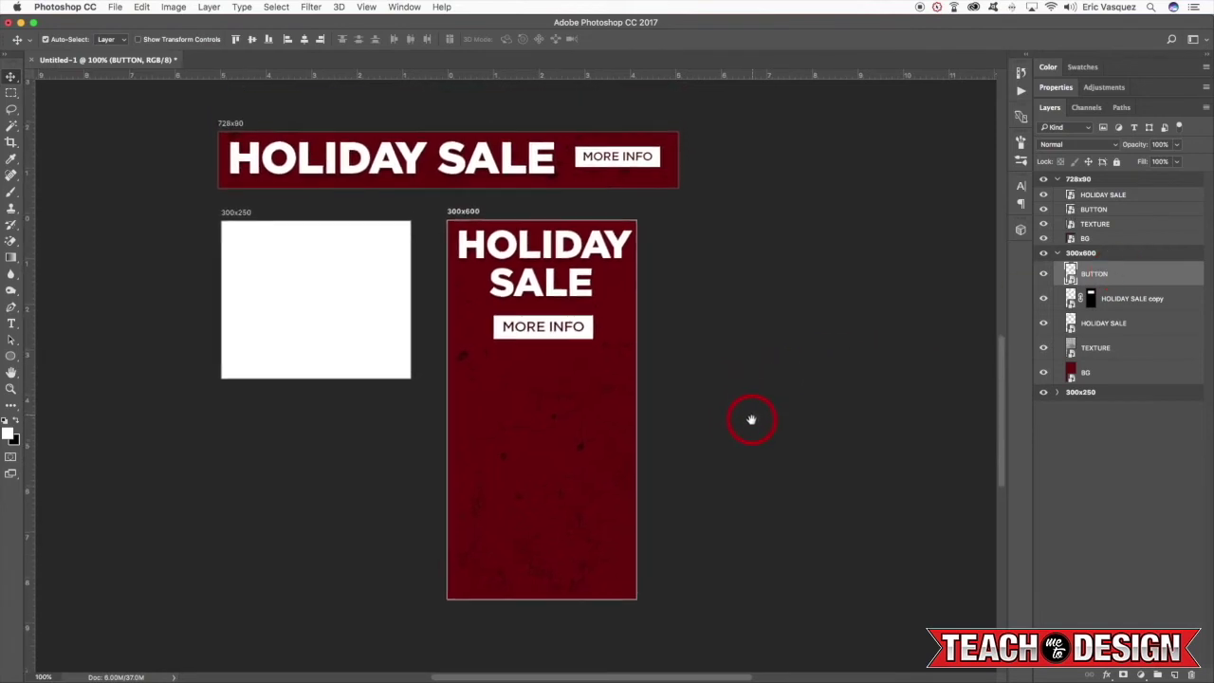
# Step: Select the BUTTON and both HOLIDAY SALE layers on the 300x600 artboard and nudge them down slightly together
pyautogui.keyDown('shift'); pyautogui.click(1144, 302); pyautogui.keyUp('shift')
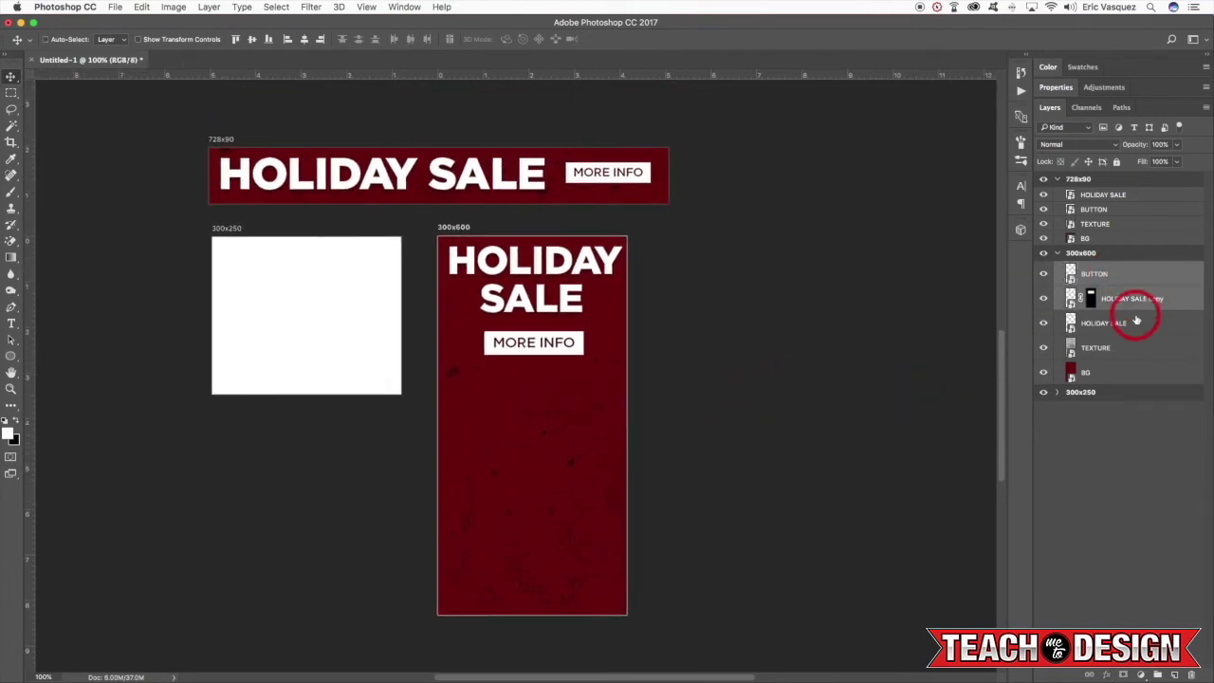
pyautogui.keyDown('shift'); pyautogui.click(1127, 323); pyautogui.keyUp('shift')
pyautogui.hotkey('shift', 'Down')
pyautogui.hotkey('shift', 'Down')
pyautogui.hotkey('shift', 'Down')
pyautogui.hotkey('shift', 'Down')
pyautogui.hotkey('shift', 'Down')
pyautogui.hotkey('shift', 'Down')
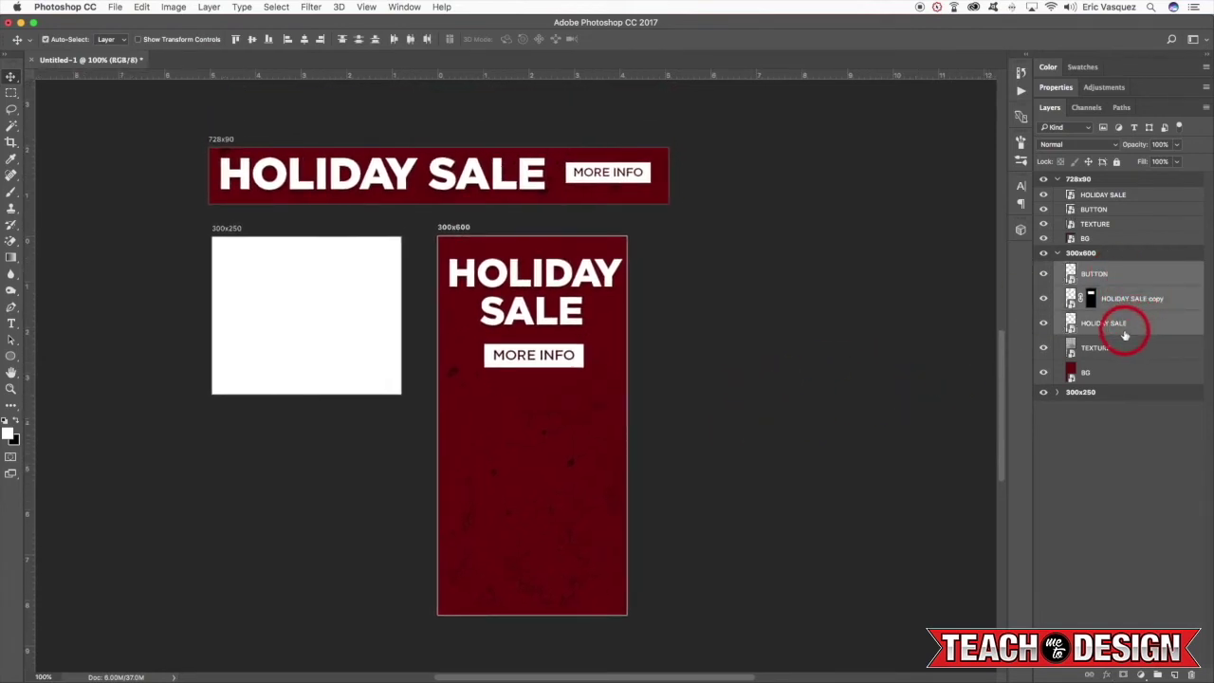
pyautogui.hotkey('shift', 'Up')
pyautogui.hotkey('shift', 'Up')
pyautogui.hotkey('shift', 'Up')
pyautogui.hotkey('shift', 'Up')
pyautogui.hotkey('shift', 'Up')
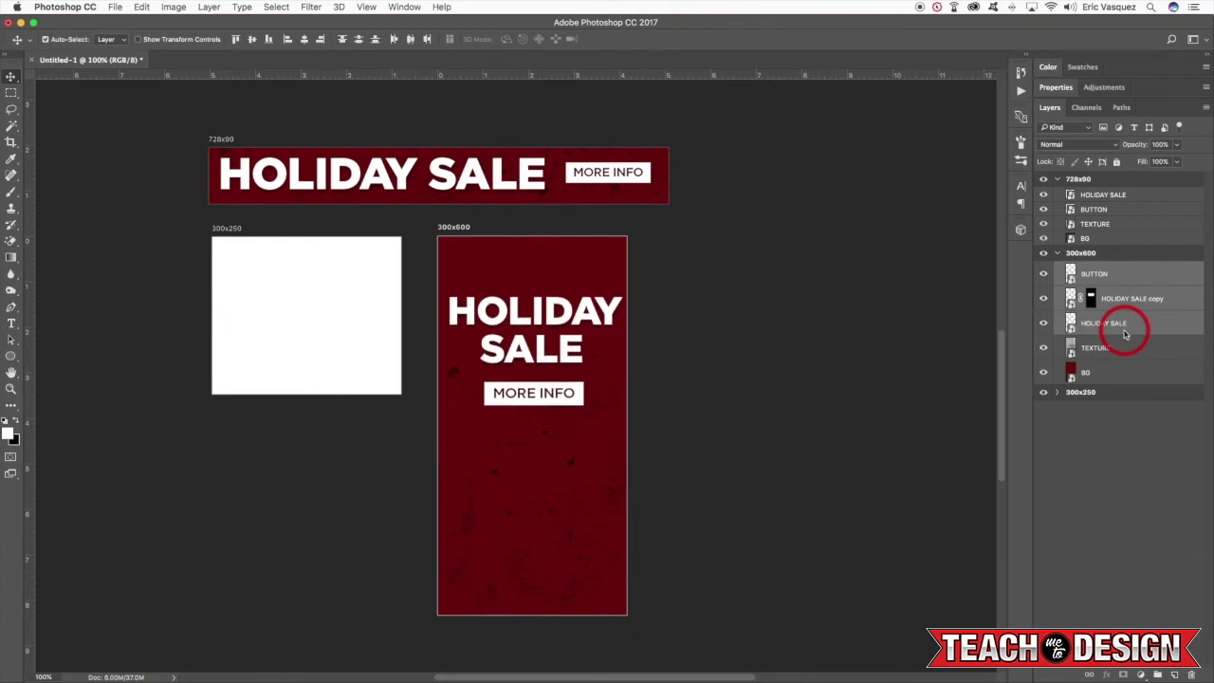
# Step: Add a new layer above TEXTURE on the 300x600 artboard and draw a black-to-transparent gradient upward from below its lower edge
pyautogui.click(1131, 347)
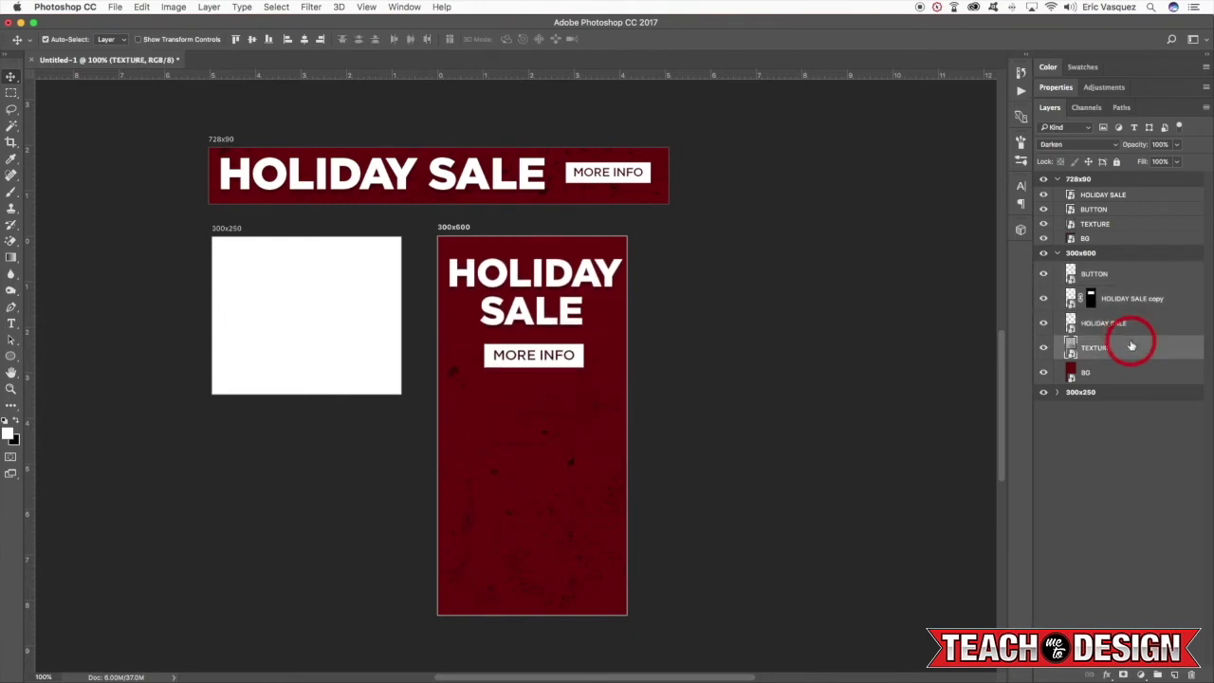
pyautogui.press('super+alt+shift+n')
pyautogui.press('g')
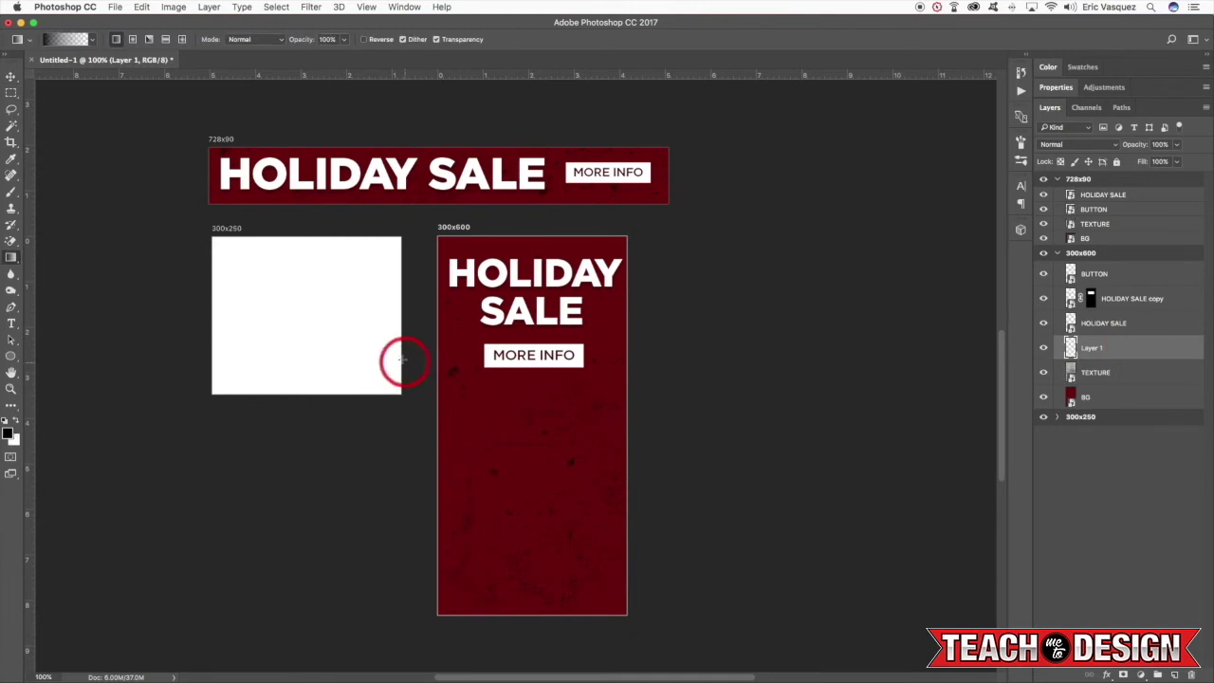
pyautogui.moveTo(596, 641); pyautogui.dragTo(598, 320)
pyautogui.click(1058, 254)
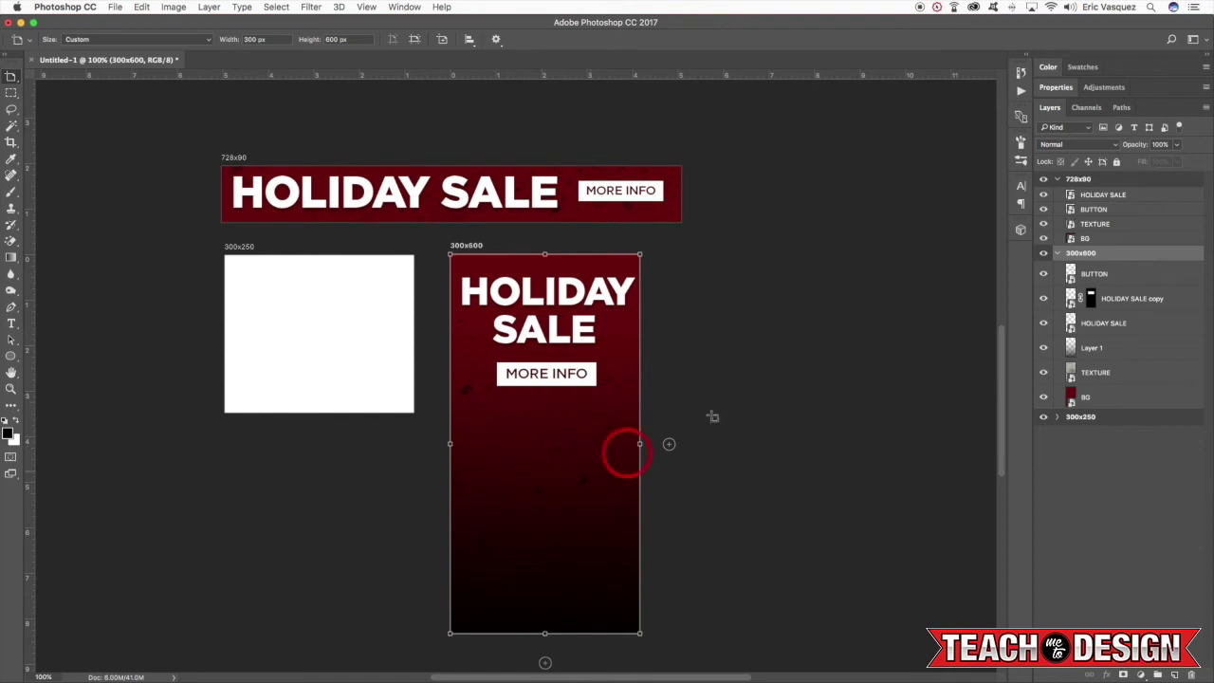
# Step: Duplicate the HOLIDAY SALE, BUTTON, TEXTURE and BG layers of the 728x90 artboard and move the copies into the 300x250 artboard
pyautogui.click(1058, 253)
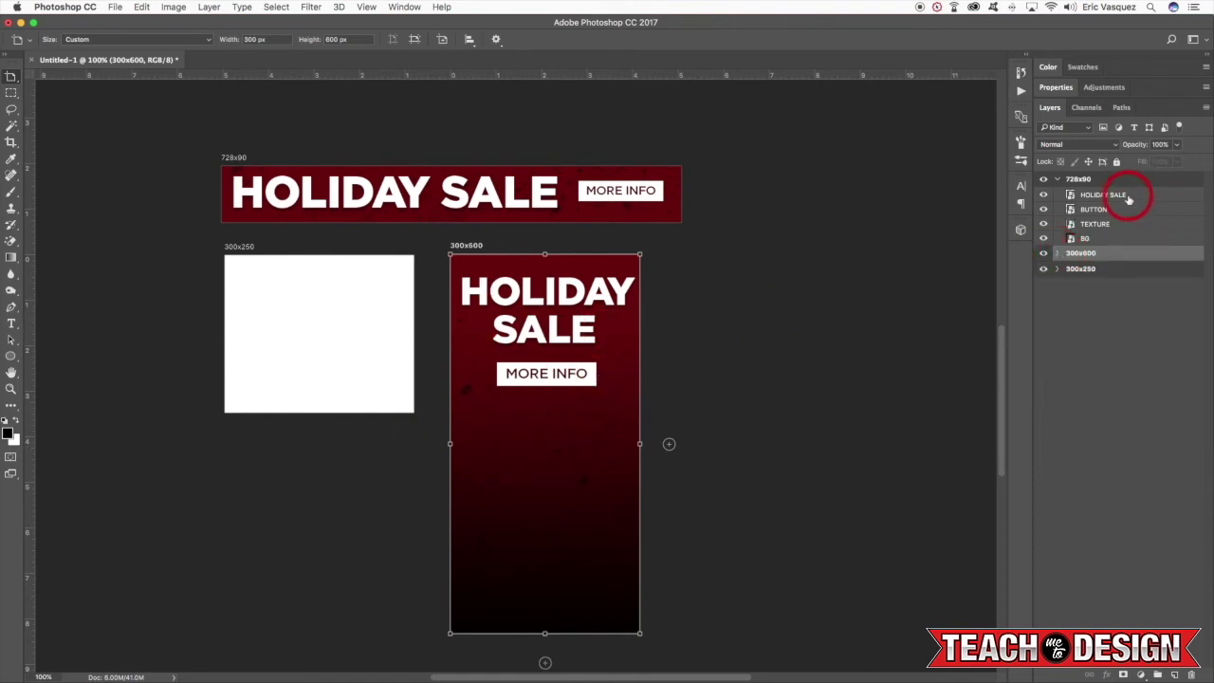
pyautogui.click(1129, 199)
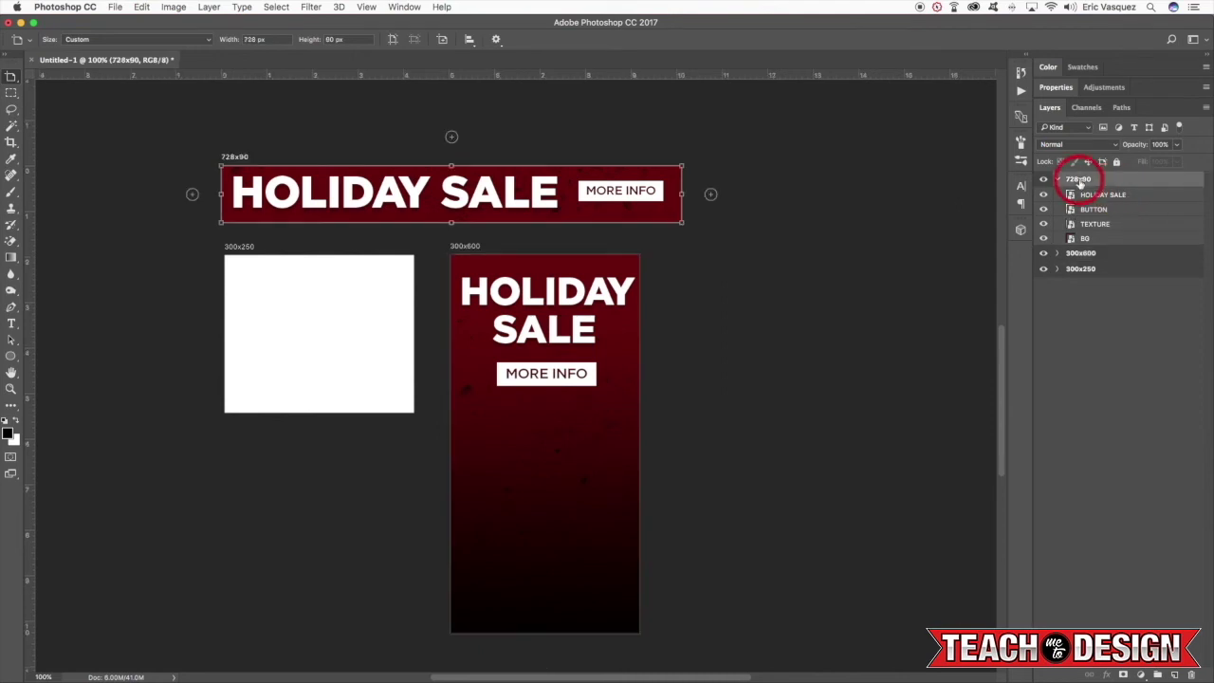
pyautogui.click(1116, 196)
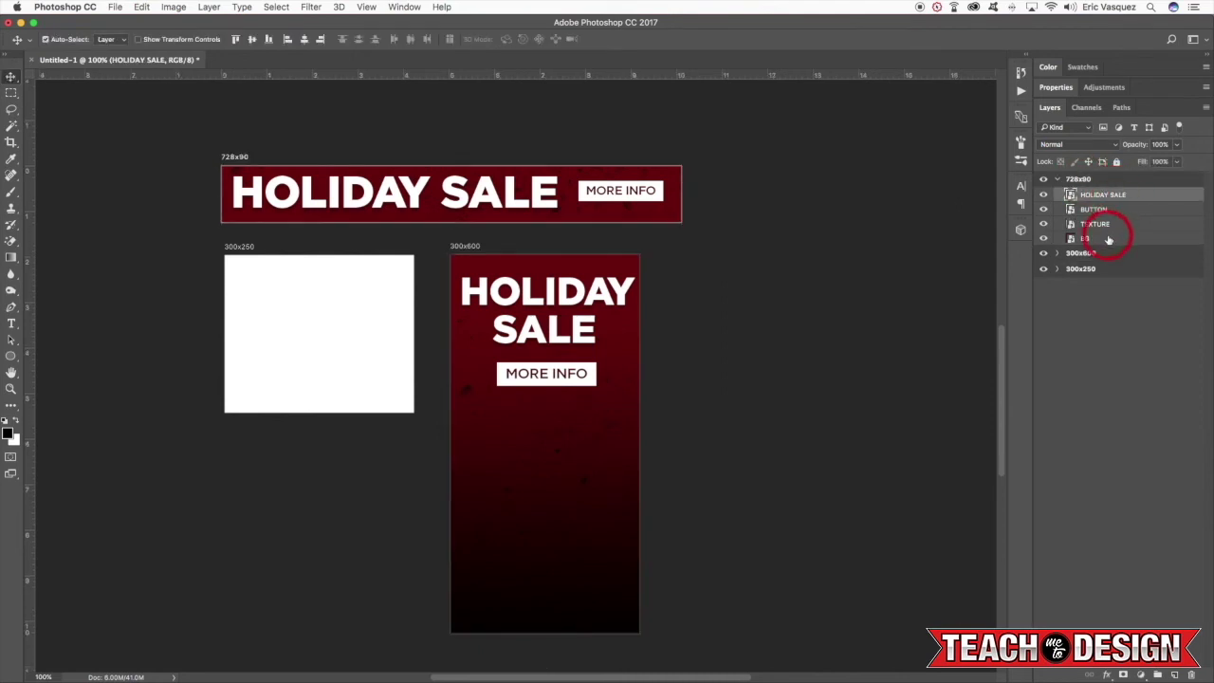
pyautogui.keyDown('shift'); pyautogui.click(1108, 239); pyautogui.keyUp('shift')
pyautogui.press('super+j')
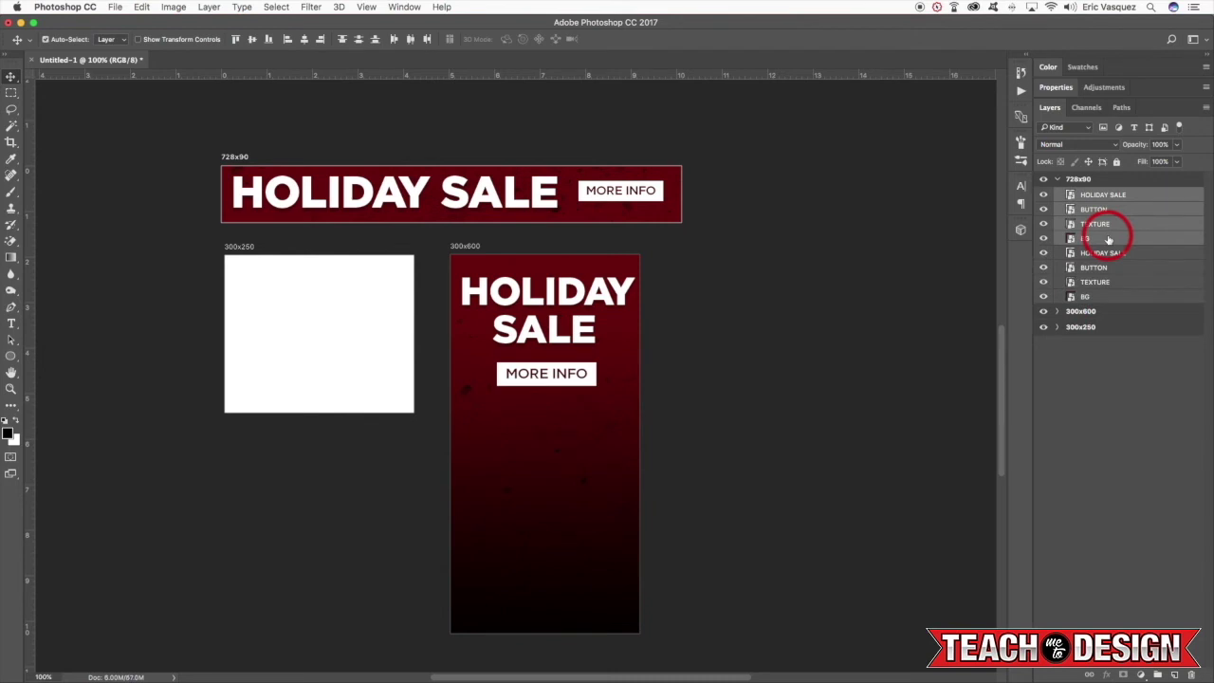
pyautogui.moveTo(1108, 239); pyautogui.dragTo(1089, 327)
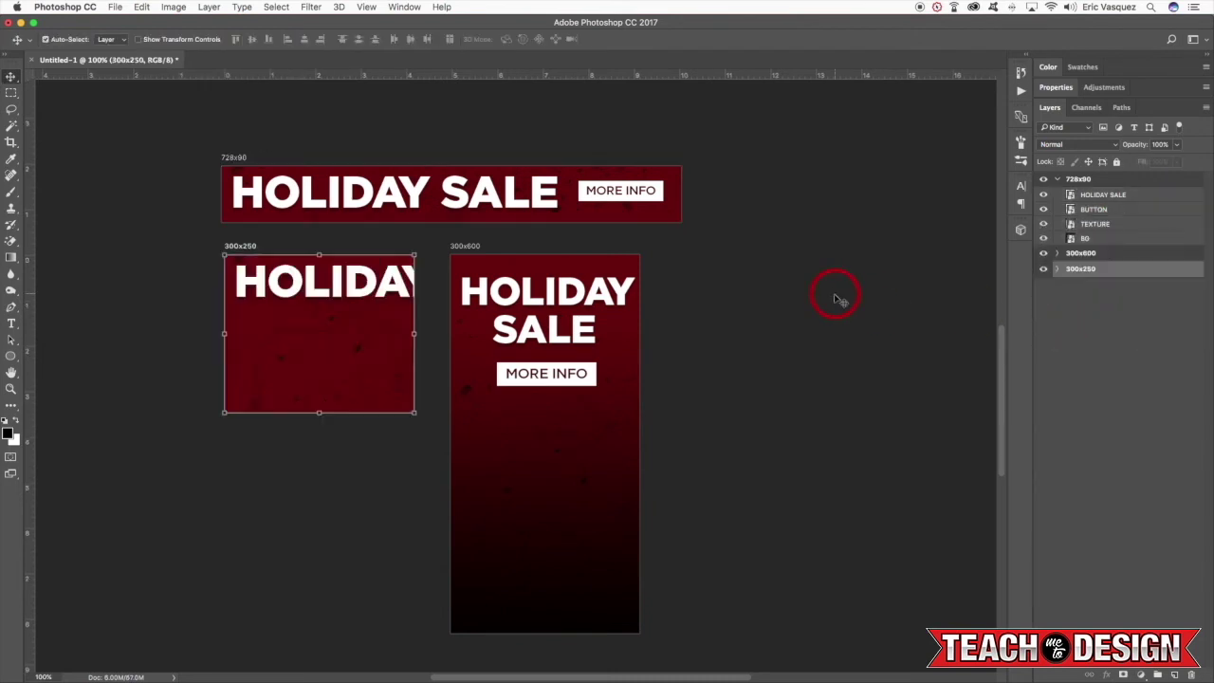
# Step: Move the 300x250 BUTTON layer left and down until it sits roughly centred in the lower part of that artboard
pyautogui.click(1057, 179)
pyautogui.hotkey('shift', 'v')
pyautogui.click(1059, 210)
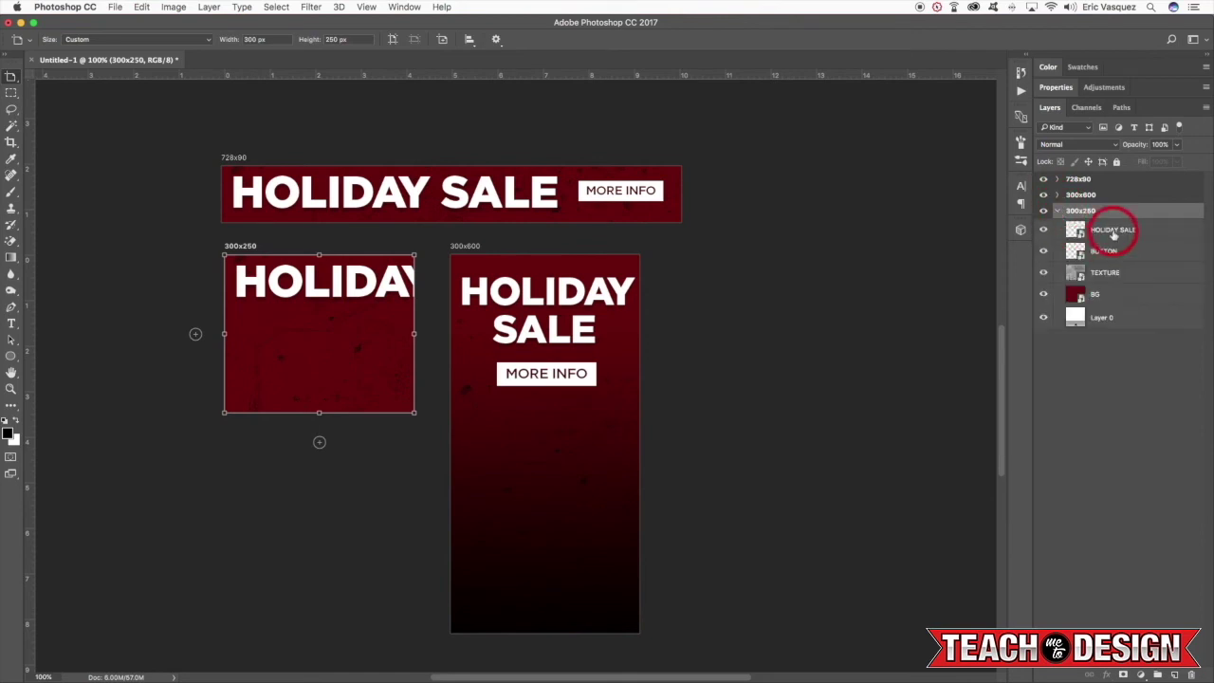
pyautogui.click(1121, 252)
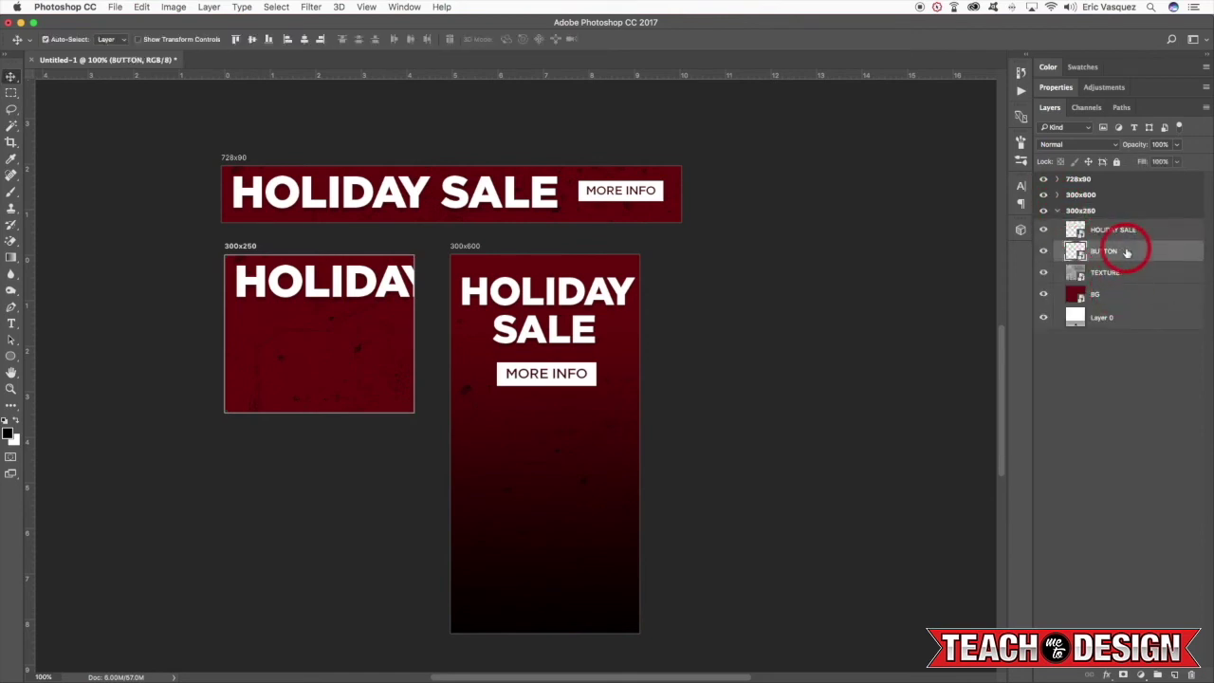
pyautogui.hotkey('shift', 'Left')
pyautogui.hotkey('shift', 'Left')
pyautogui.hotkey('shift', 'Left')
pyautogui.hotkey('shift', 'Left')
pyautogui.hotkey('shift', 'Left')
pyautogui.hotkey('shift', 'Left')
pyautogui.hotkey('shift', 'Left')
pyautogui.hotkey('shift', 'Left')
pyautogui.hotkey('shift', 'Left')
pyautogui.hotkey('shift', 'Left')
pyautogui.hotkey('shift', 'Left')
pyautogui.hotkey('shift', 'Left')
pyautogui.hotkey('shift', 'Left')
pyautogui.hotkey('shift', 'Left')
pyautogui.hotkey('shift', 'Left')
pyautogui.hotkey('shift', 'Left')
pyautogui.hotkey('shift', 'Left')
pyautogui.hotkey('shift', 'Left')
pyautogui.hotkey('shift', 'Left')
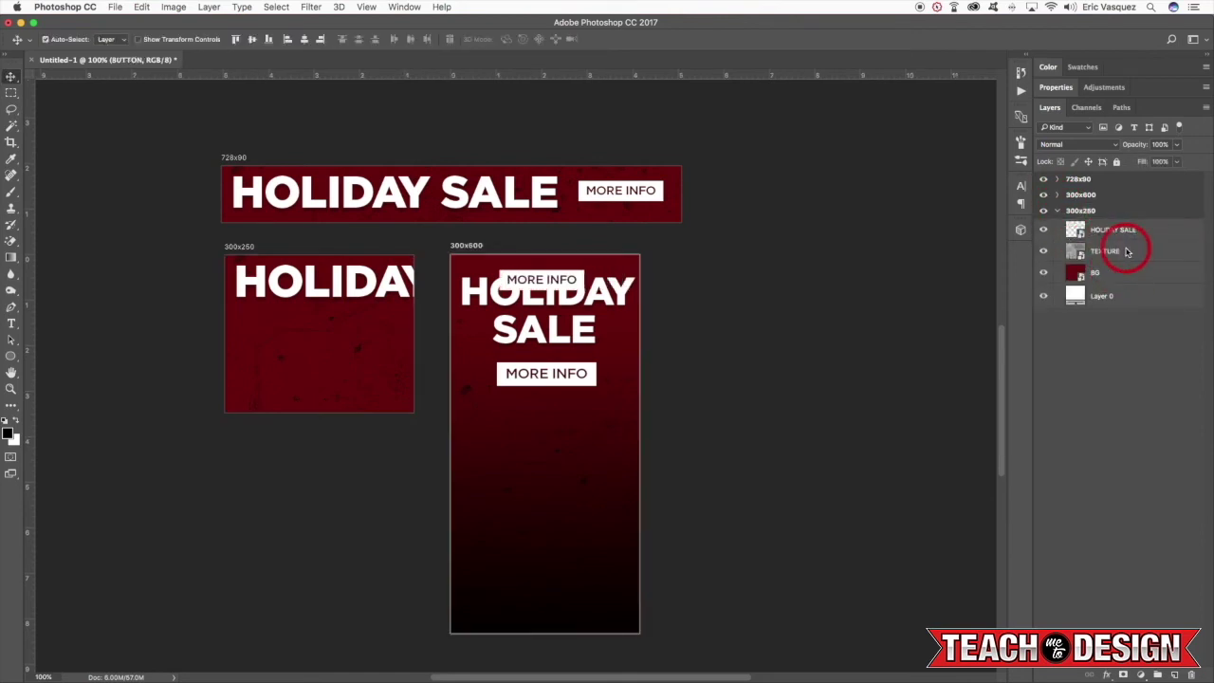
pyautogui.hotkey('shift', 'Left')
pyautogui.hotkey('shift', 'Left')
pyautogui.hotkey('shift', 'Left')
pyautogui.hotkey('shift', 'Left')
pyautogui.hotkey('shift', 'Left')
pyautogui.hotkey('shift', 'Left')
pyautogui.hotkey('shift', 'Left')
pyautogui.hotkey('shift', 'Left')
pyautogui.hotkey('shift', 'Left')
pyautogui.hotkey('shift', 'Left')
pyautogui.hotkey('shift', 'Left')
pyautogui.hotkey('shift', 'Left')
pyautogui.hotkey('shift', 'Left')
pyautogui.hotkey('shift', 'Left')
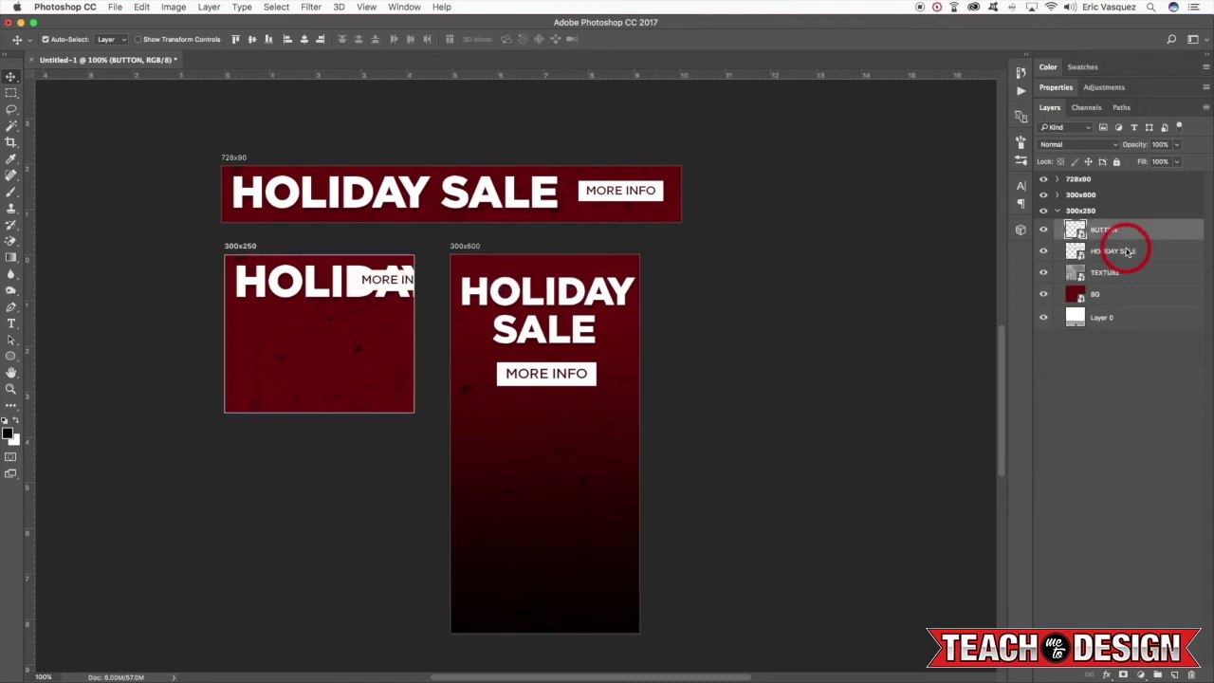
pyautogui.hotkey('shift', 'Down')
pyautogui.hotkey('shift', 'Down')
pyautogui.hotkey('shift', 'Down')
pyautogui.hotkey('shift', 'Down')
pyautogui.hotkey('shift', 'Down')
pyautogui.hotkey('shift', 'Down')
pyautogui.hotkey('shift', 'Down')
pyautogui.hotkey('shift', 'Down')
pyautogui.hotkey('shift', 'Down')
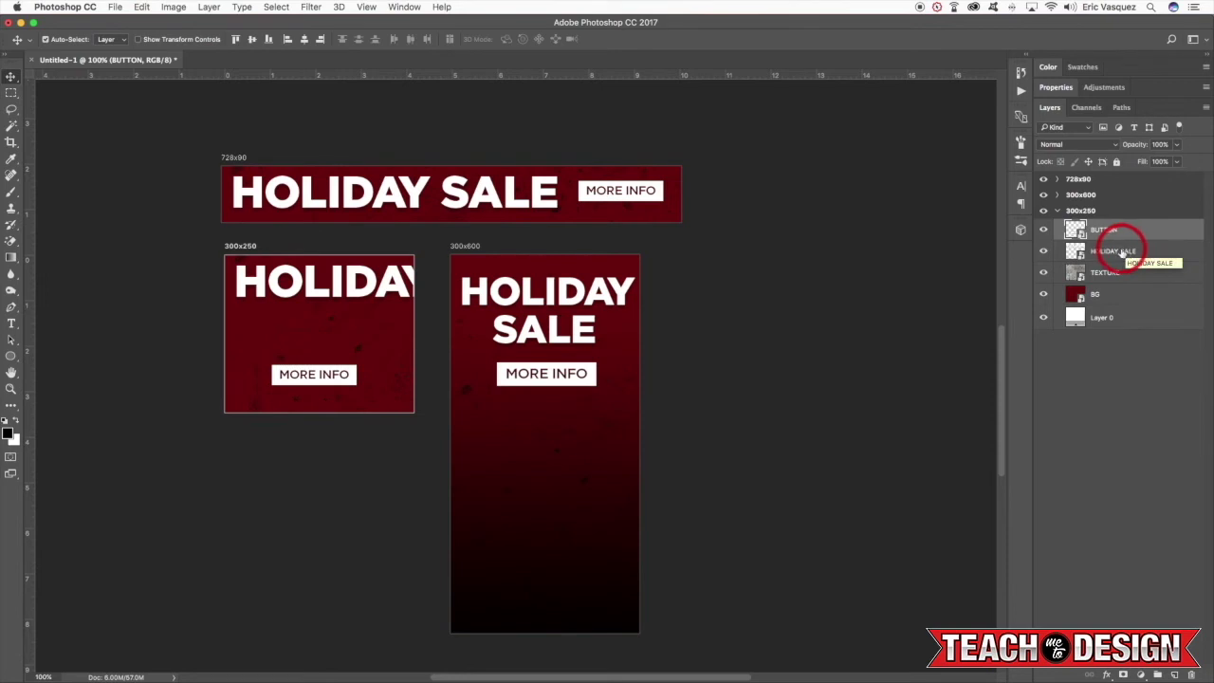
# Step: Scale down the 300x250 HOLIDAY SALE layer until the word HOLIDAY fits the artboard's width, and nudge it down slightly
pyautogui.click(1128, 251)
pyautogui.press('super+t')
pyautogui.moveTo(546, 296); pyautogui.dragTo(516, 302)
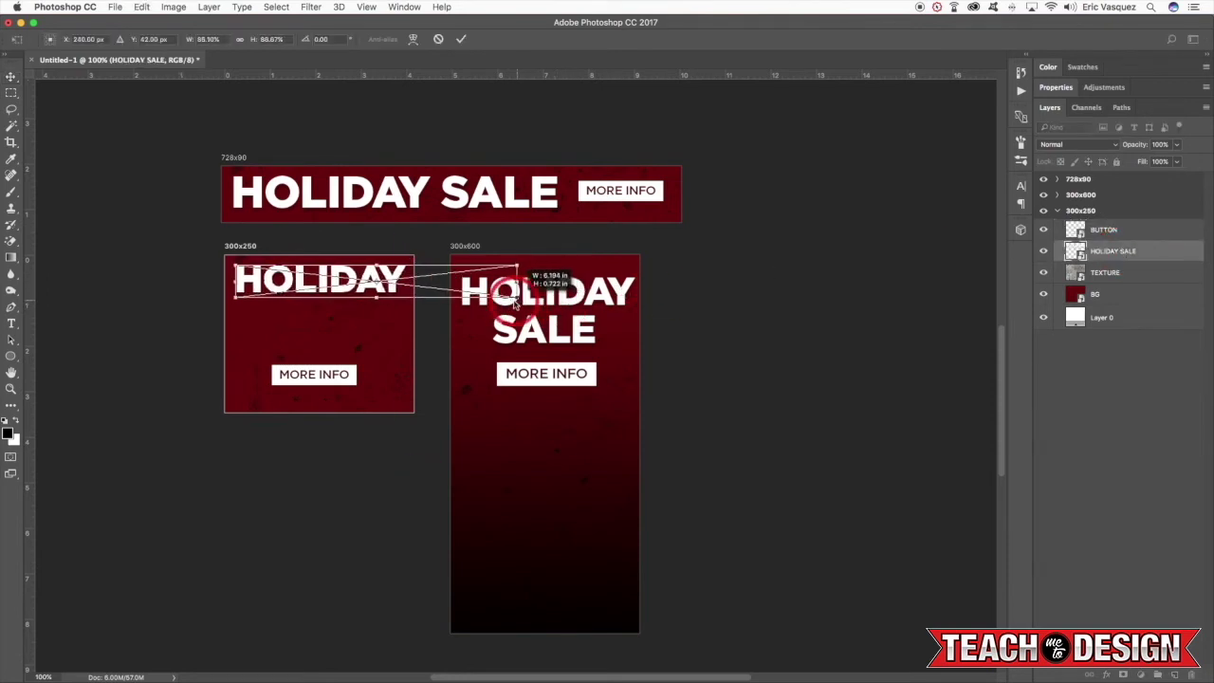
pyautogui.press('Return')
pyautogui.hotkey('shift', 'Down')
pyautogui.hotkey('shift', 'Down')
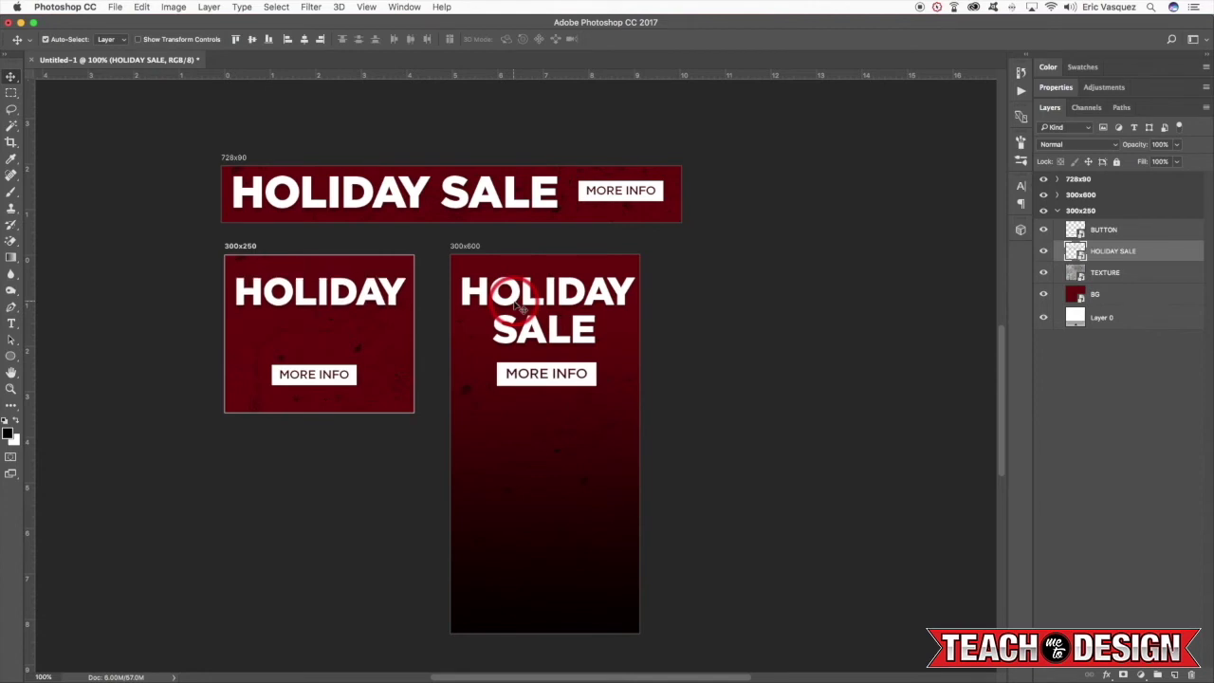
# Step: Duplicate the 300x250 HOLIDAY SALE layer, put the copy beneath the original, and shift it until SALE is centred under HOLIDAY
pyautogui.hscroll(-1, 346, 300)
pyautogui.press('super+j')
pyautogui.press('super+[')
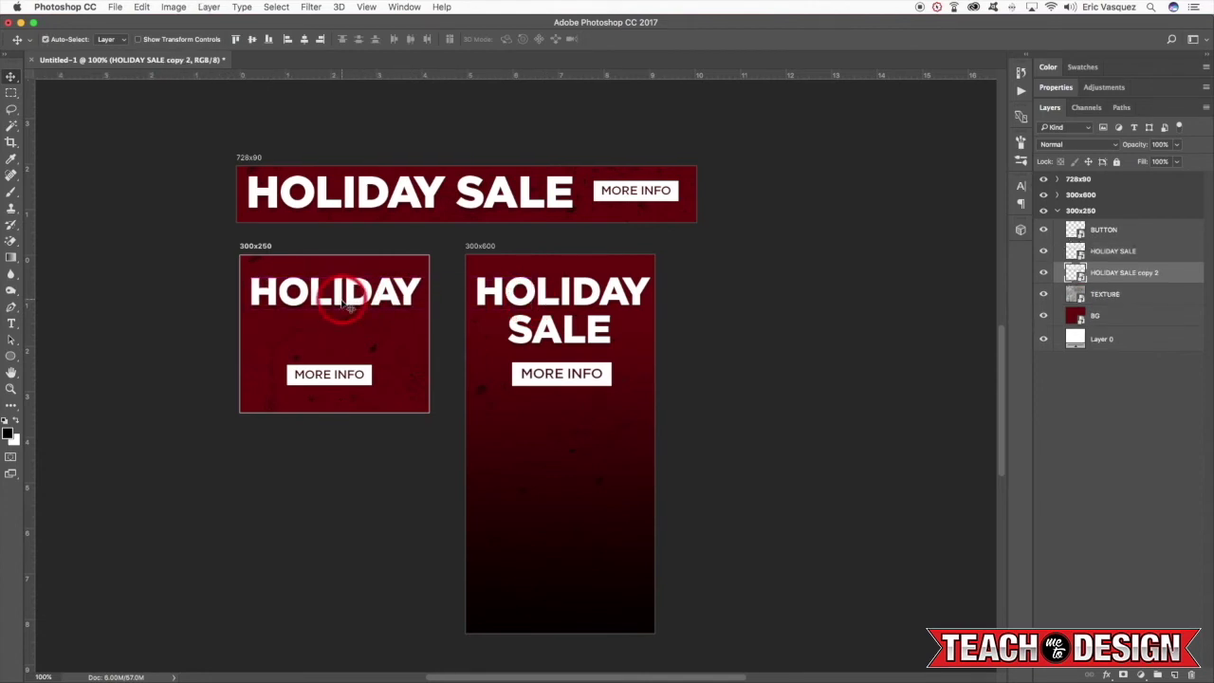
pyautogui.hotkey('shift', 'Down')
pyautogui.hotkey('shift', 'Down')
pyautogui.hotkey('shift', 'Down')
pyautogui.hotkey('shift', 'Down')
pyautogui.hotkey('shift', 'Down')
pyautogui.hotkey('shift', 'Left')
pyautogui.hotkey('shift', 'Left')
pyautogui.hotkey('shift', 'Left')
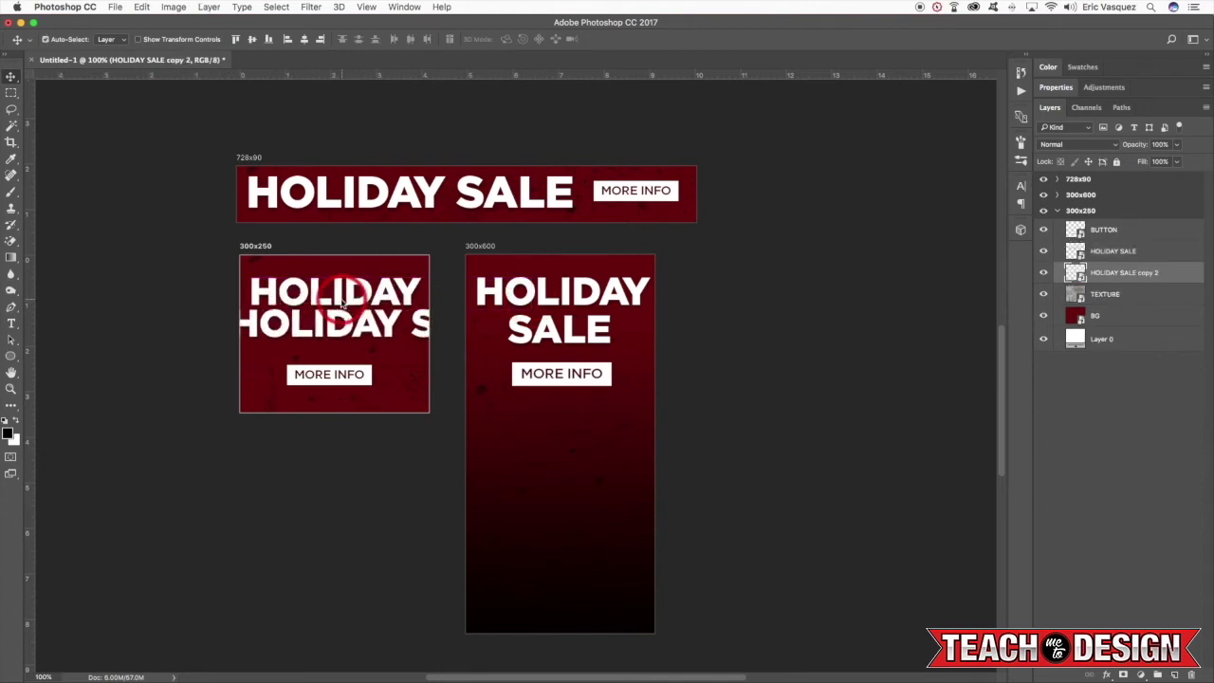
pyautogui.hotkey('shift', 'Left')
pyautogui.hotkey('shift', 'Left')
pyautogui.hotkey('shift', 'Left')
pyautogui.hotkey('shift', 'Left')
pyautogui.hotkey('shift', 'Left')
pyautogui.hotkey('shift', 'Left')
pyautogui.hotkey('shift', 'Left')
pyautogui.hotkey('shift', 'Left')
pyautogui.hotkey('shift', 'Left')
pyautogui.hotkey('shift', 'Left')
pyautogui.hotkey('shift', 'Left')
pyautogui.hotkey('shift', 'Left')
pyautogui.hotkey('shift', 'Left')
pyautogui.hotkey('shift', 'Left')
pyautogui.hotkey('shift', 'Left')
pyautogui.hotkey('shift', 'Left')
pyautogui.hotkey('shift', 'Left')
pyautogui.hotkey('shift', 'Left')
pyautogui.hotkey('shift', 'Left')
pyautogui.hotkey('shift', 'Left')
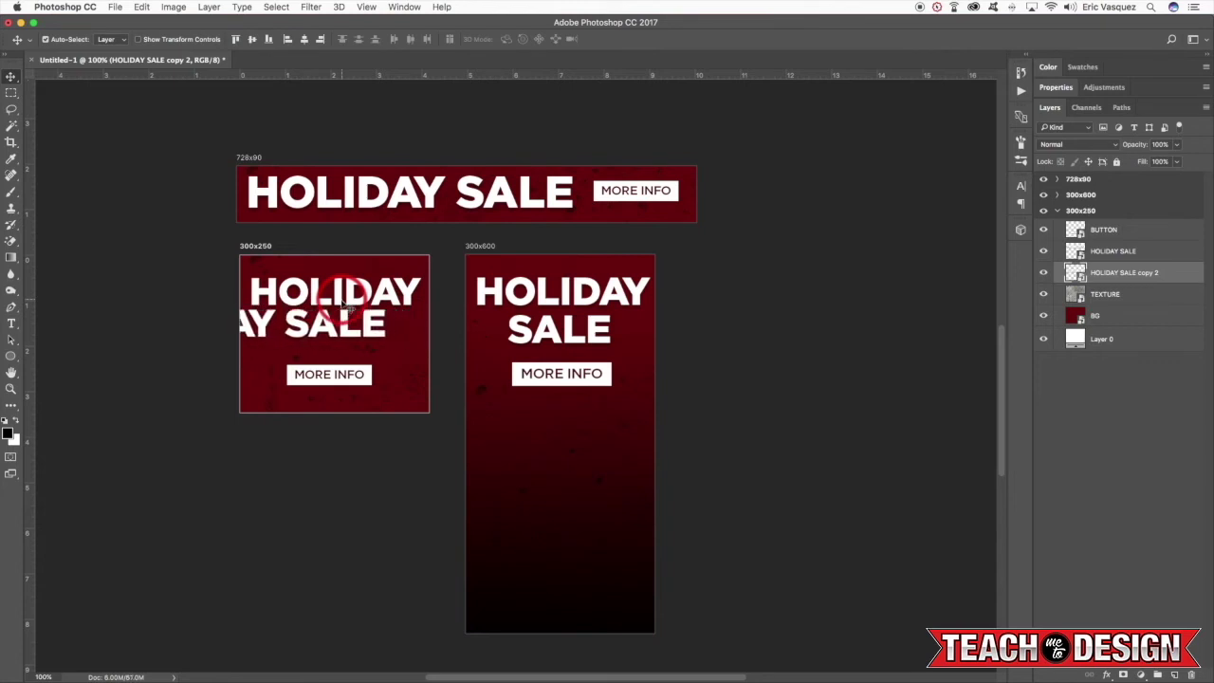
pyautogui.press('Left')
pyautogui.press('Left')
pyautogui.press('Left')
pyautogui.press('Left')
pyautogui.press('Left')
pyautogui.press('Left')
# Step: Marquee-select the word SALE on the 300x250 artboard, mask the HOLIDAY SALE copy to it, and collapse the artboard's layers
pyautogui.press('m')
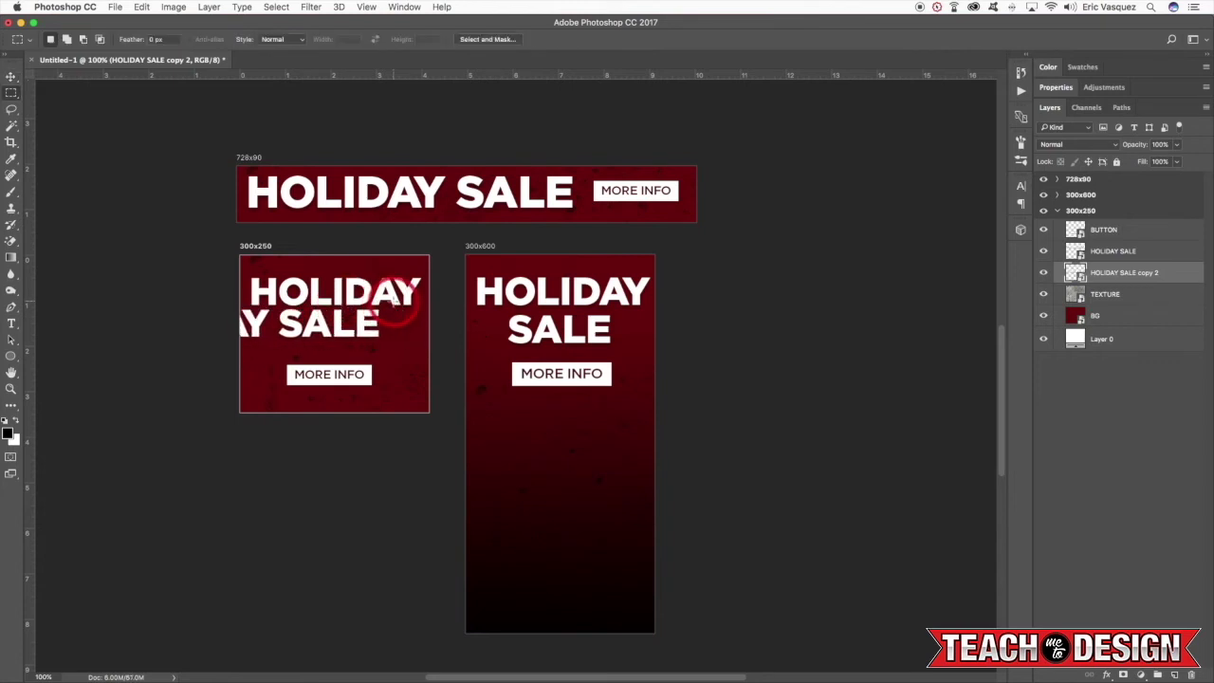
pyautogui.moveTo(394, 302); pyautogui.dragTo(273, 349)
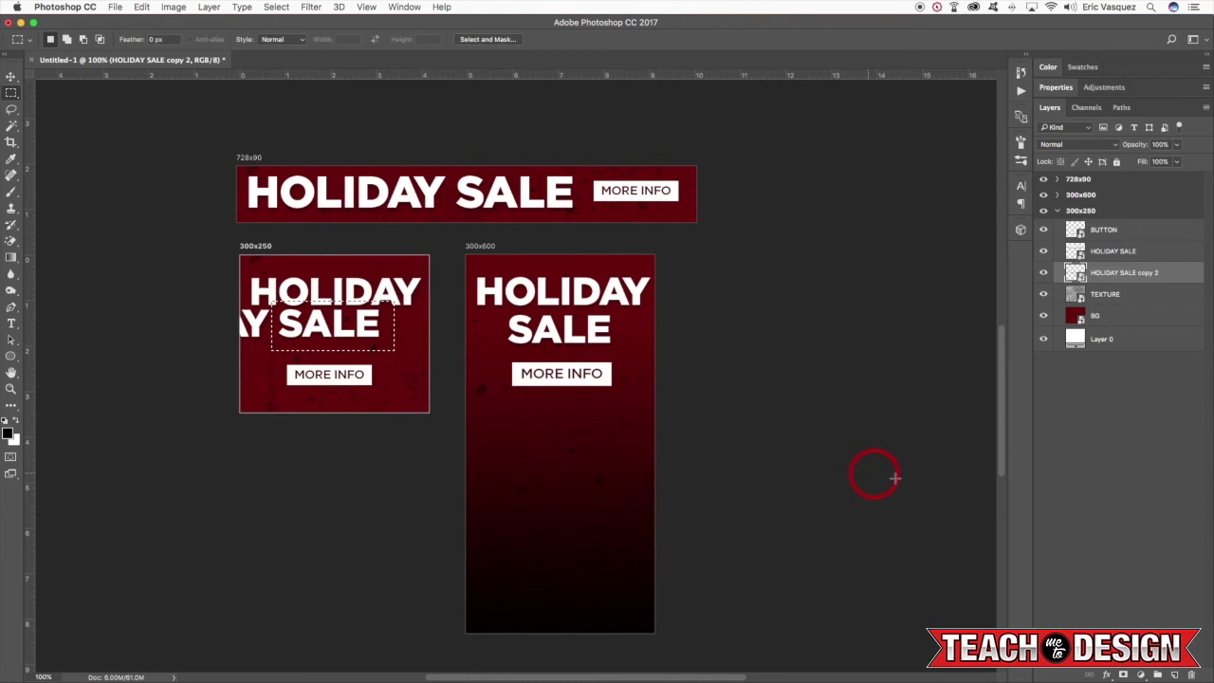
pyautogui.click(1122, 674)
pyautogui.press('v')
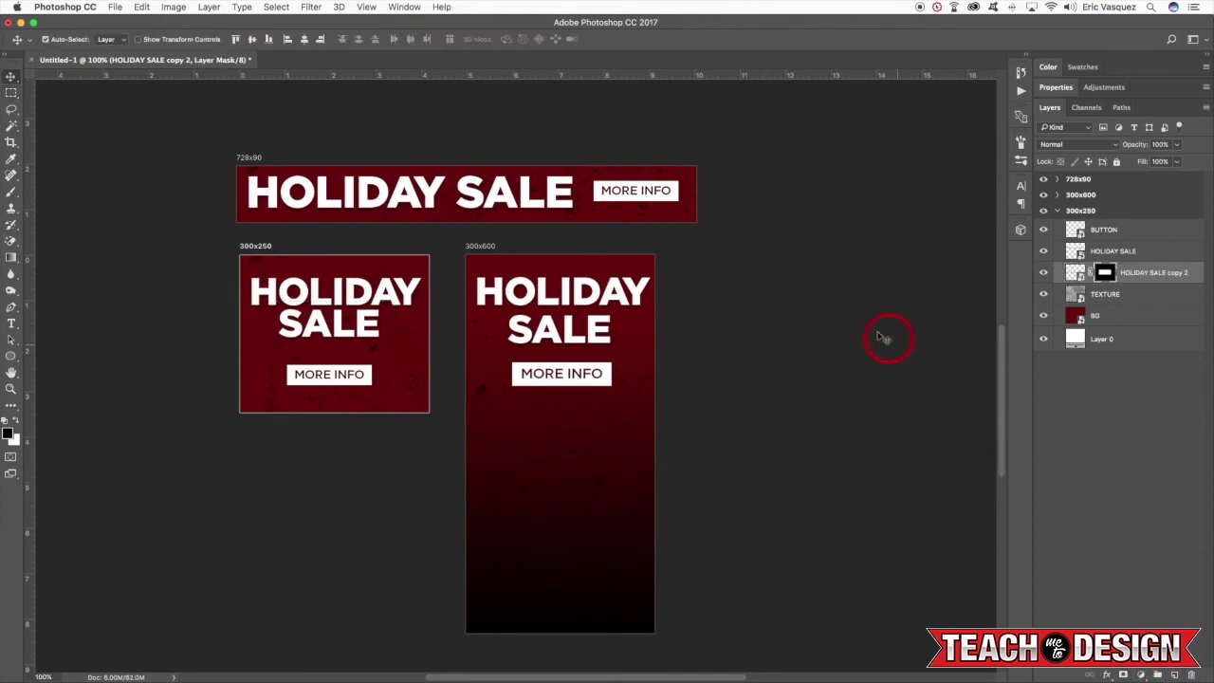
pyautogui.scroll(2, 894, 333)
pyautogui.click(1059, 213)
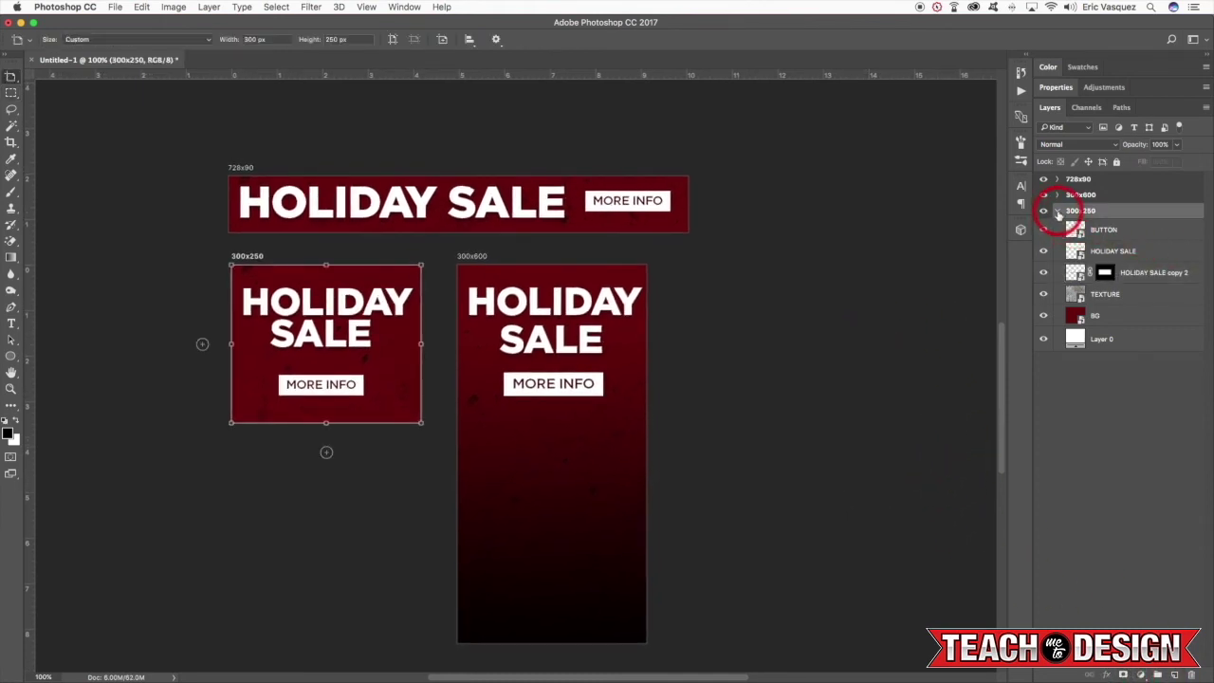
pyautogui.moveTo(763, 290); pyautogui.dragTo(771, 278)
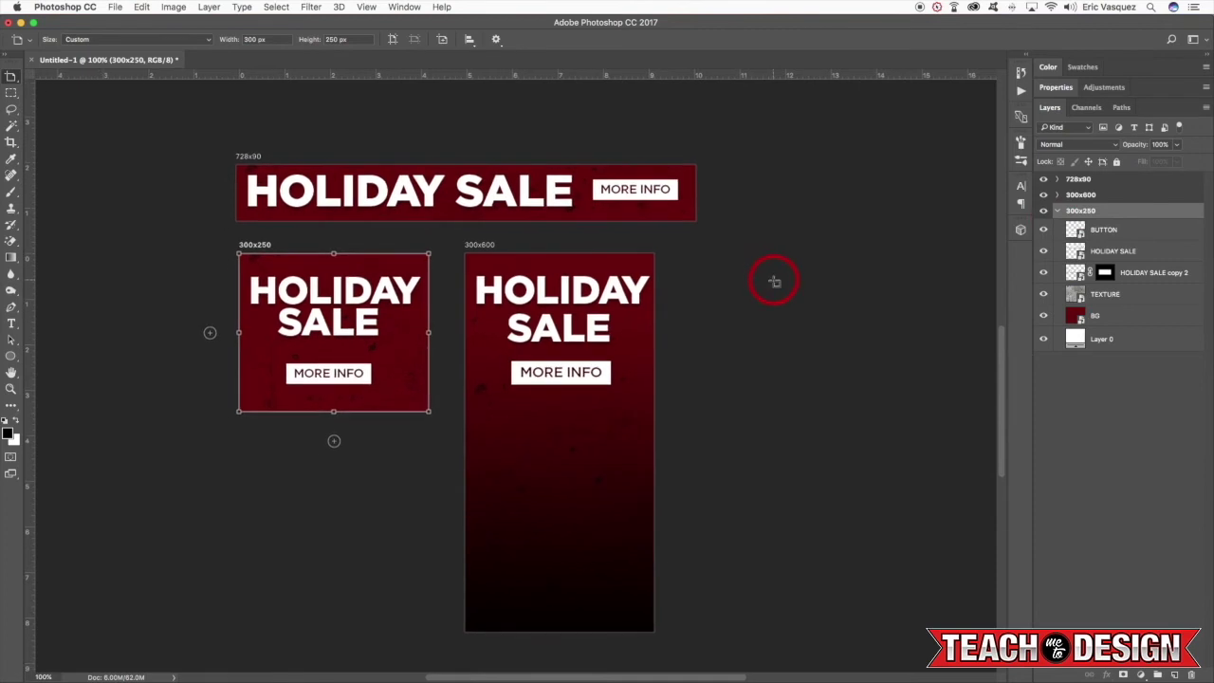
pyautogui.click(1057, 210)
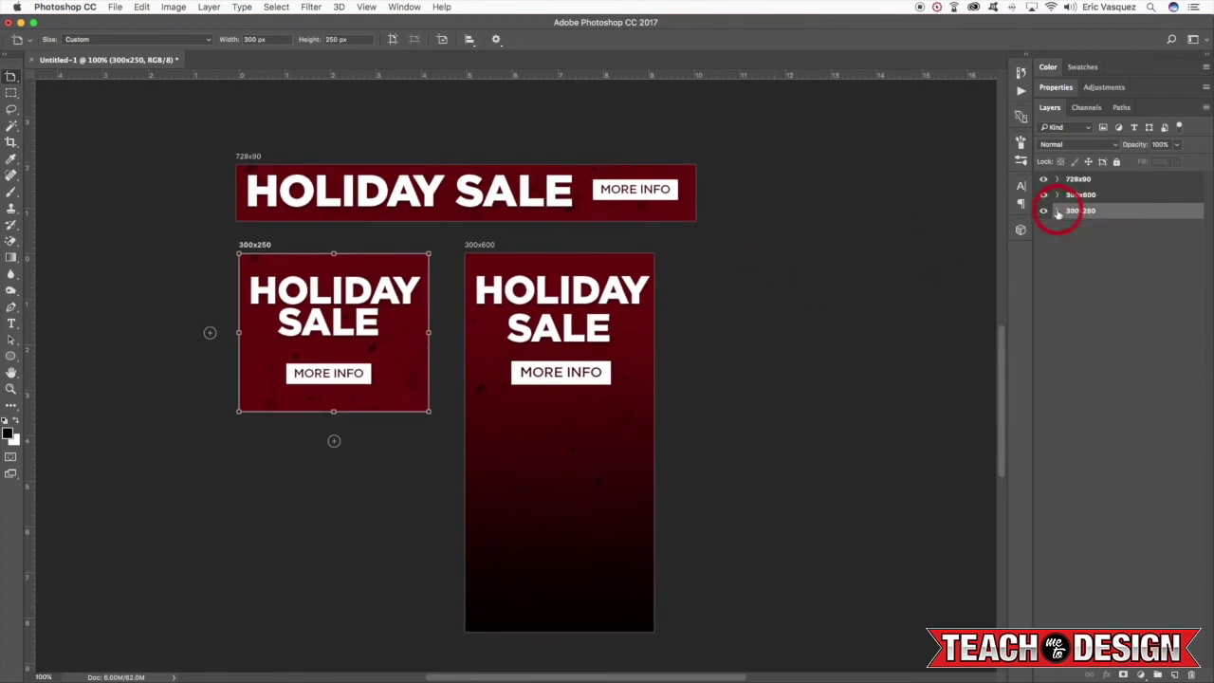
# Step: Select the MORE INFO button on the 728x90 artboard and open the contents of its BUTTON smart object
pyautogui.click(646, 192)
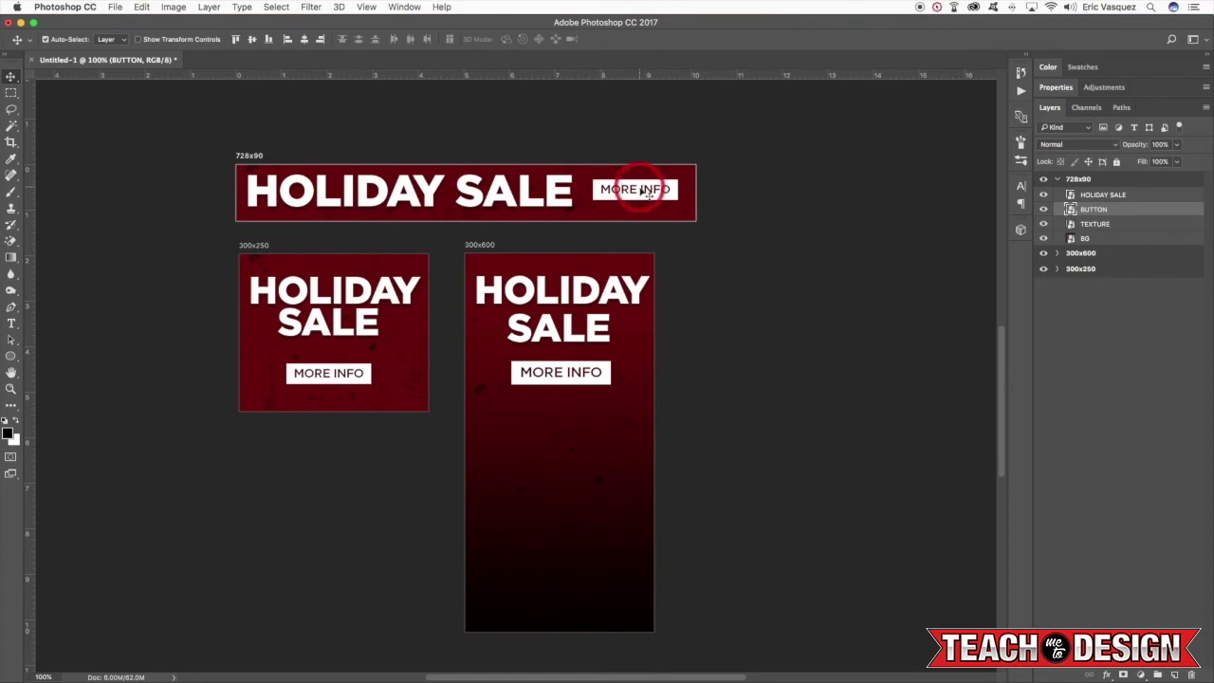
pyautogui.click(633, 193)
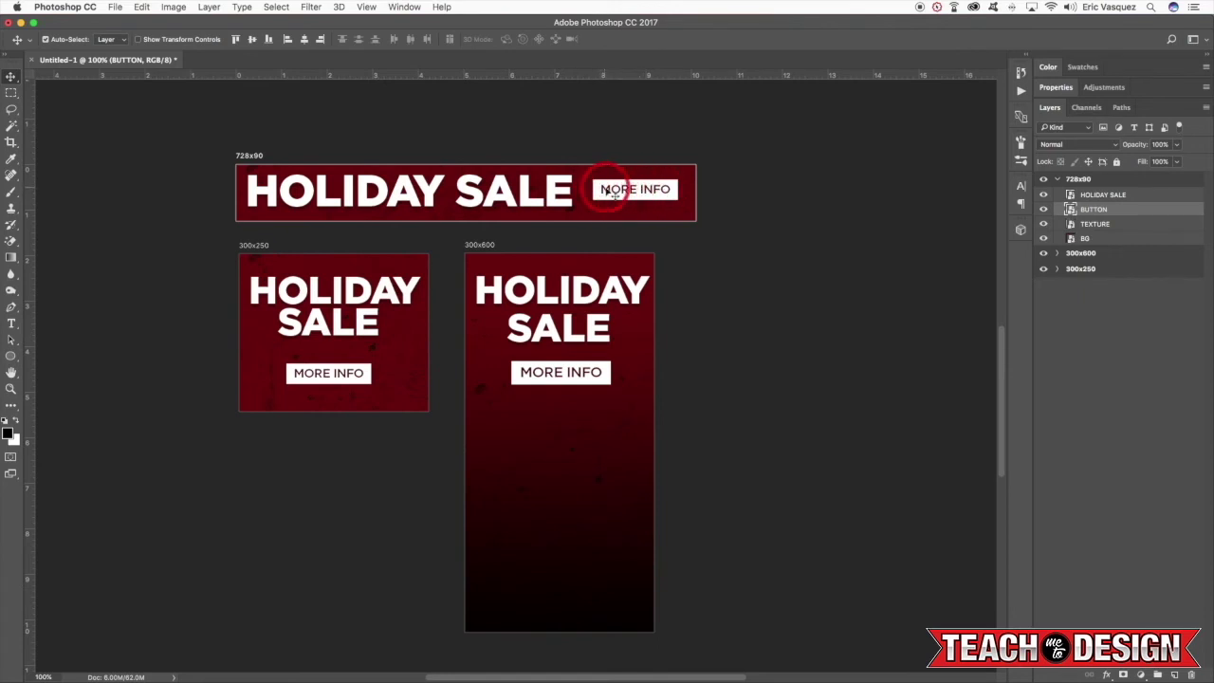
pyautogui.click(924, 230)
pyautogui.click(1069, 210)
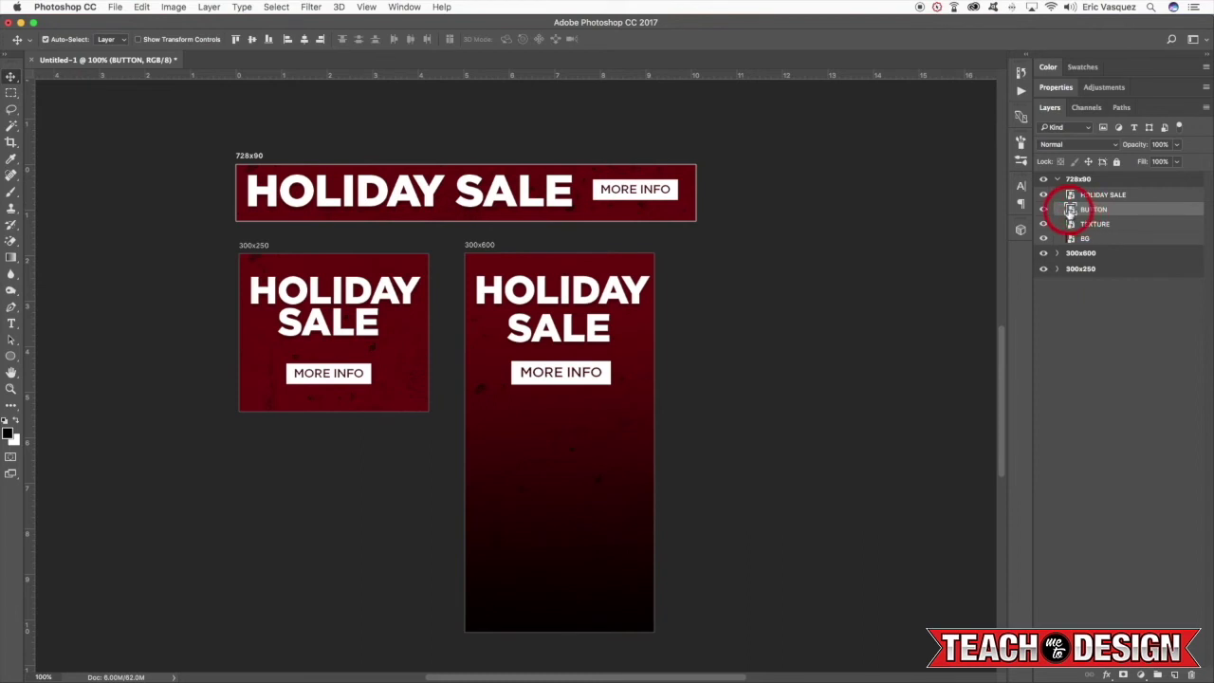
pyautogui.click(643, 189)
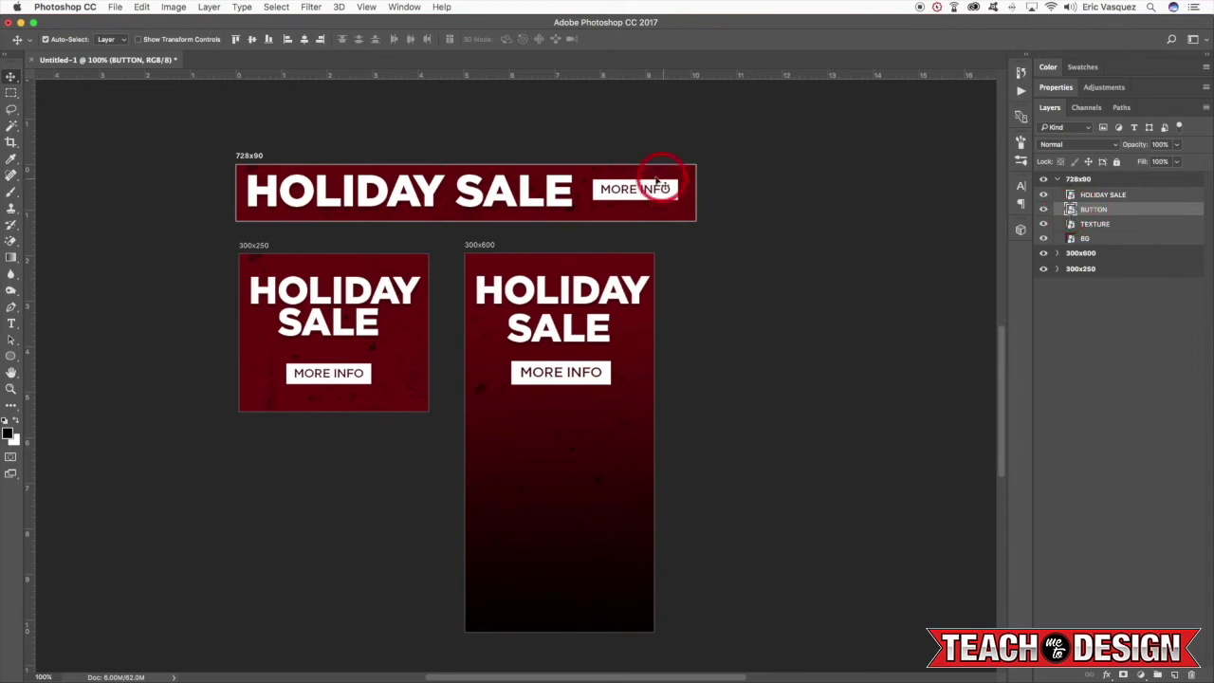
pyautogui.click(1072, 211)
pyautogui.doubleClick(1072, 211)
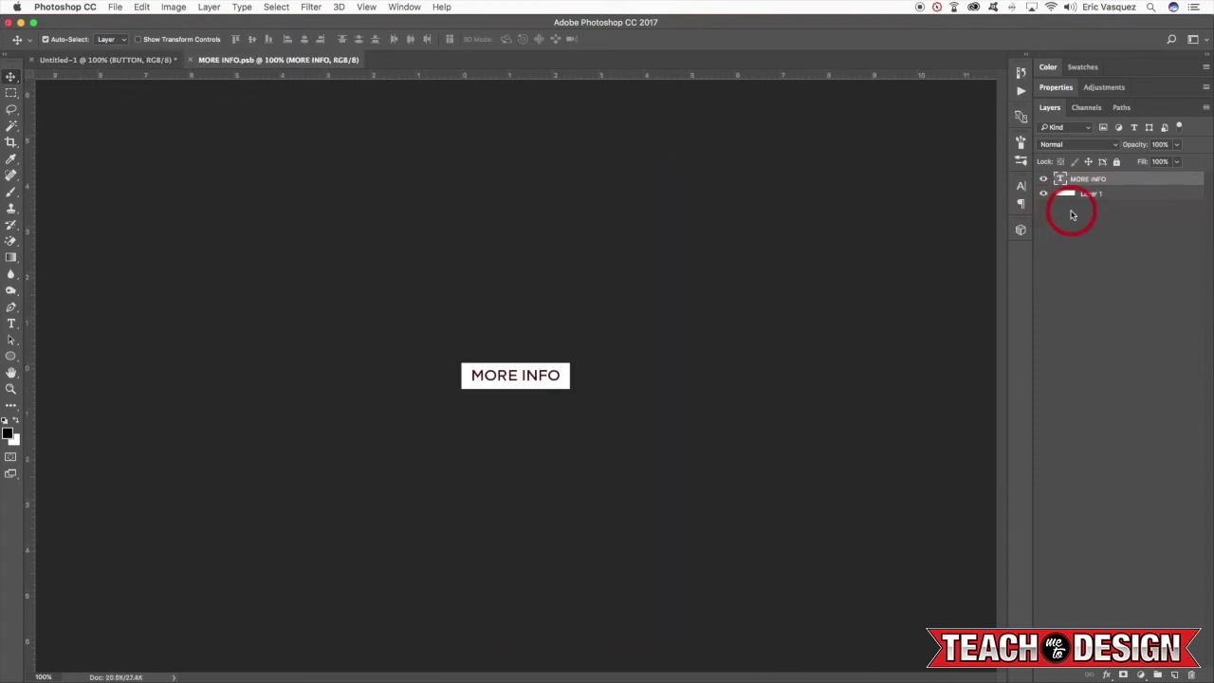
# Step: Apply a bright yellow Color Overlay to the button's background rectangle on Layer 1
pyautogui.click(1191, 194)
pyautogui.doubleClick(1193, 194)
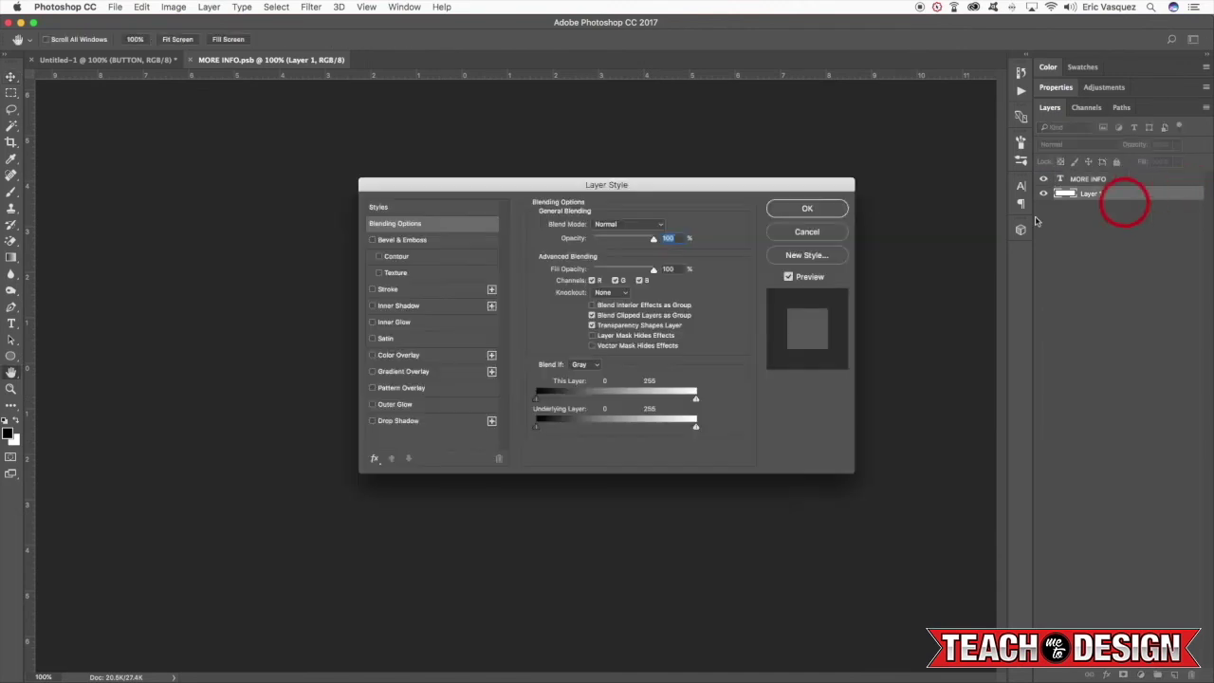
pyautogui.moveTo(431, 186); pyautogui.dragTo(753, 199)
pyautogui.click(944, 389)
pyautogui.click(945, 407)
pyautogui.click(998, 240)
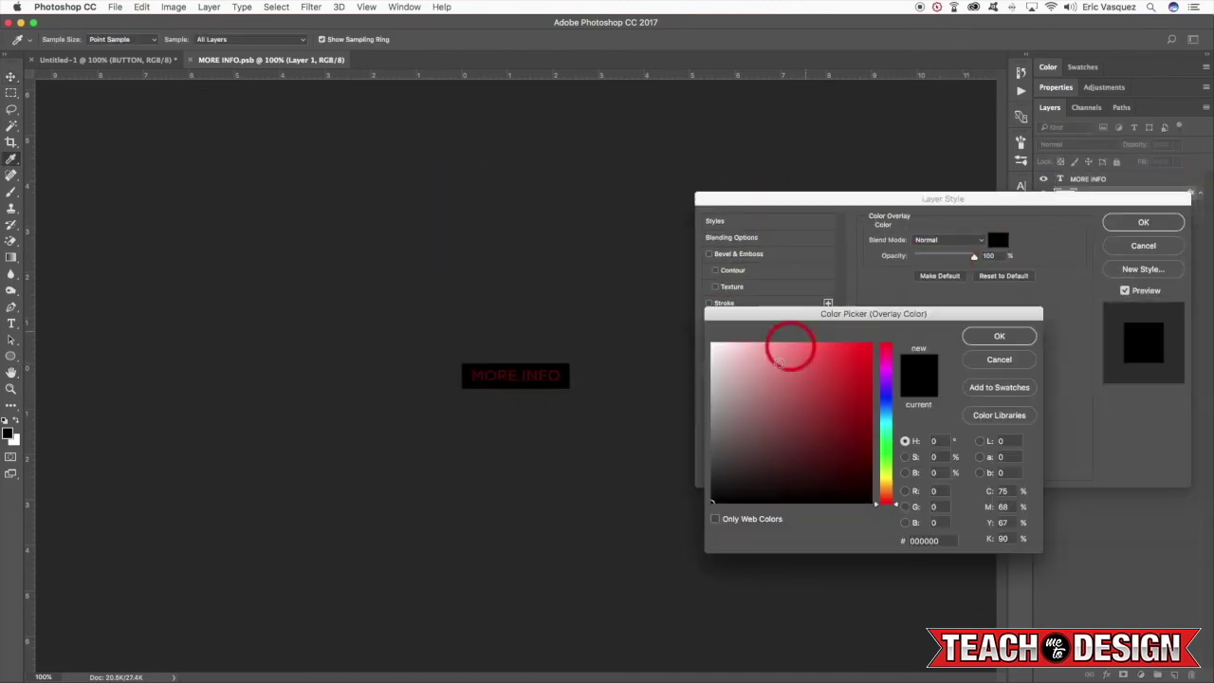
pyautogui.moveTo(787, 339); pyautogui.dragTo(867, 344)
pyautogui.moveTo(891, 485); pyautogui.dragTo(882, 477)
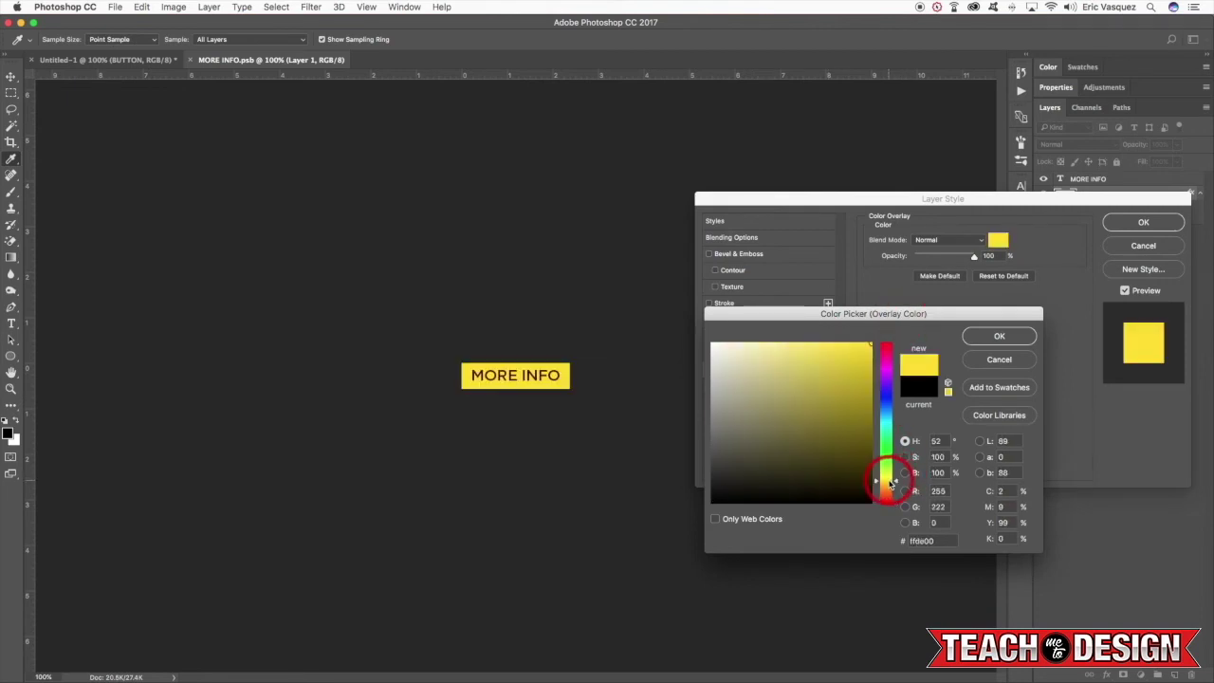
pyautogui.click(863, 355)
pyautogui.click(999, 336)
pyautogui.click(1119, 222)
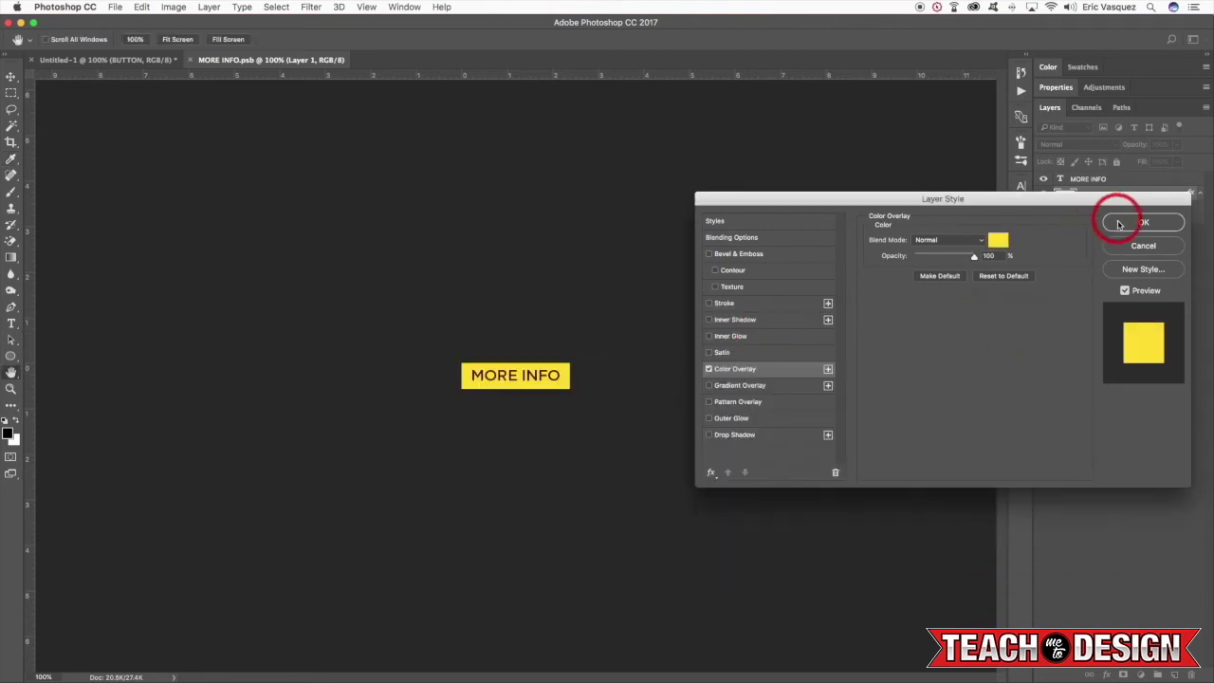
# Step: Apply a bright red Color Overlay to the MORE INFO text layer, and save and close the smart object's document
pyautogui.click(1197, 181)
pyautogui.doubleClick(1200, 183)
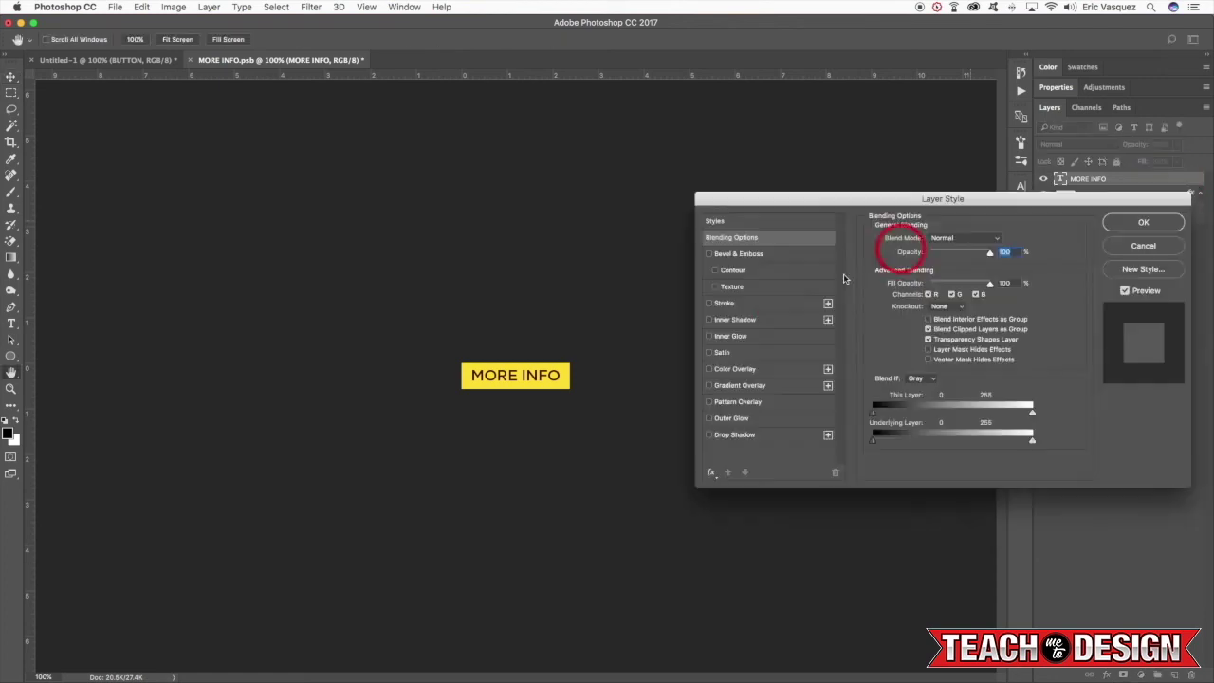
pyautogui.click(727, 372)
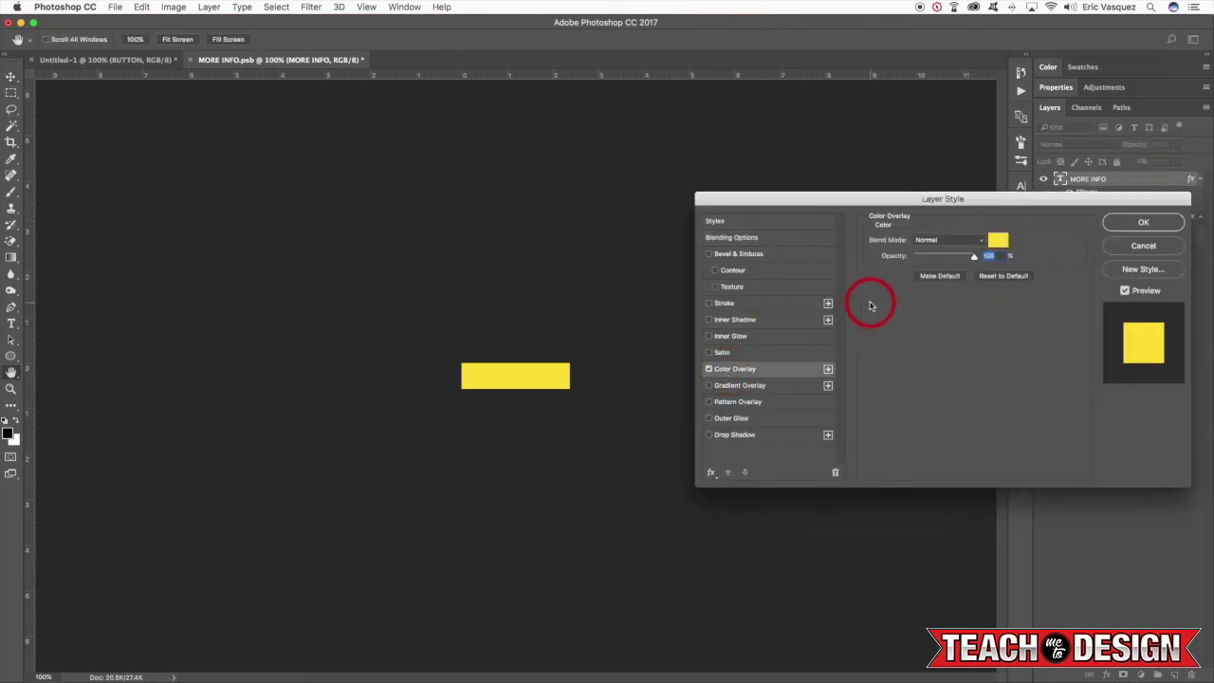
pyautogui.click(998, 239)
pyautogui.moveTo(838, 433); pyautogui.dragTo(915, 521)
pyautogui.moveTo(885, 446); pyautogui.dragTo(885, 331)
pyautogui.click(873, 344)
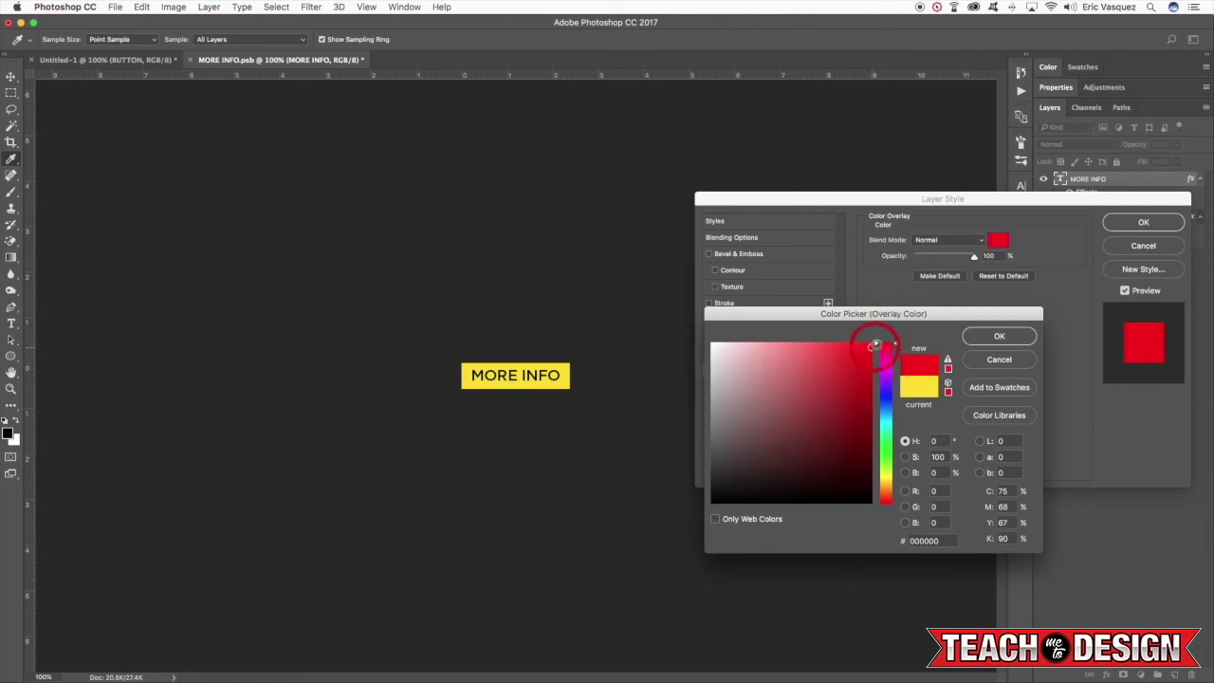
pyautogui.click(1000, 336)
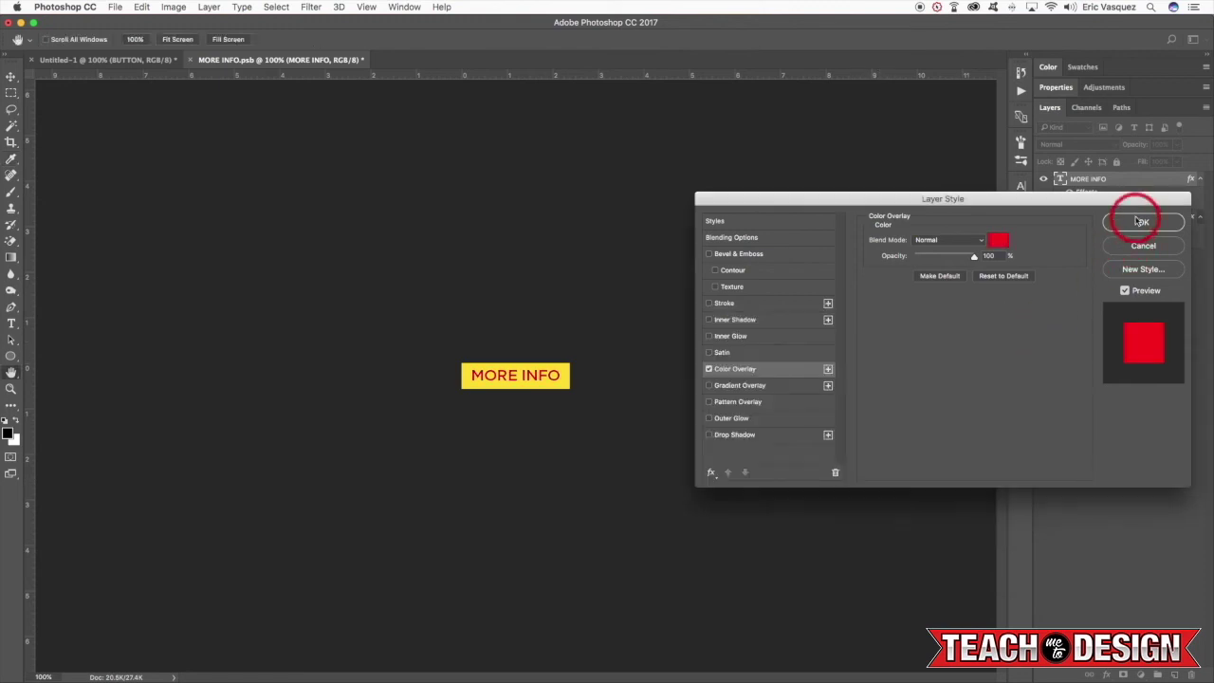
pyautogui.click(1134, 220)
pyautogui.press('super+w')
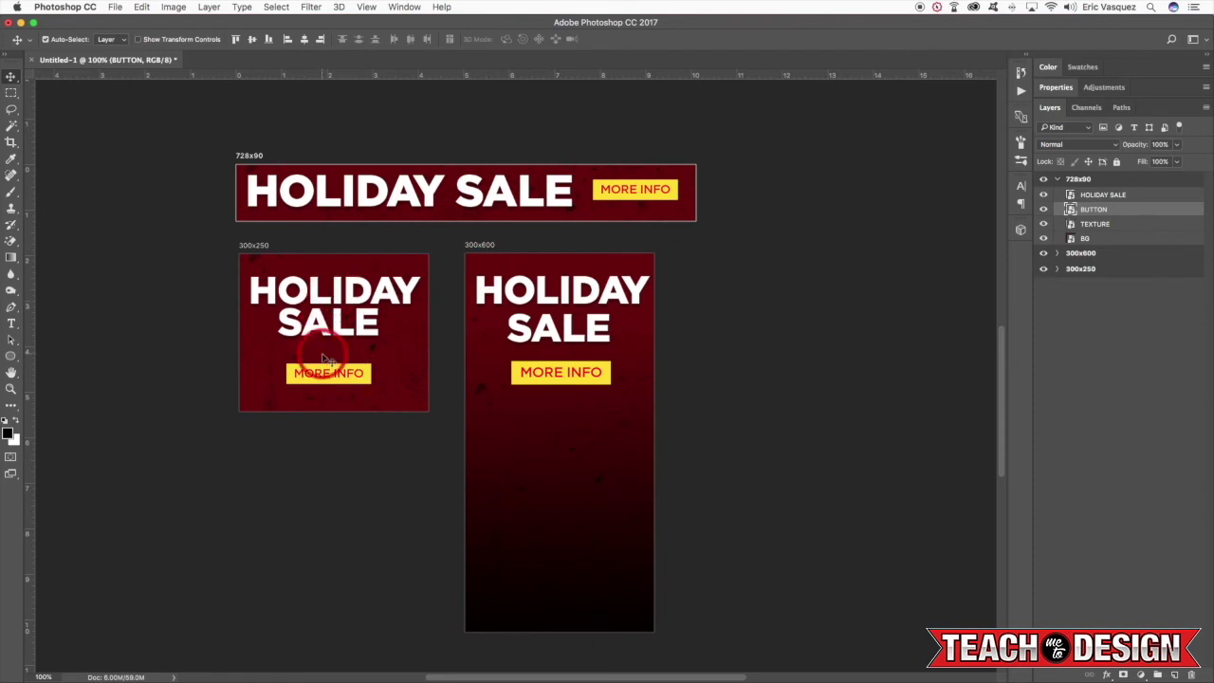
# Step: Open the 728x90 artboard's BG smart object, apply a bright red Color Overlay to its BG layer, and save and close it
pyautogui.click(1071, 224)
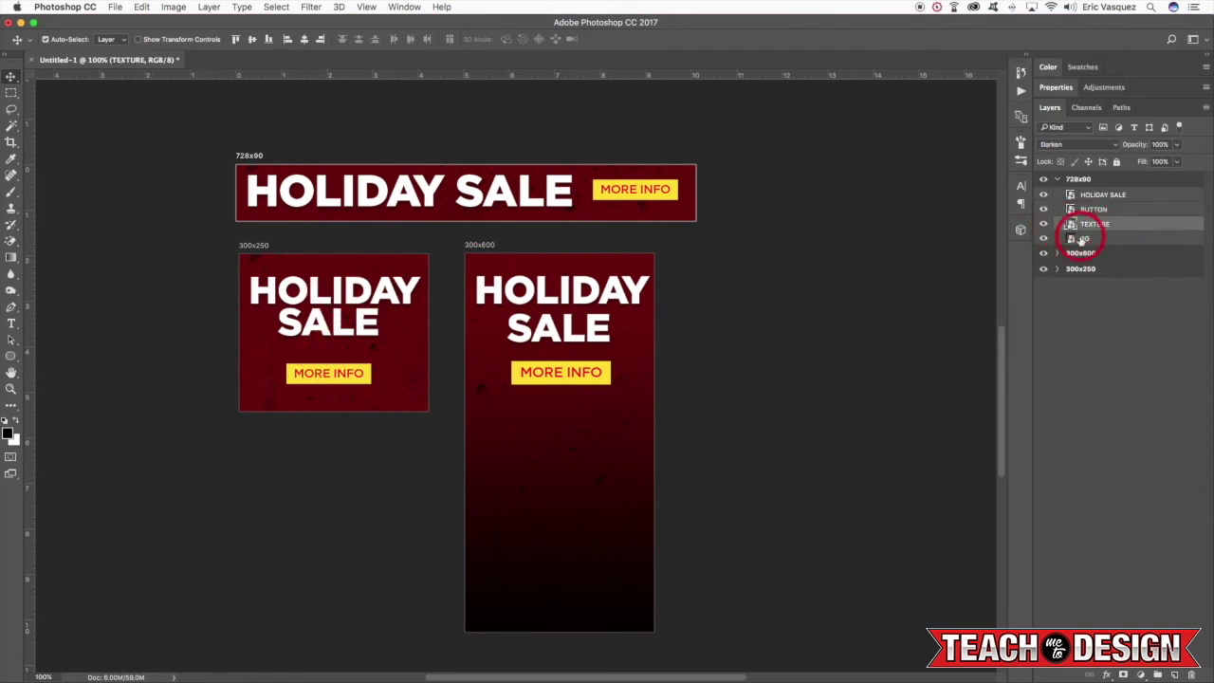
pyautogui.doubleClick(1074, 238)
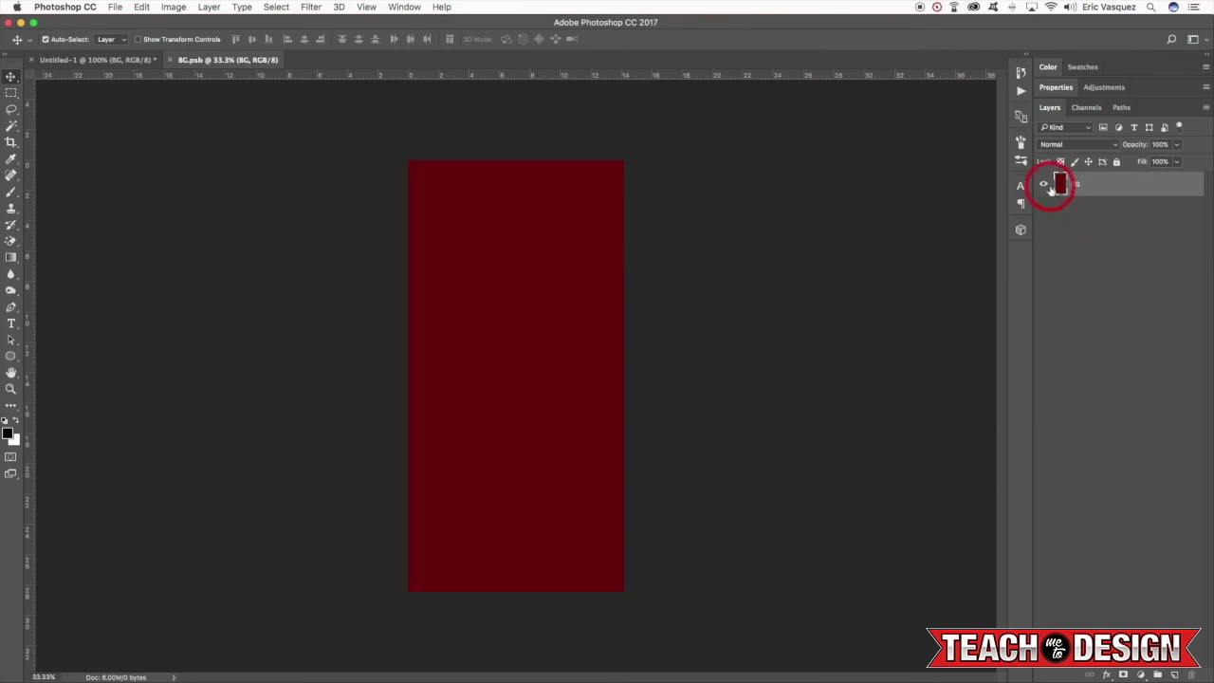
pyautogui.doubleClick(1194, 184)
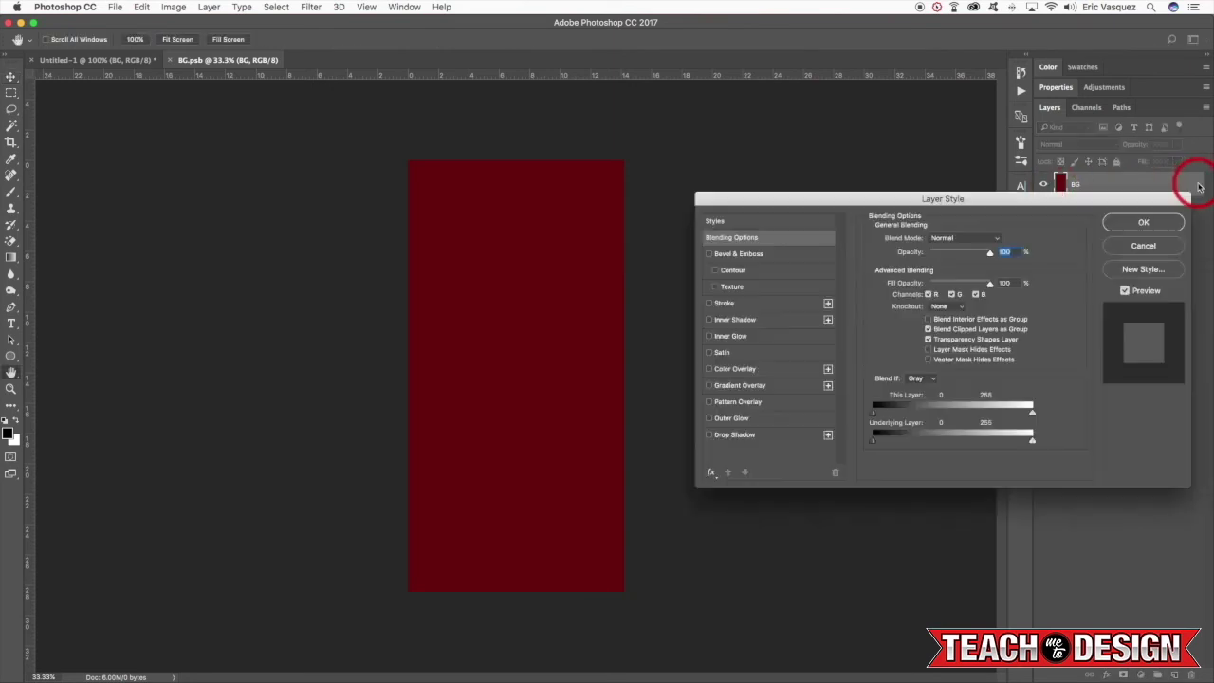
pyautogui.click(745, 369)
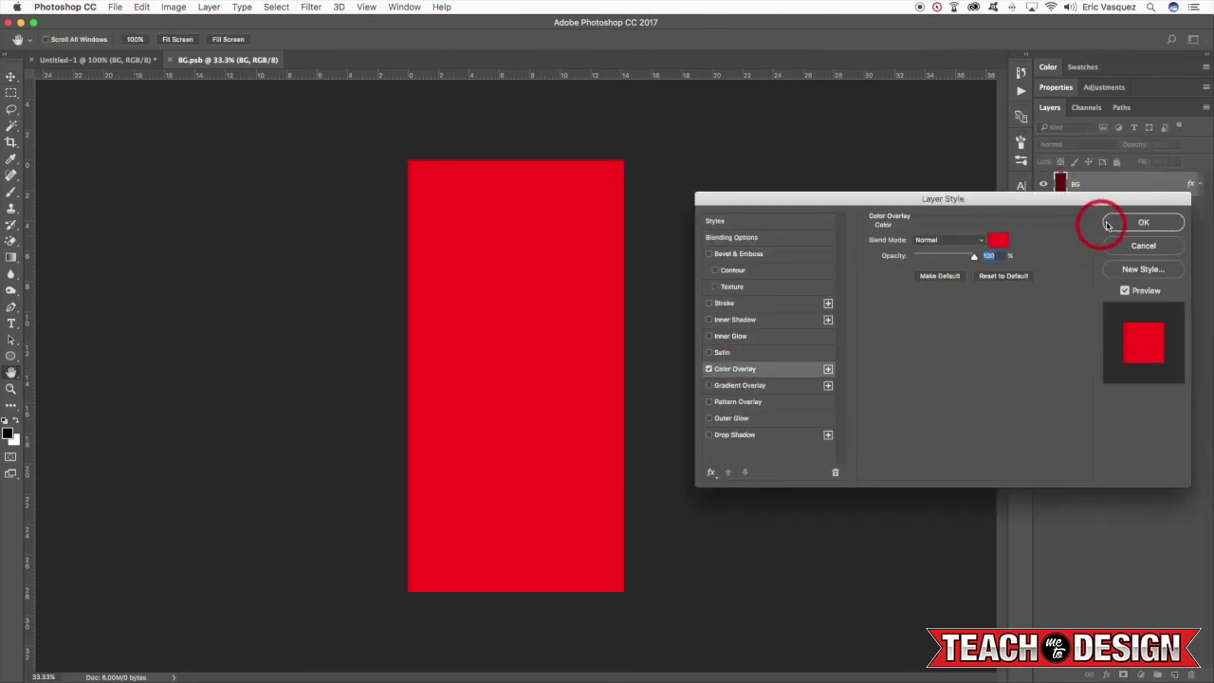
pyautogui.click(1133, 221)
pyautogui.press('super+w')
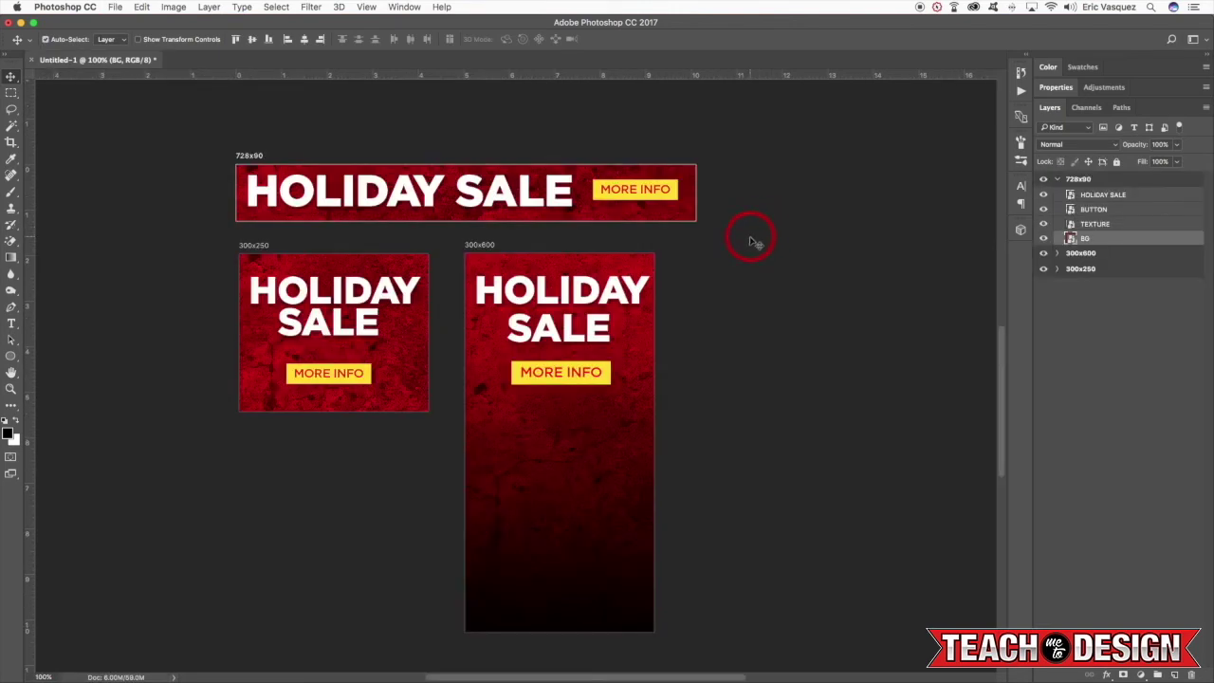
pyautogui.click(1072, 195)
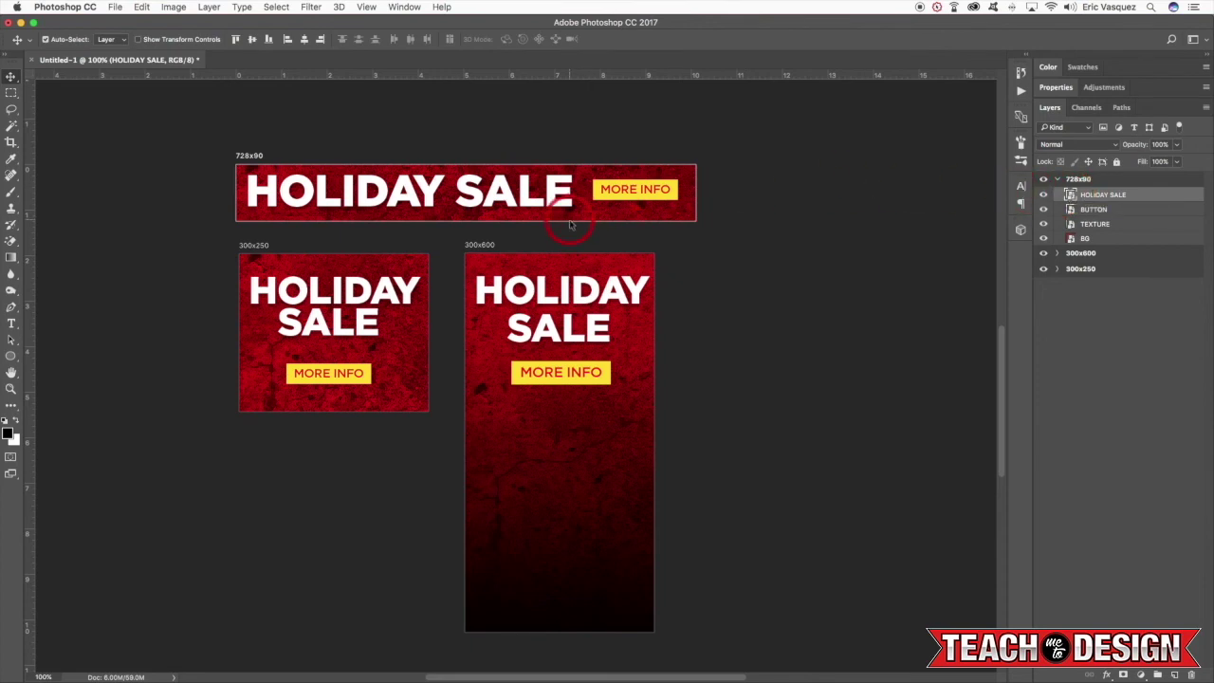
pyautogui.click(232, 325)
pyautogui.click(520, 328)
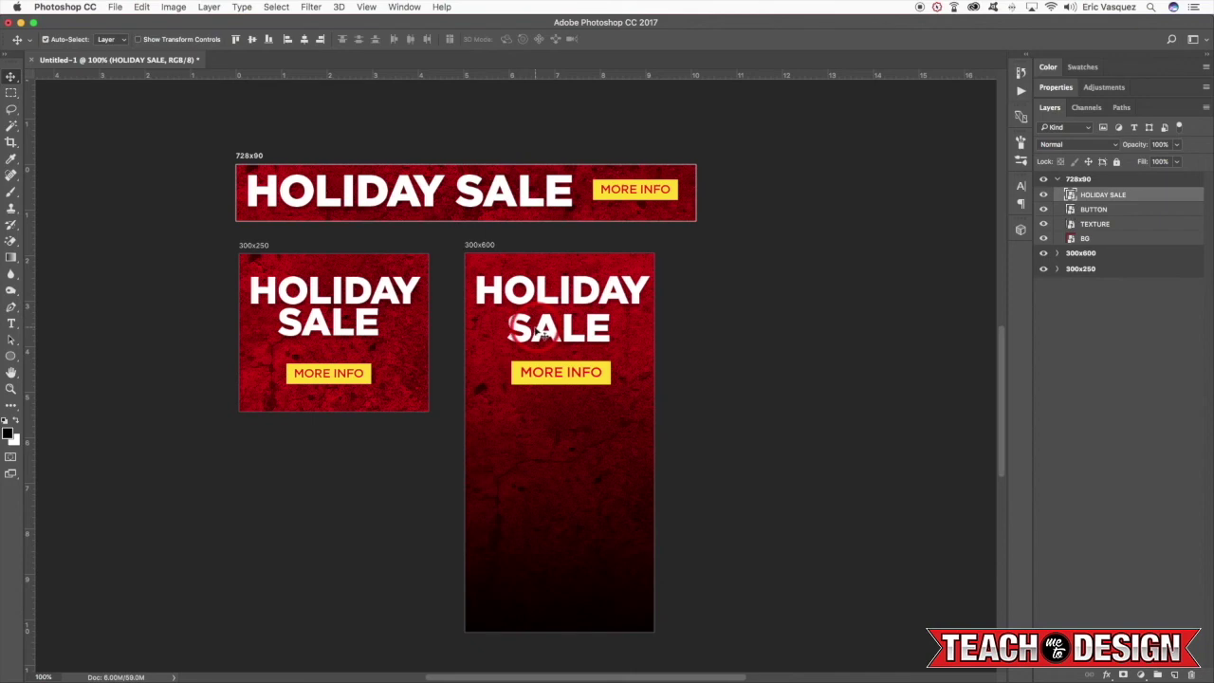
pyautogui.moveTo(765, 286); pyautogui.dragTo(869, 284)
# Step: Collapse the 728x90 artboard's layers and select the 728x90, 300x600 and 300x250 artboards together
pyautogui.click(1059, 179)
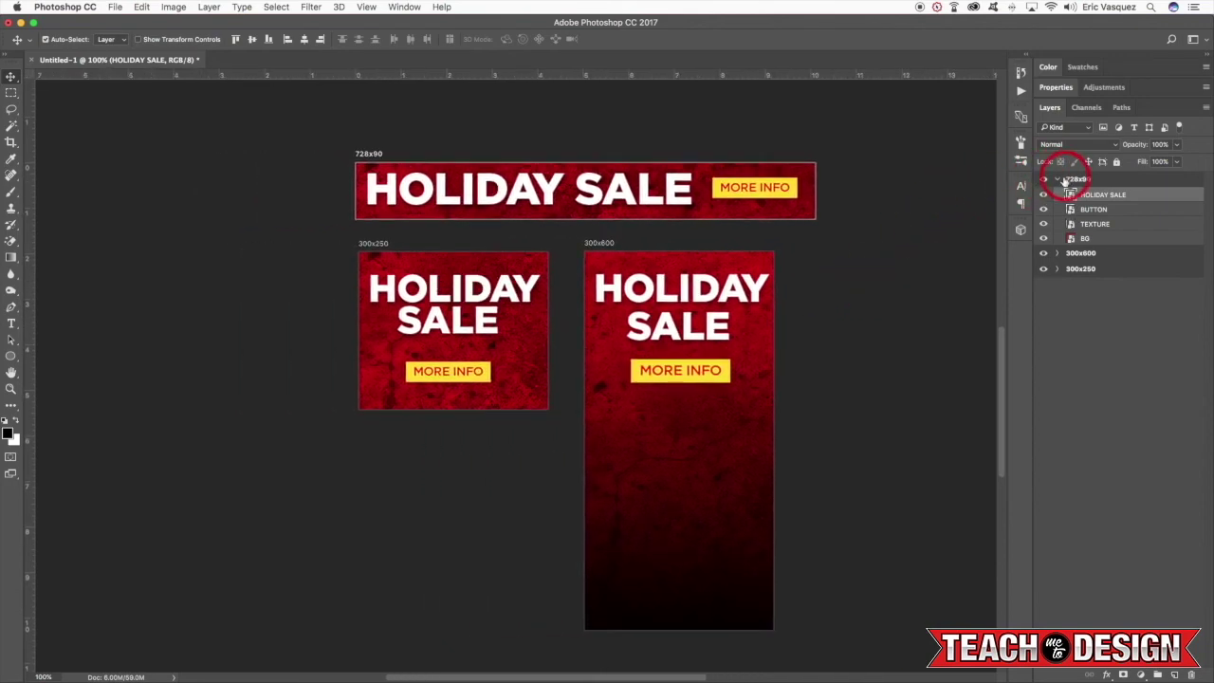
pyautogui.hotkey('shift', 'v')
pyautogui.click(839, 282)
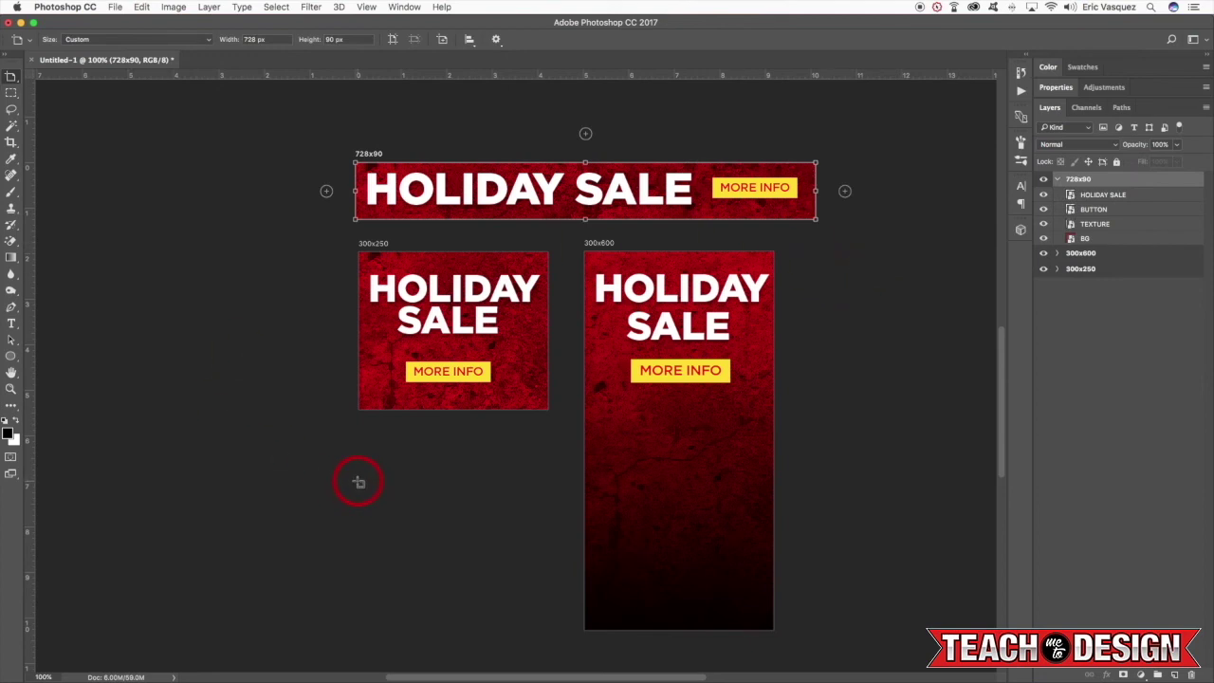
pyautogui.scroll(1, 358, 482)
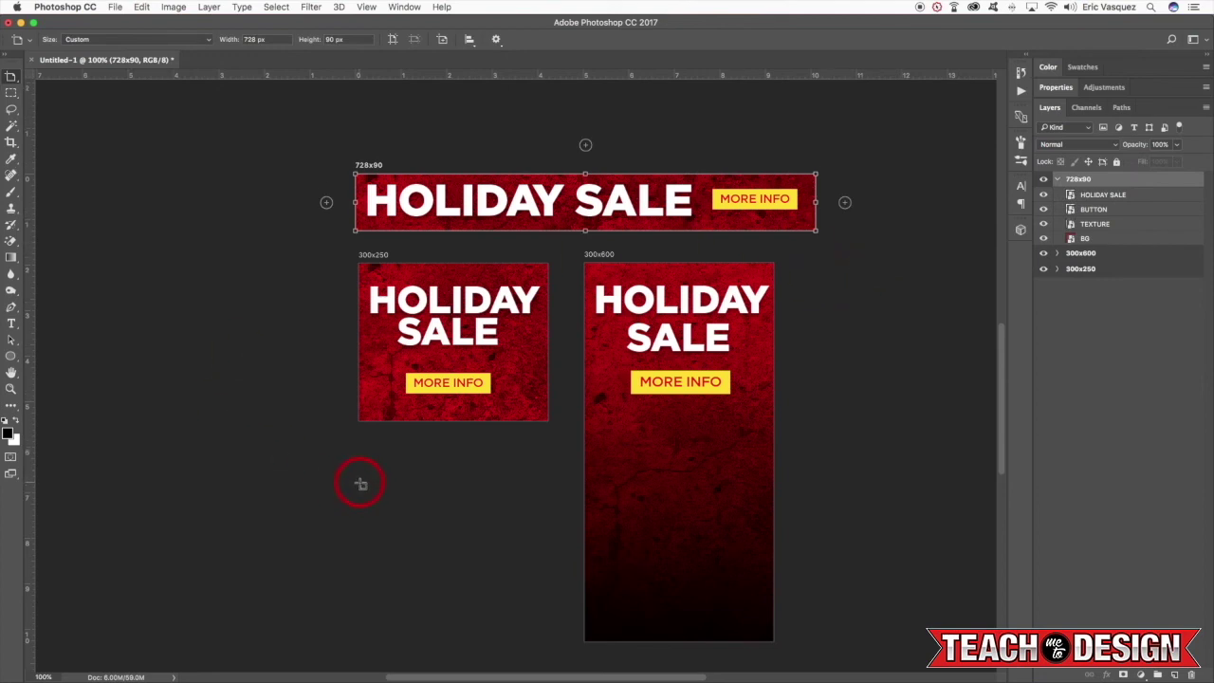
pyautogui.click(1058, 180)
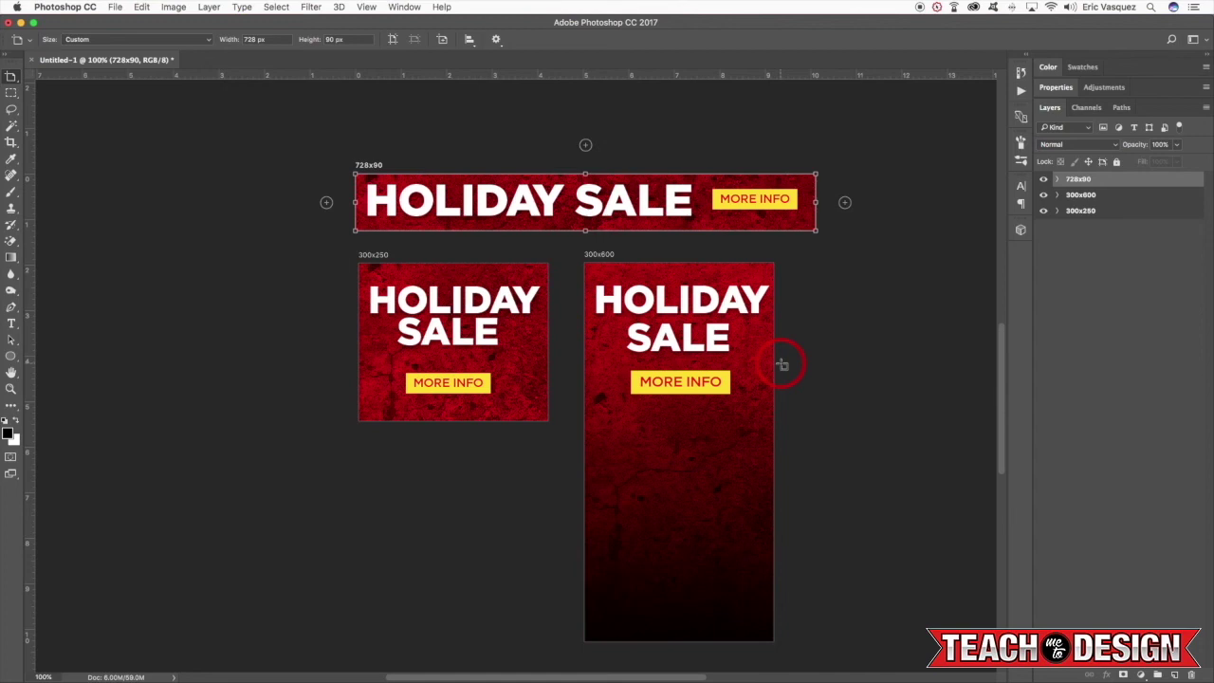
pyautogui.keyDown('shift'); pyautogui.click(1119, 213); pyautogui.keyUp('shift')
pyautogui.press('v')
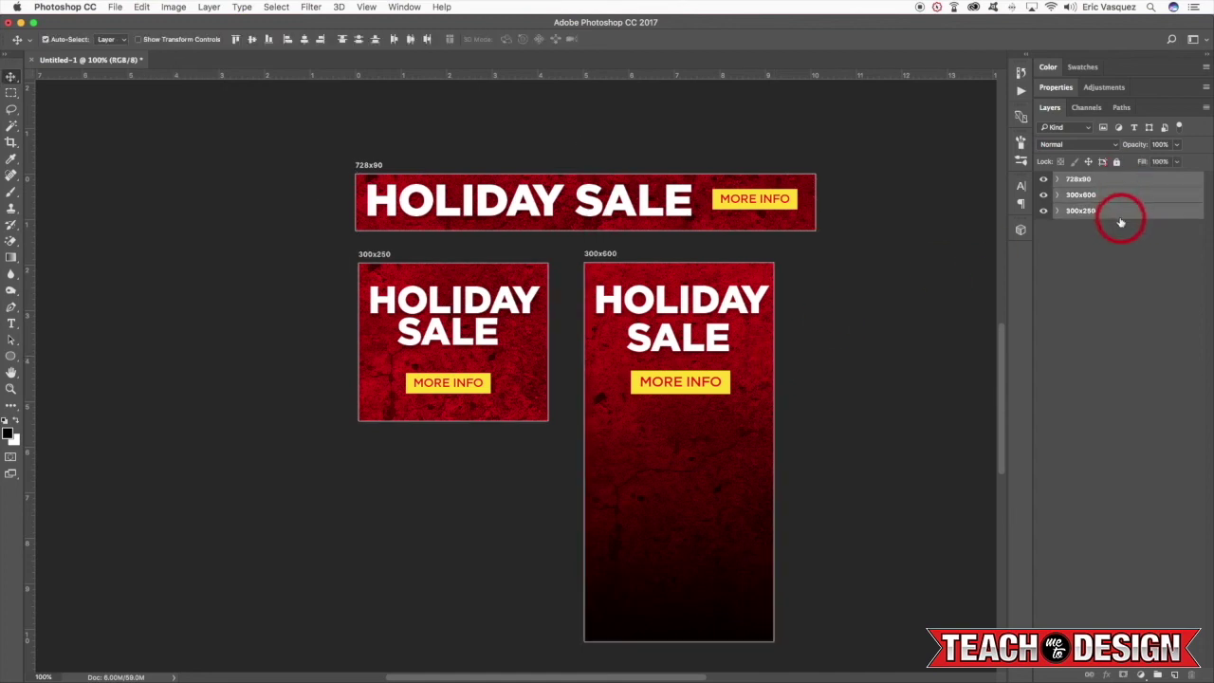
# Step: Open the Export As settings for the three selected artboards
pyautogui.click(1205, 110)
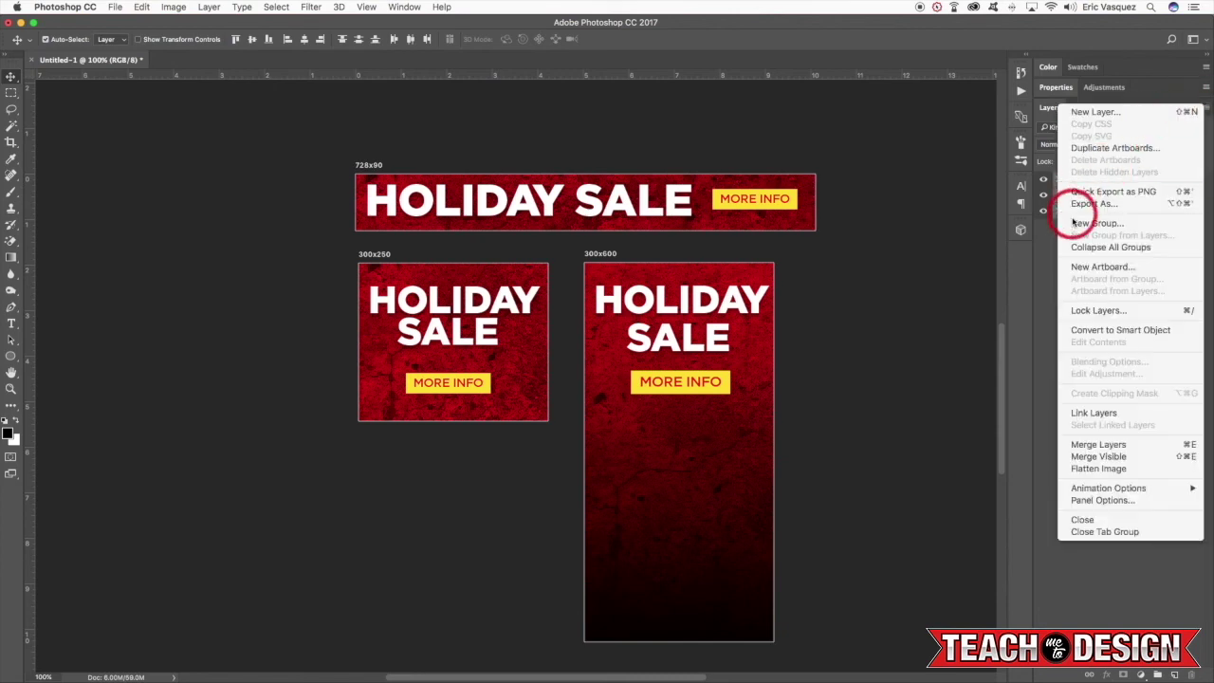
pyautogui.click(1150, 203)
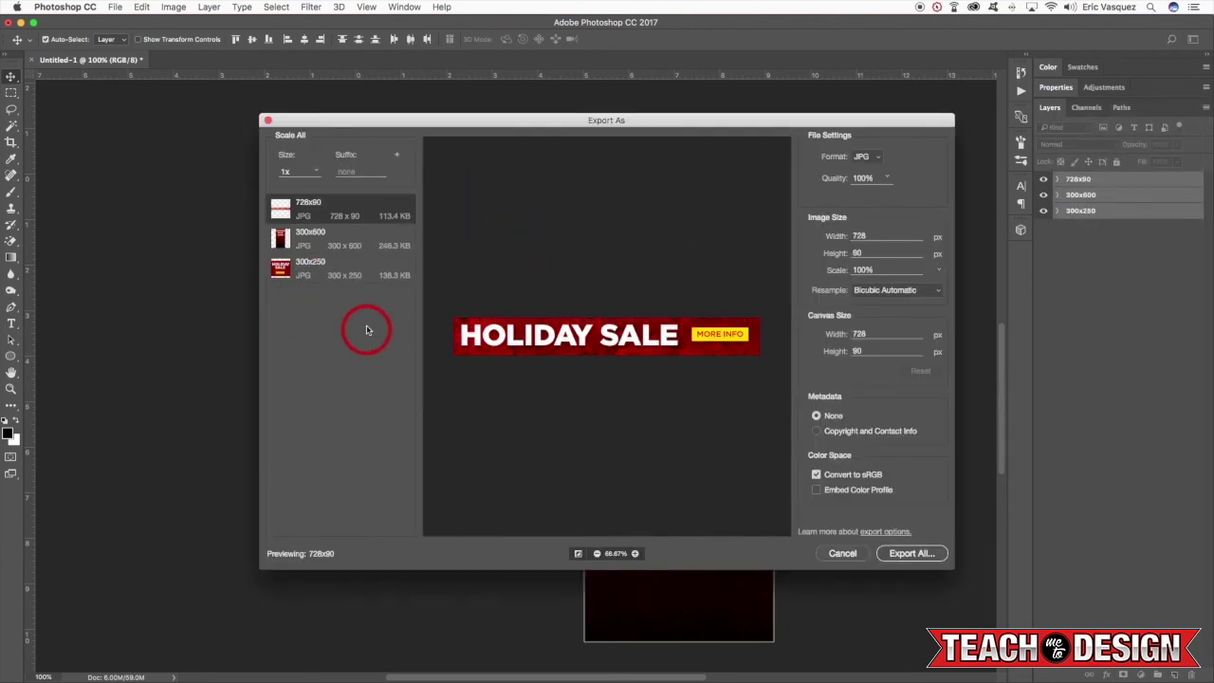
pyautogui.moveTo(382, 124); pyautogui.dragTo(335, 141)
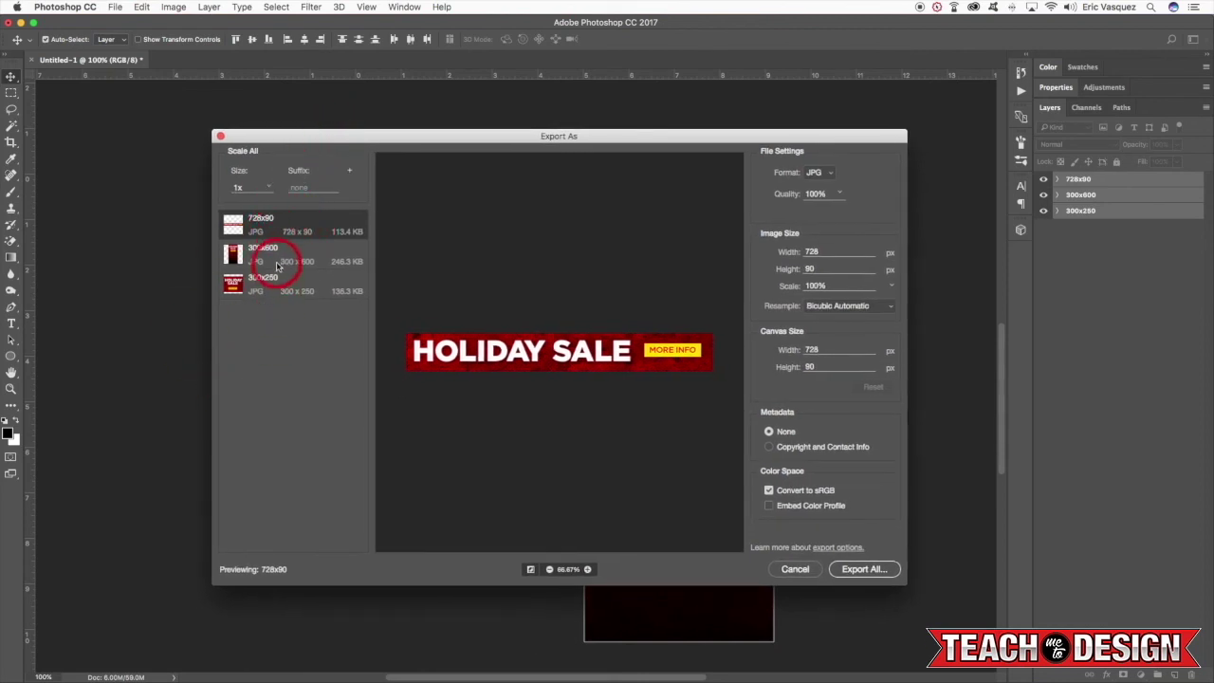
# Step: Examine the available scale sizes and file formats for the export, leaving 1x and JPG selected
pyautogui.click(268, 189)
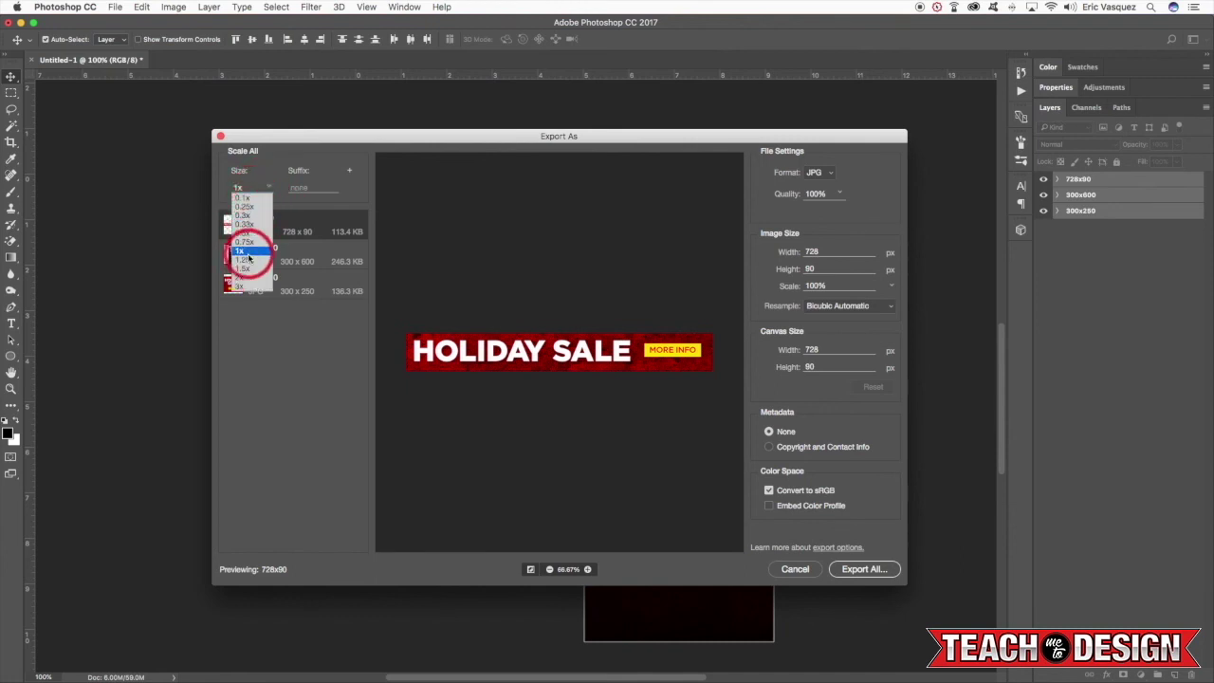
pyautogui.click(262, 365)
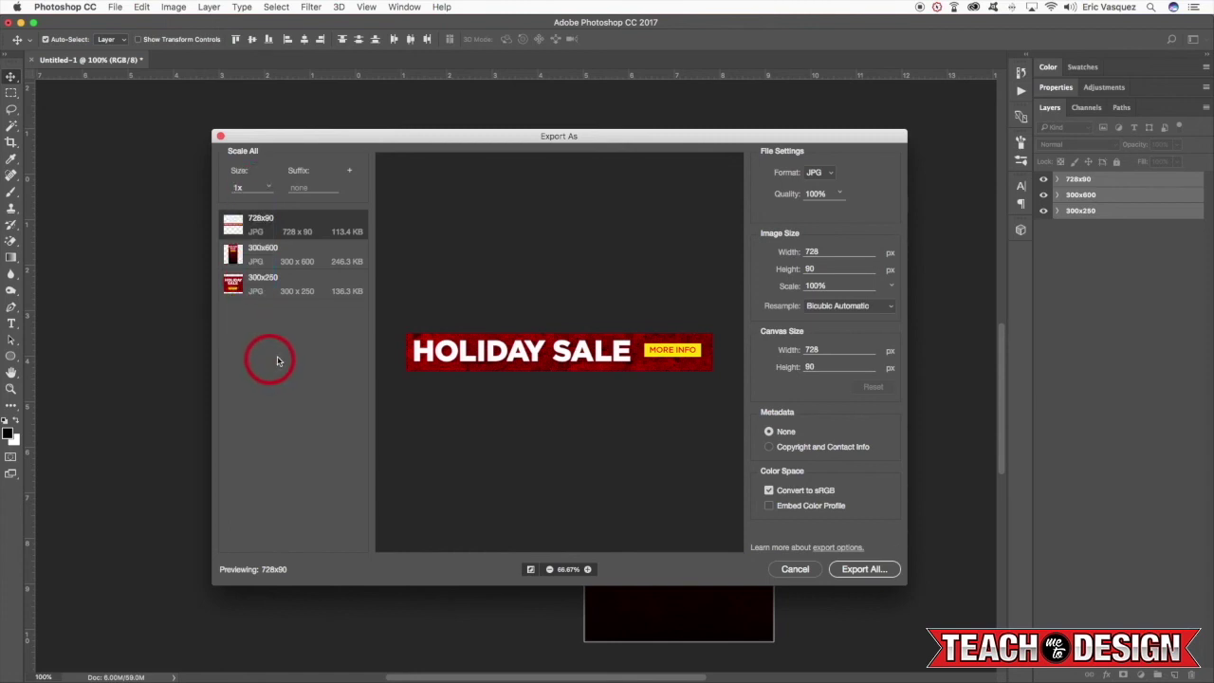
pyautogui.click(823, 175)
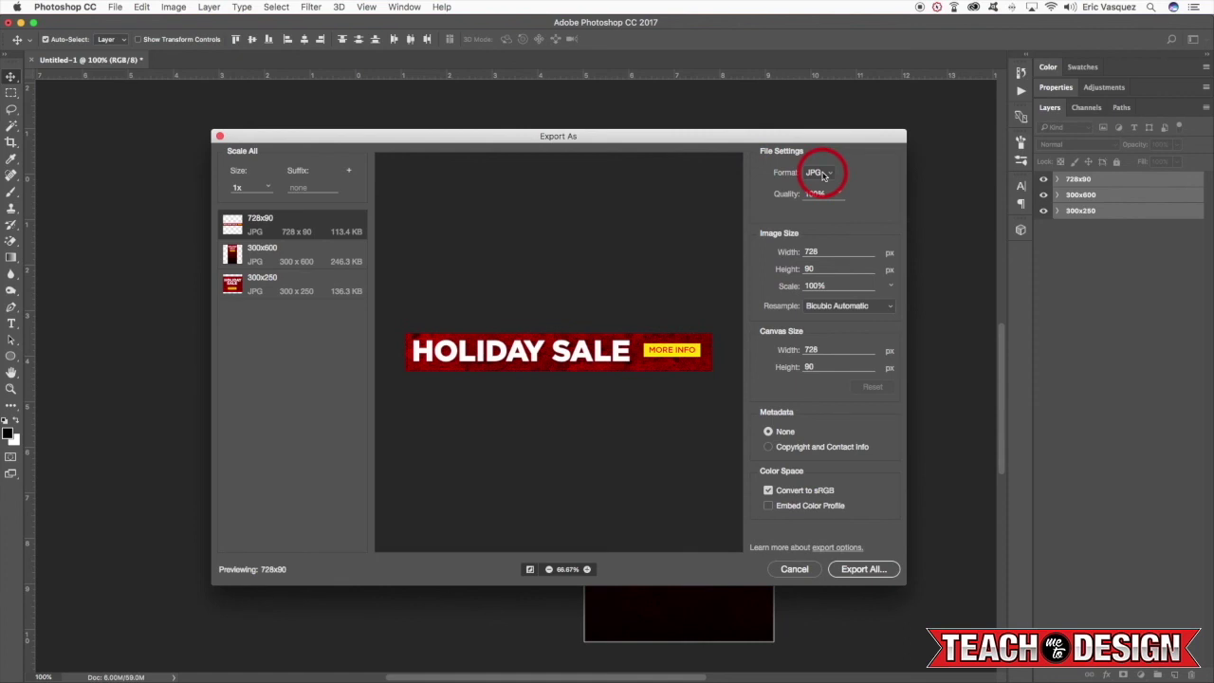
pyautogui.click(823, 175)
pyautogui.click(824, 173)
pyautogui.click(824, 172)
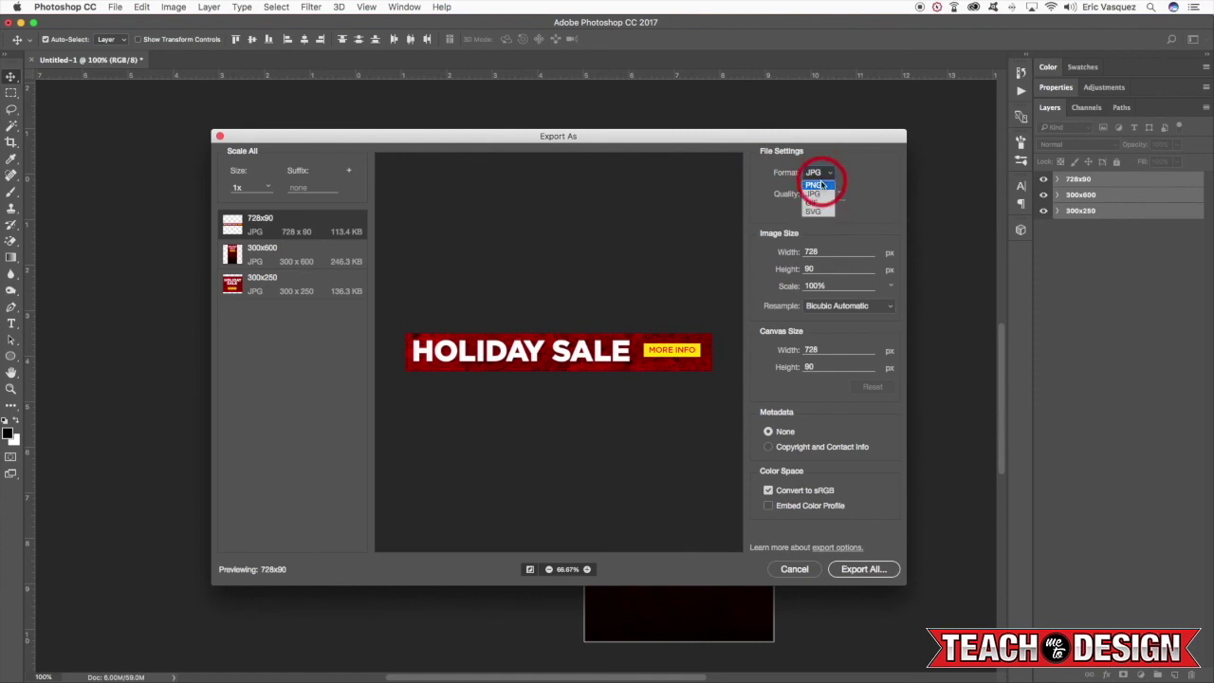
pyautogui.click(881, 196)
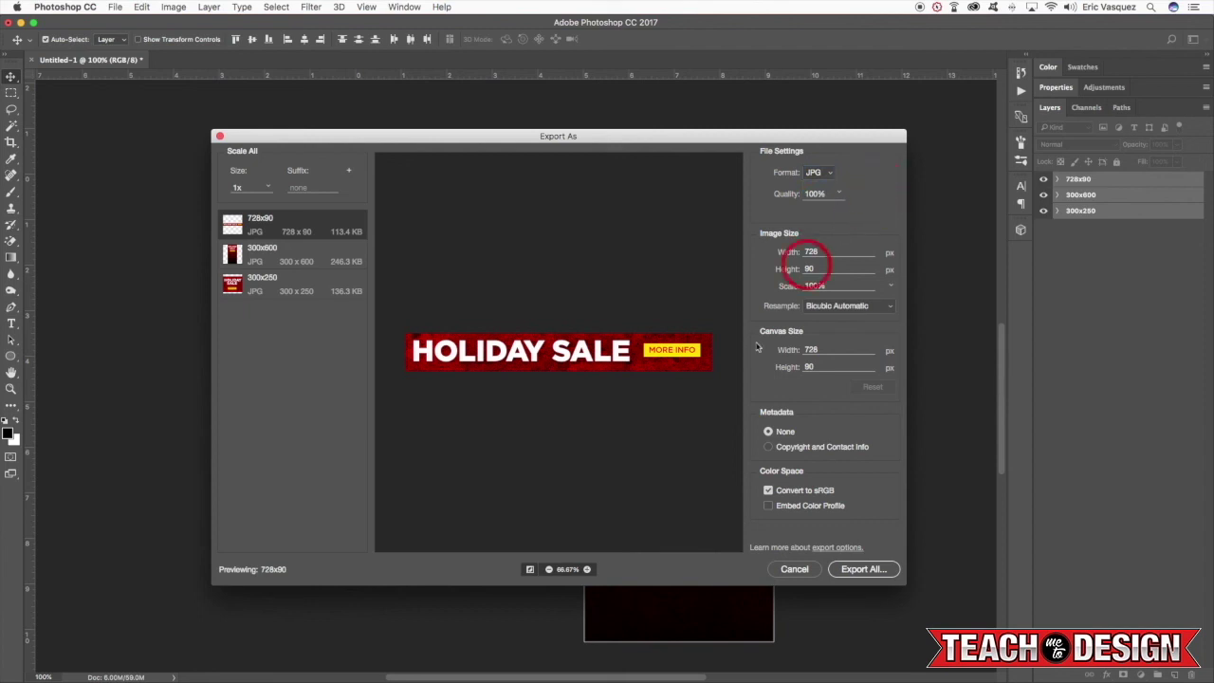
# Step: Export all three artboards as JPG files to the Desktop
pyautogui.click(859, 572)
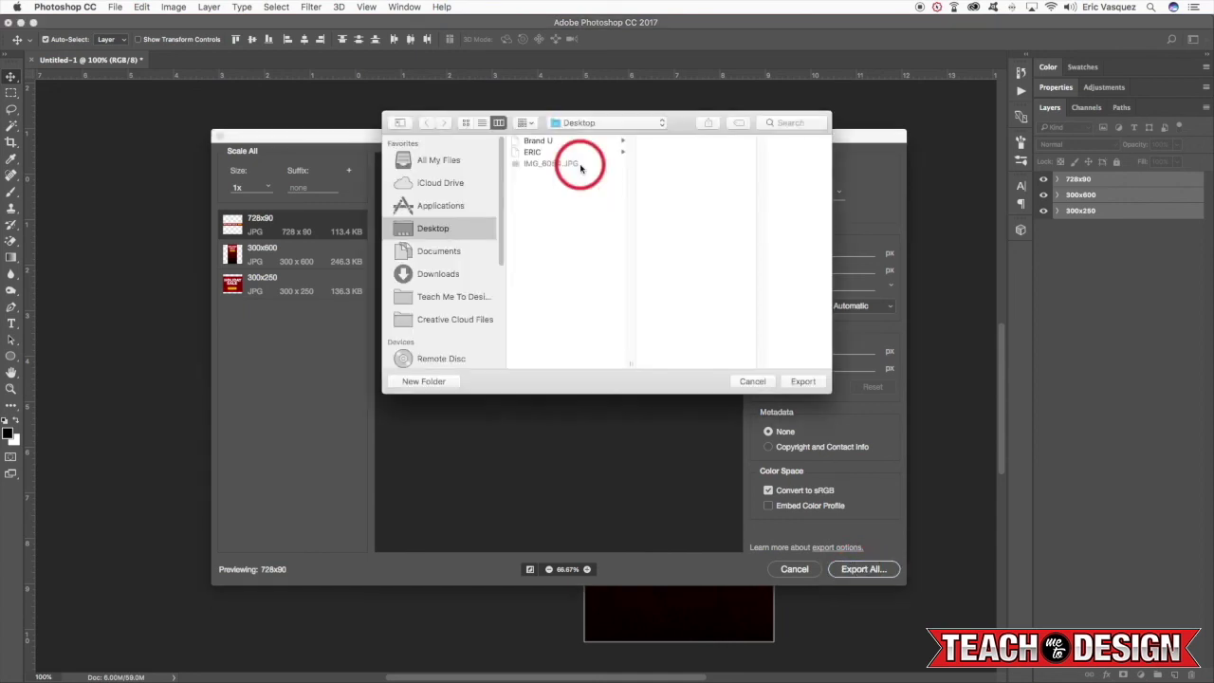
pyautogui.click(804, 382)
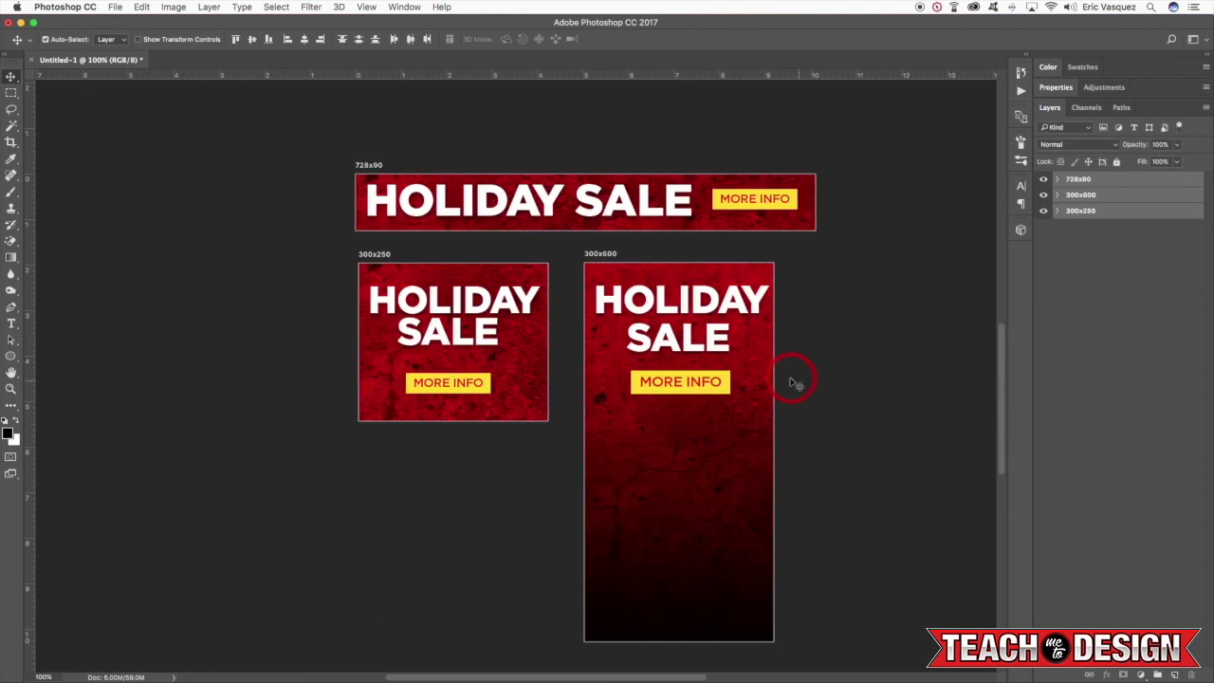
pyautogui.moveTo(868, 297); pyautogui.dragTo(854, 296)
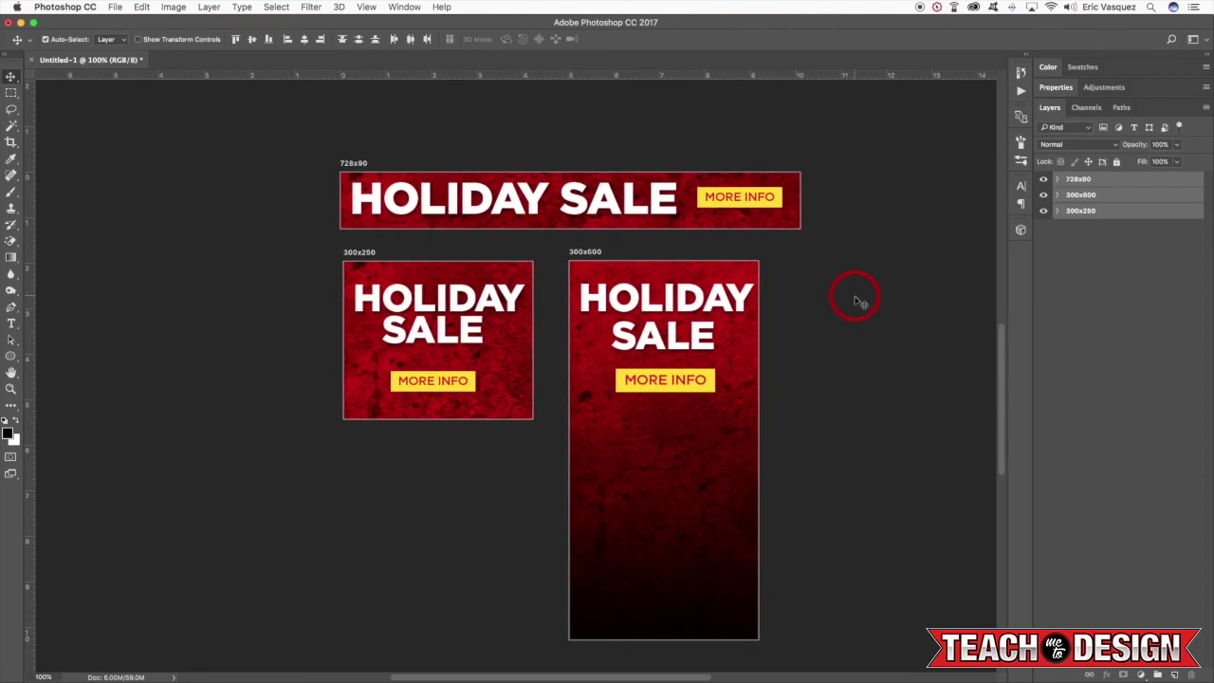
pyautogui.moveTo(856, 302); pyautogui.dragTo(827, 285)
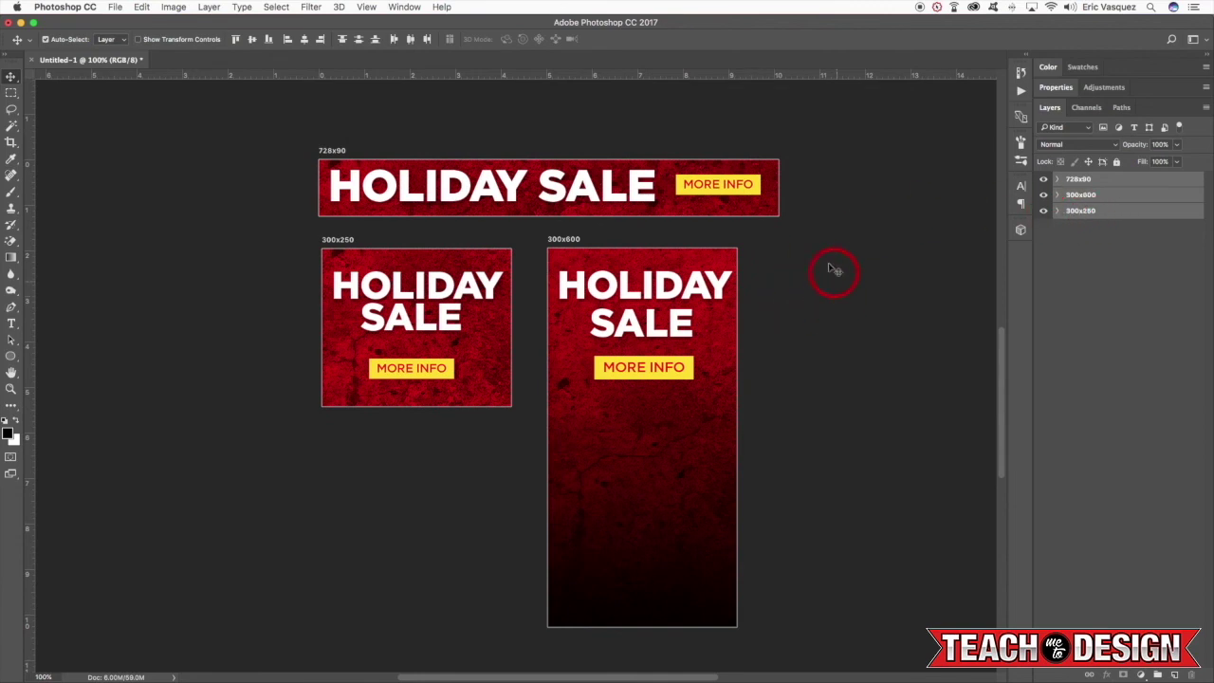
pyautogui.hscroll(-1, 815, 284)
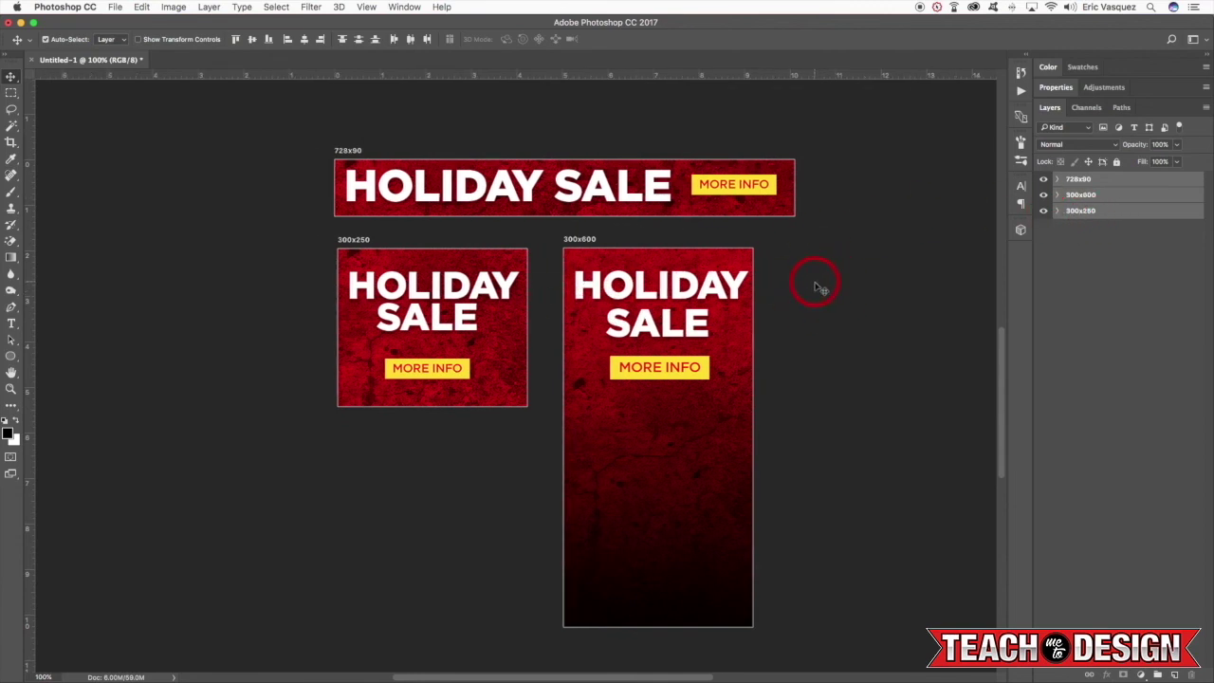